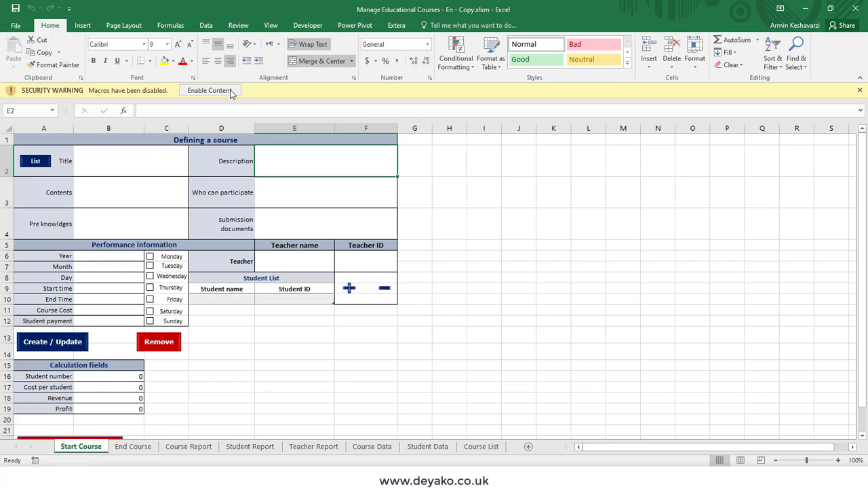
- Enable the workbook's macros and enter 'Project management' as the course Title
{"action": "left_click", "coordinate": [209, 90]}
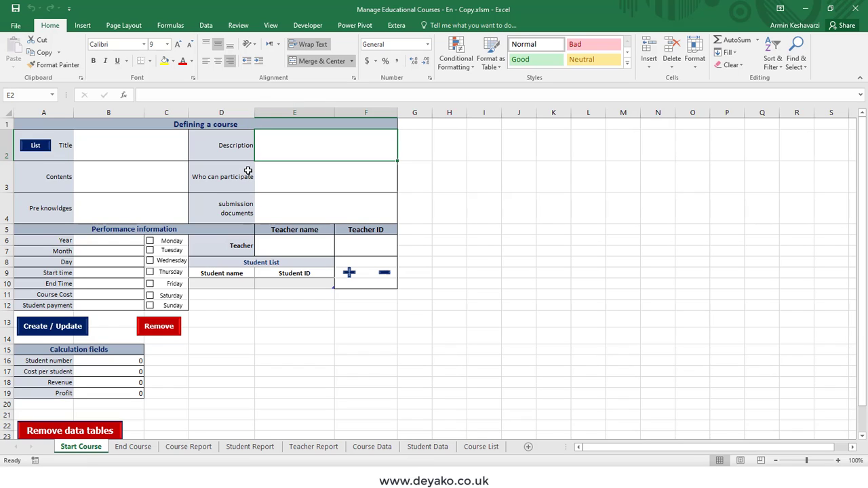
{"action": "left_click", "coordinate": [167, 148]}
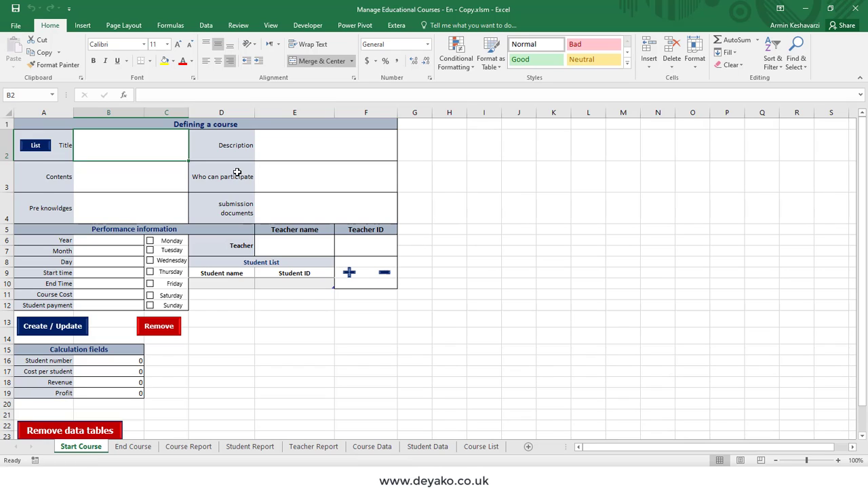
{"action": "type", "text": "Pr"}
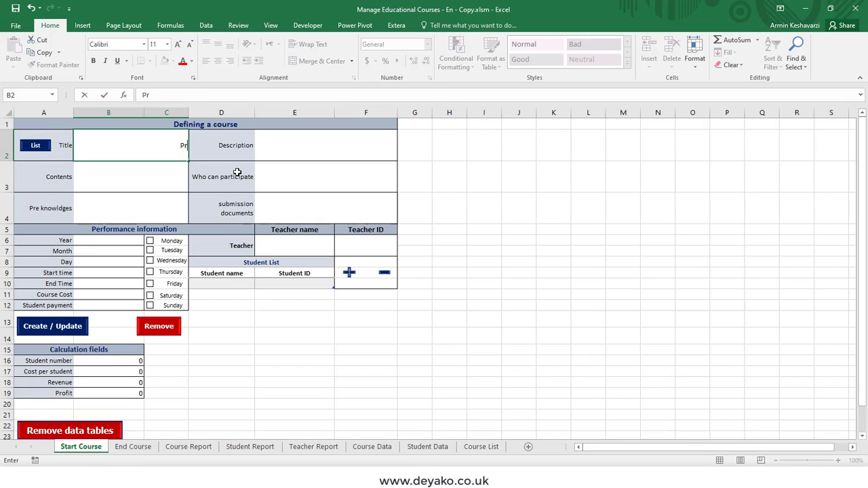
{"action": "type", "text": "oject manag"}
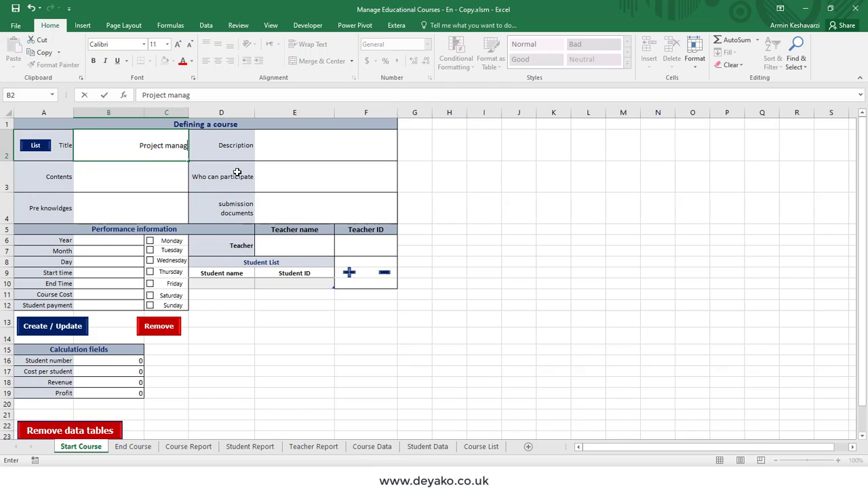
{"action": "type", "text": "ement"}
{"action": "key", "text": "Return"}
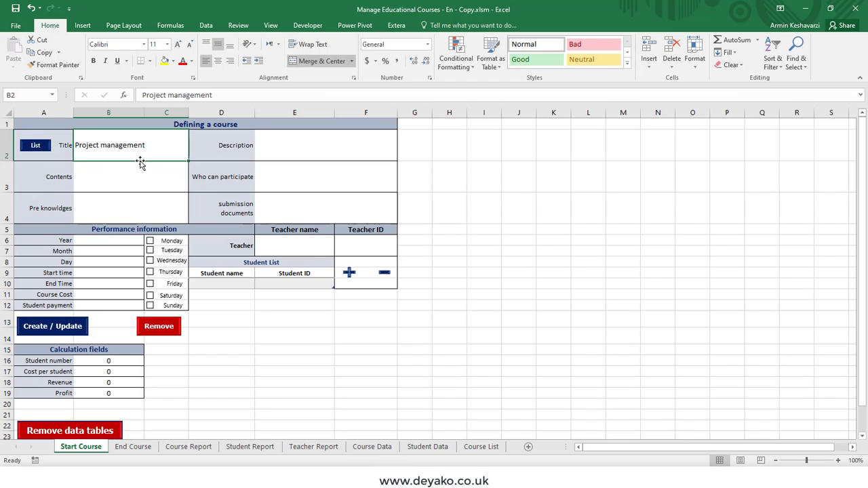
{"action": "left_click", "coordinate": [30, 145]}
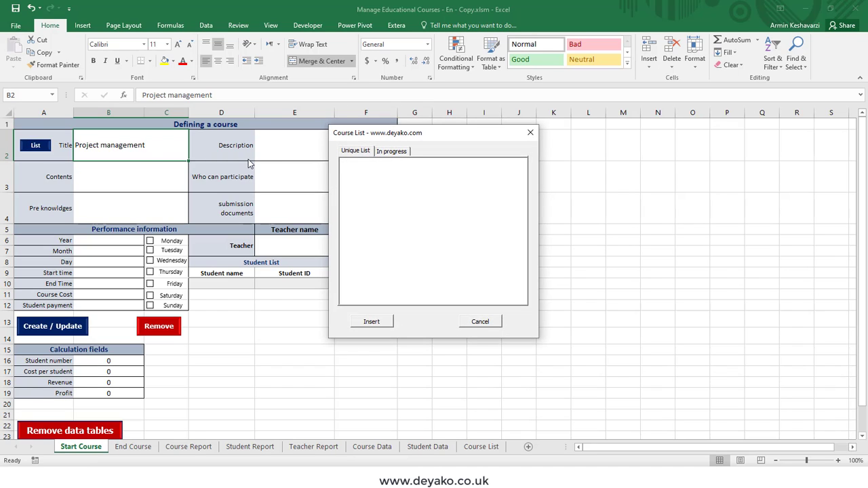
{"action": "left_click", "coordinate": [381, 155]}
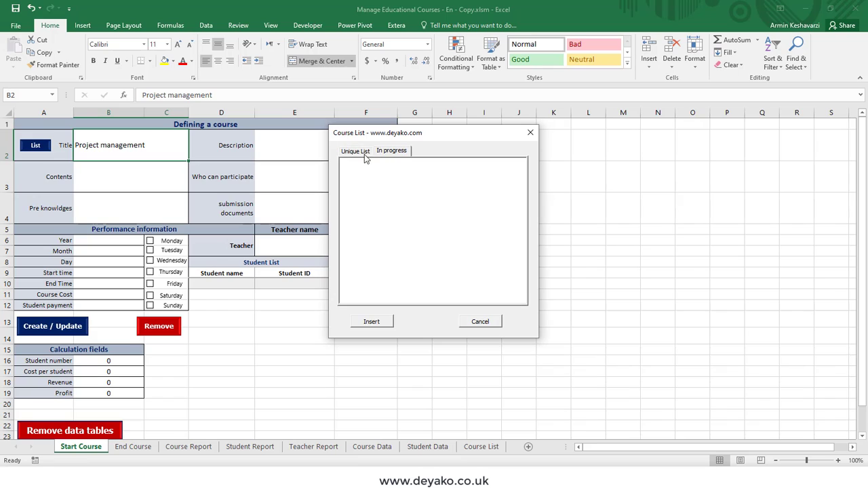
{"action": "left_click", "coordinate": [364, 154]}
{"action": "left_click", "coordinate": [386, 154]}
{"action": "left_click", "coordinate": [364, 155]}
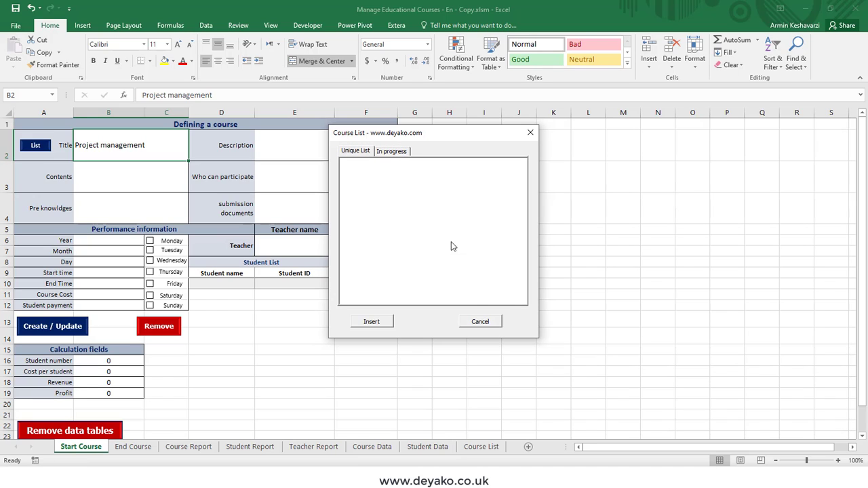
{"action": "left_click", "coordinate": [478, 321]}
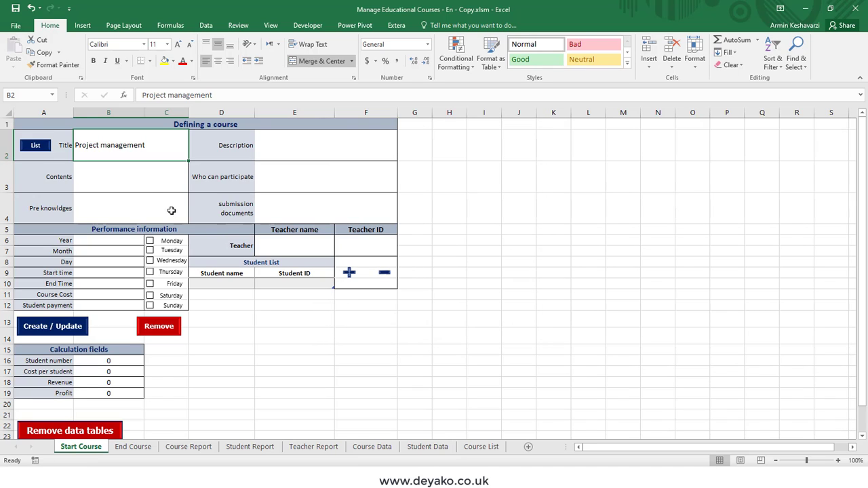
- Enter 'test' in Description and 'tes' in Contents, then copy 'test' into Who can participate, Pre knowldges and submission documents
{"action": "left_click", "coordinate": [303, 156]}
{"action": "type", "text": "test"}
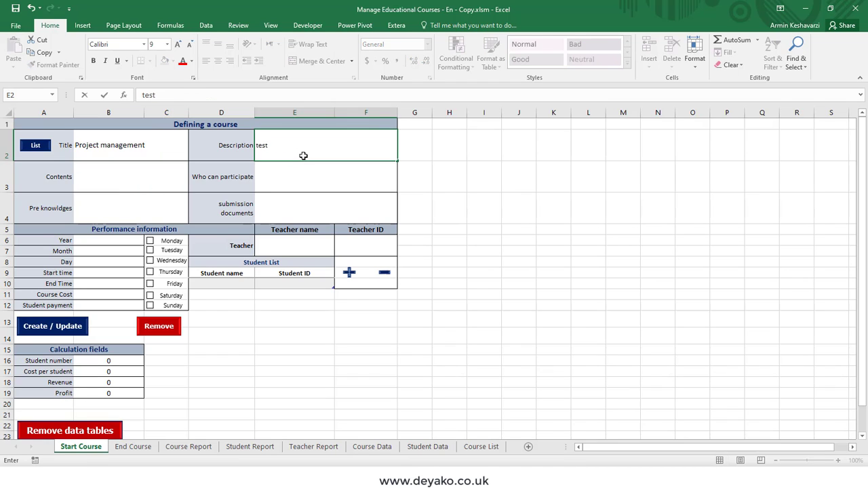
{"action": "left_click", "coordinate": [166, 180]}
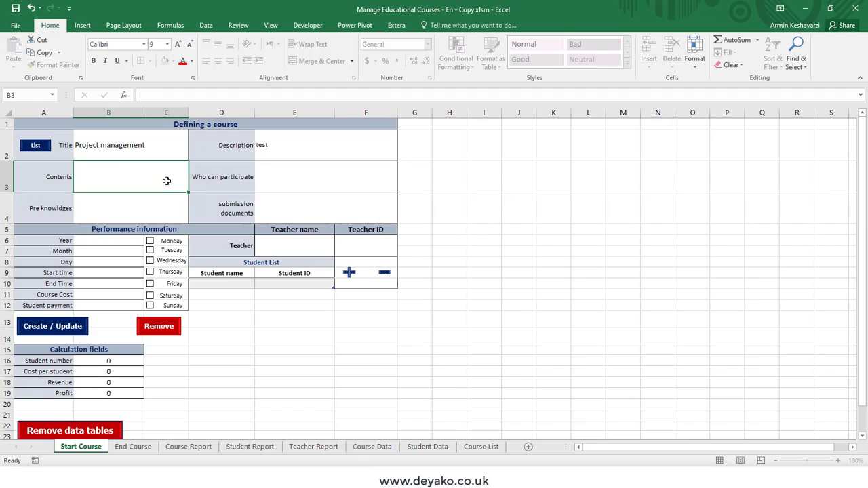
{"action": "type", "text": "tes"}
{"action": "left_click", "coordinate": [295, 156]}
{"action": "key", "text": "ctrl+c"}
{"action": "left_click", "coordinate": [295, 178]}
{"action": "key", "text": "ctrl+v"}
{"action": "left_click", "coordinate": [291, 204]}
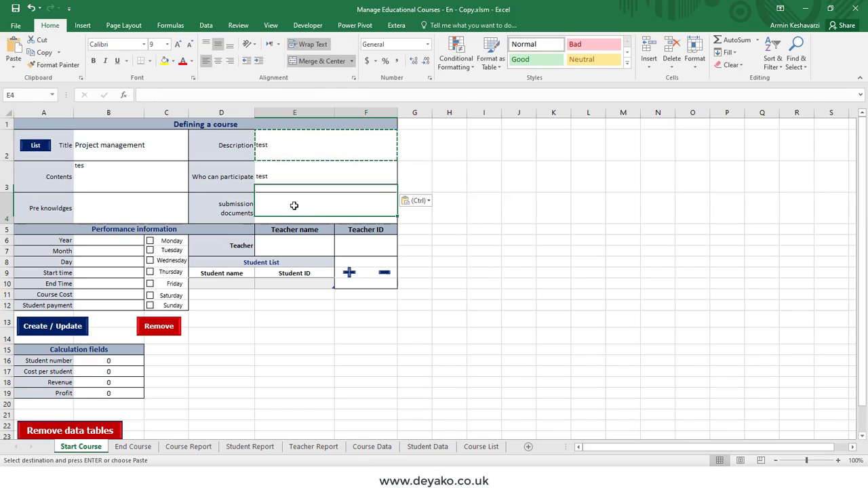
{"action": "left_click", "coordinate": [143, 200]}
{"action": "key", "text": "ctrl+v"}
{"action": "left_click", "coordinate": [283, 200]}
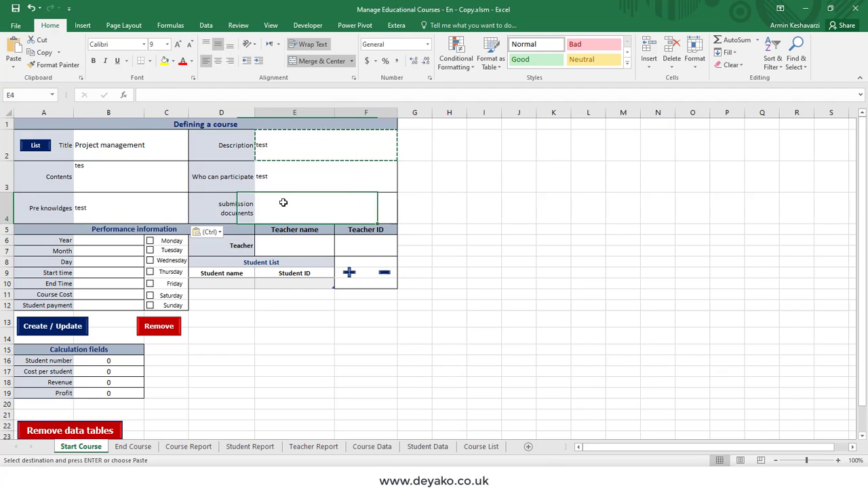
{"action": "key", "text": "ctrl+v"}
- Change the Description label to 'dddd', then undo to restore 'Description'
{"action": "left_click", "coordinate": [227, 161]}
{"action": "left_click_drag", "start_coordinate": [228, 161], "coordinate": [216, 182]}
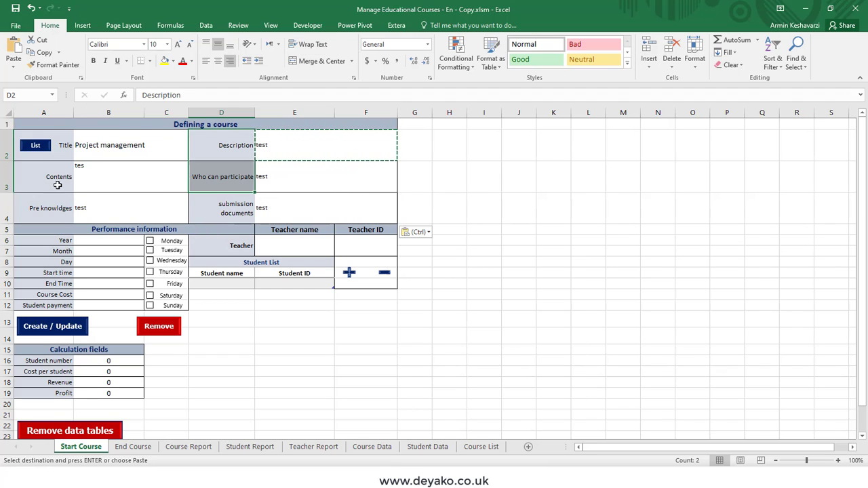
{"action": "left_click_drag", "start_coordinate": [57, 183], "coordinate": [59, 202]}
{"action": "left_click_drag", "start_coordinate": [226, 155], "coordinate": [223, 197]}
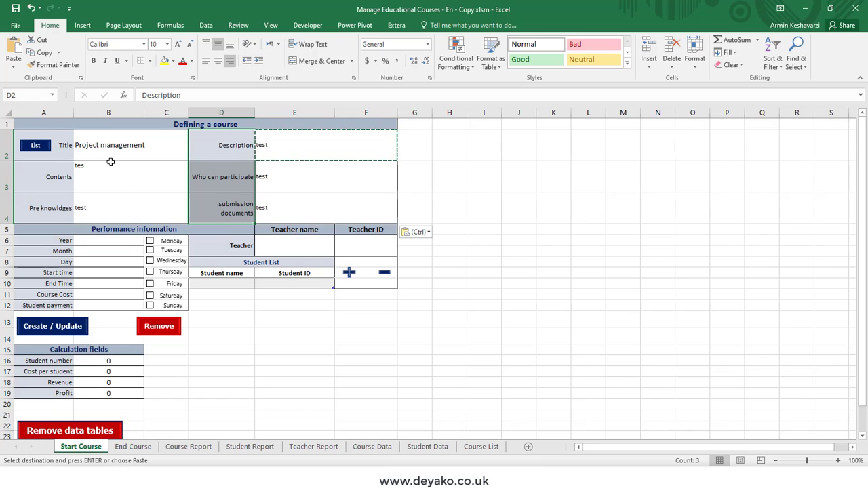
{"action": "left_click", "coordinate": [226, 153]}
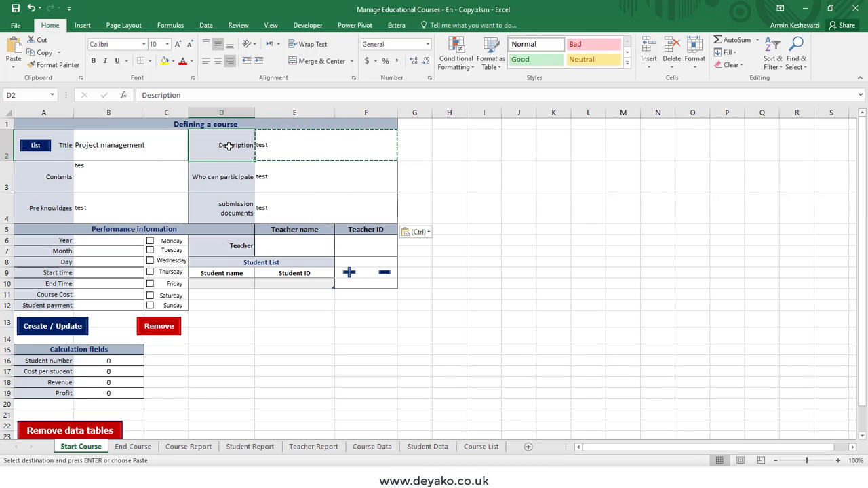
{"action": "double_click", "coordinate": [229, 146]}
{"action": "double_click", "coordinate": [230, 146]}
{"action": "type", "text": "dddd"}
{"action": "left_click", "coordinate": [233, 167]}
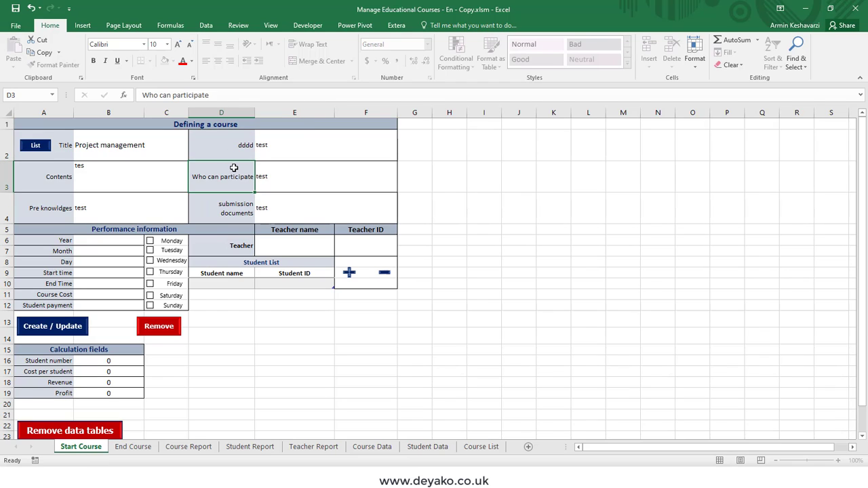
{"action": "key", "text": "ctrl+z"}
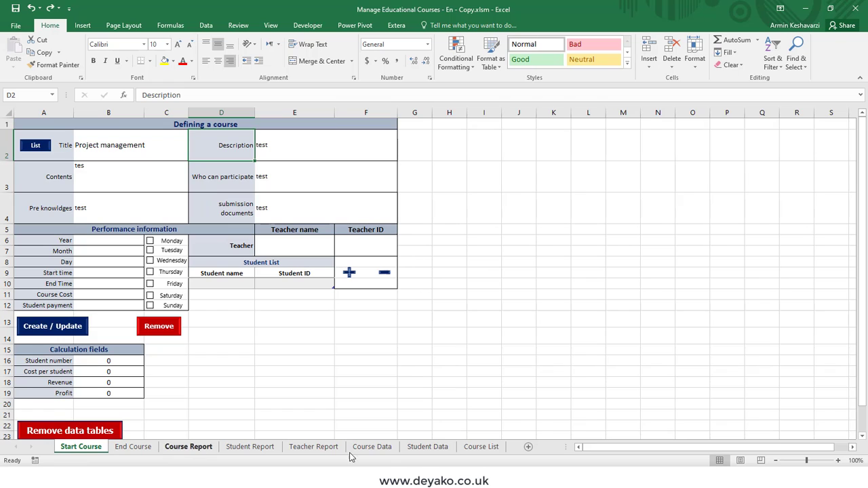
{"action": "left_click", "coordinate": [314, 450]}
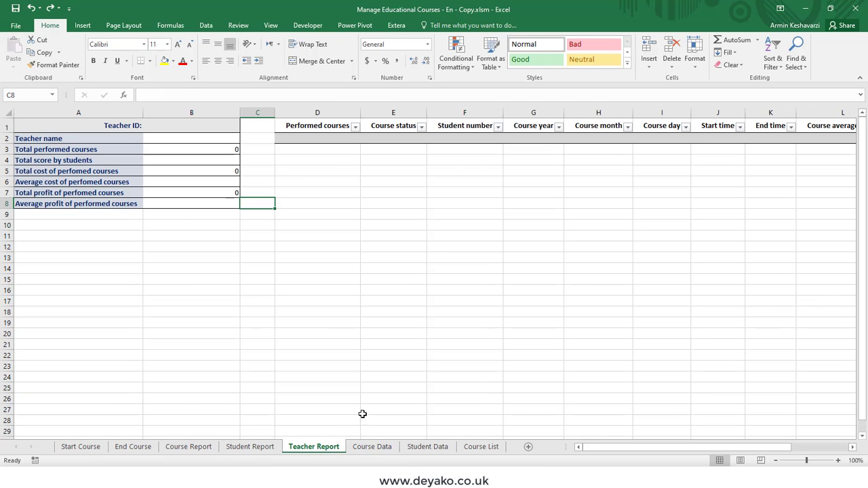
{"action": "left_click", "coordinate": [361, 447]}
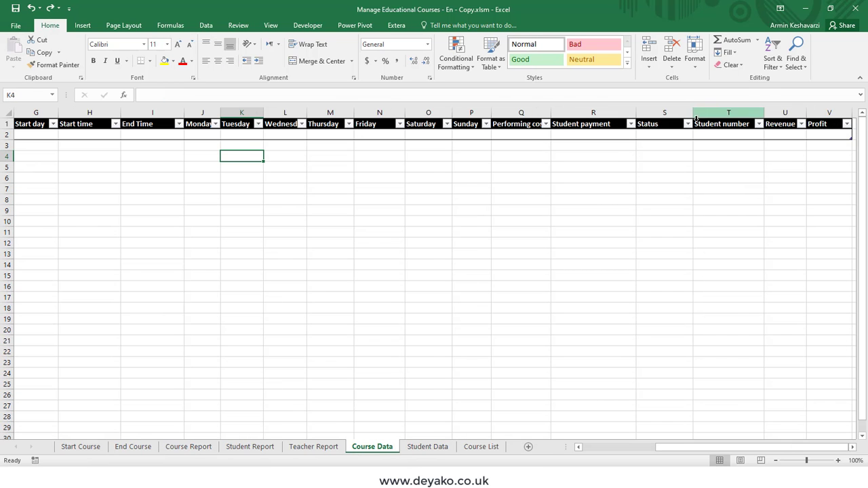
{"action": "left_click", "coordinate": [437, 450]}
{"action": "left_click", "coordinate": [470, 448]}
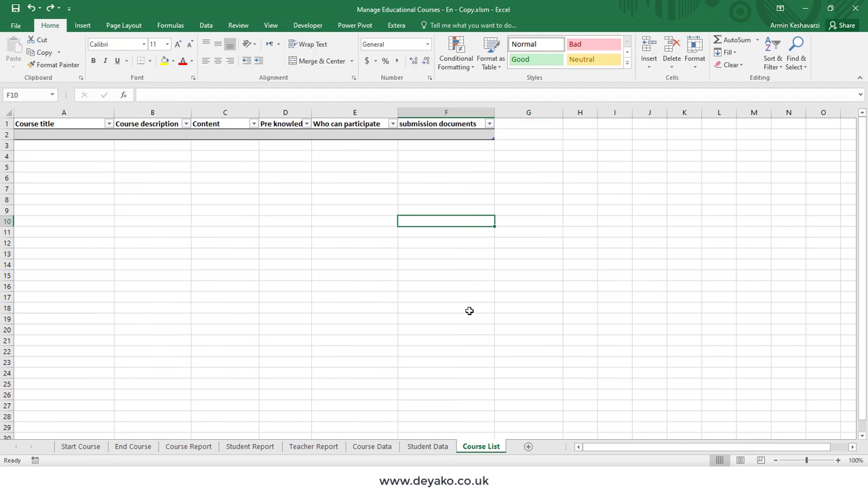
{"action": "left_click", "coordinate": [193, 124]}
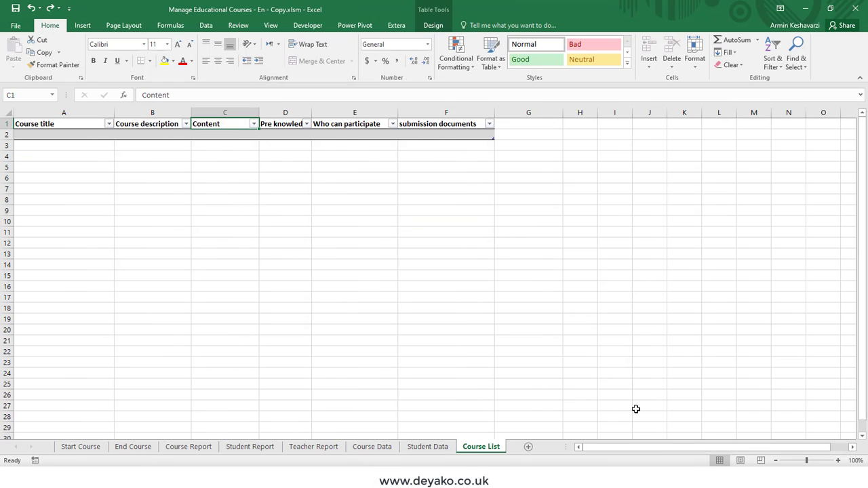
{"action": "left_click", "coordinate": [437, 450]}
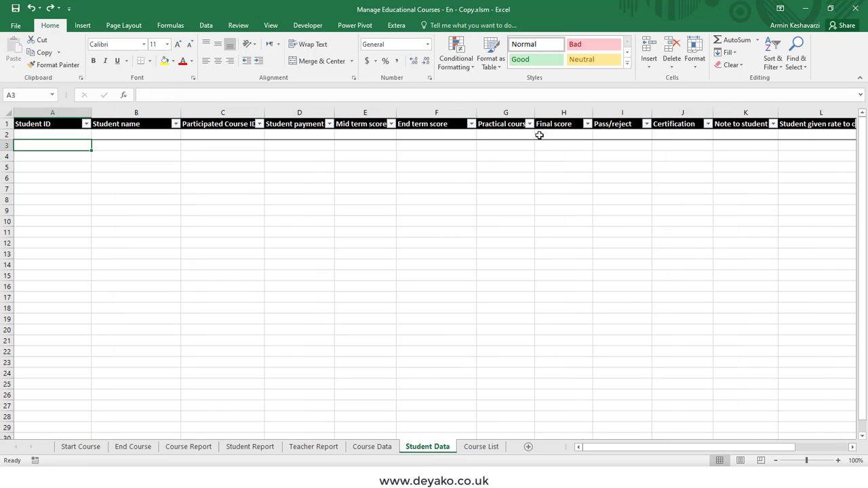
{"action": "left_click", "coordinate": [81, 448]}
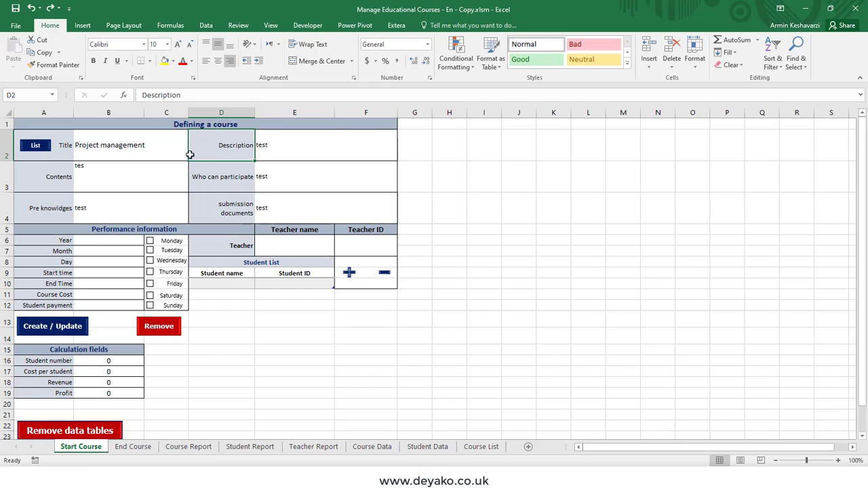
- Set the course date to Year 2021, Month 1, Day 1, running from 9:00 to 12:00
{"action": "left_click", "coordinate": [100, 242]}
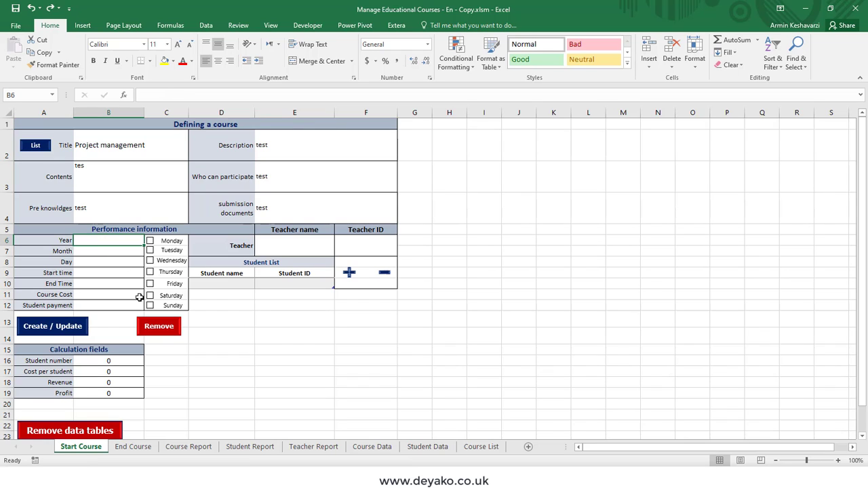
{"action": "type", "text": "1399"}
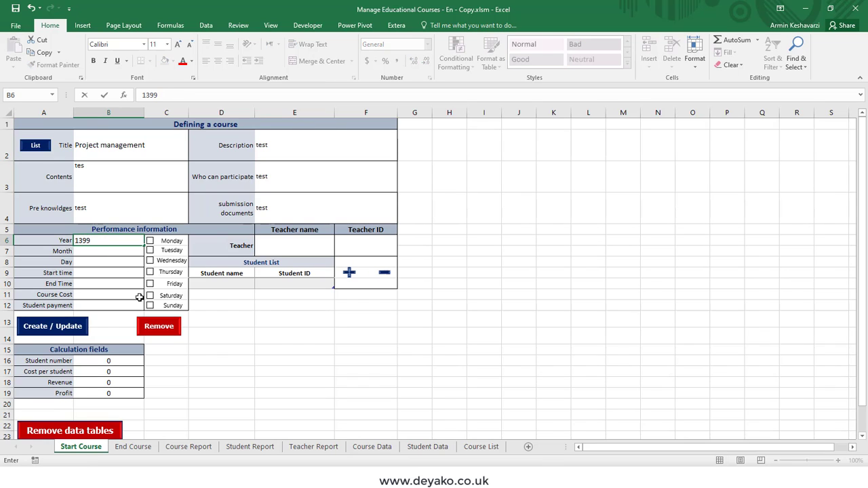
{"action": "key", "text": "BackSpace"}
{"action": "key", "text": "BackSpace"}
{"action": "key", "text": "BackSpace"}
{"action": "key", "text": "BackSpace"}
{"action": "type", "text": "2021"}
{"action": "key", "text": "Return"}
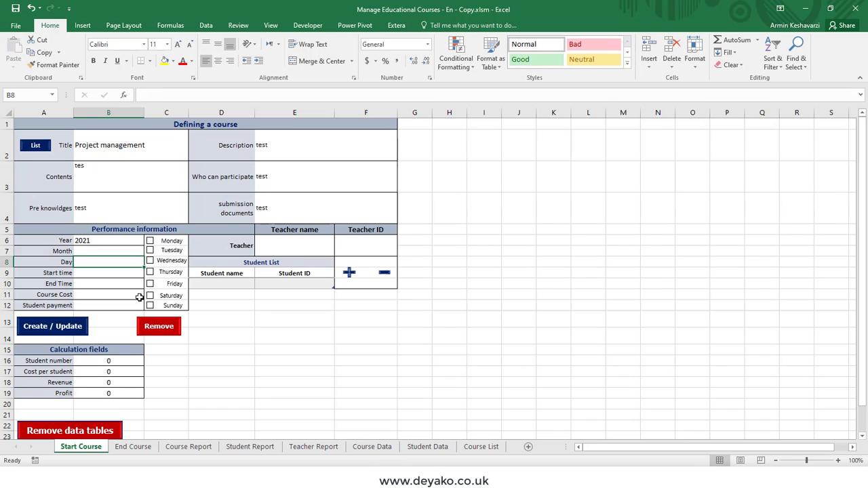
{"action": "key", "text": "Up"}
{"action": "type", "text": "1"}
{"action": "key", "text": "Return"}
{"action": "type", "text": "1"}
{"action": "key", "text": "Return"}
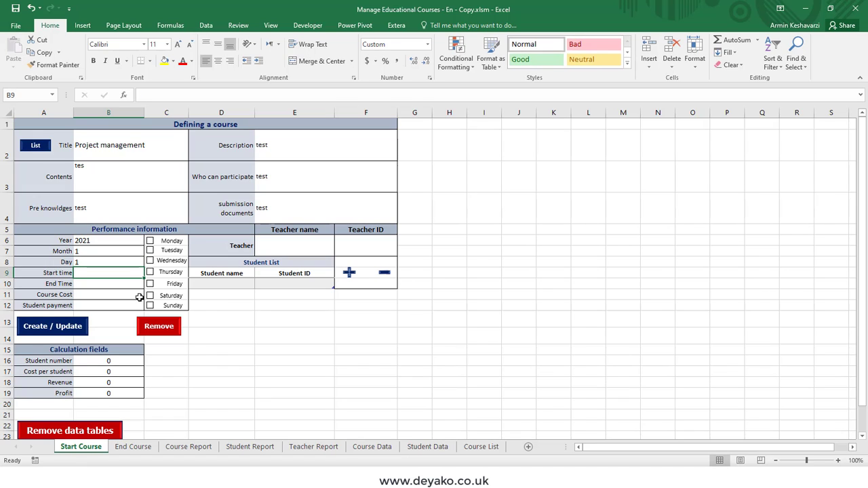
{"action": "type", "text": "9:00"}
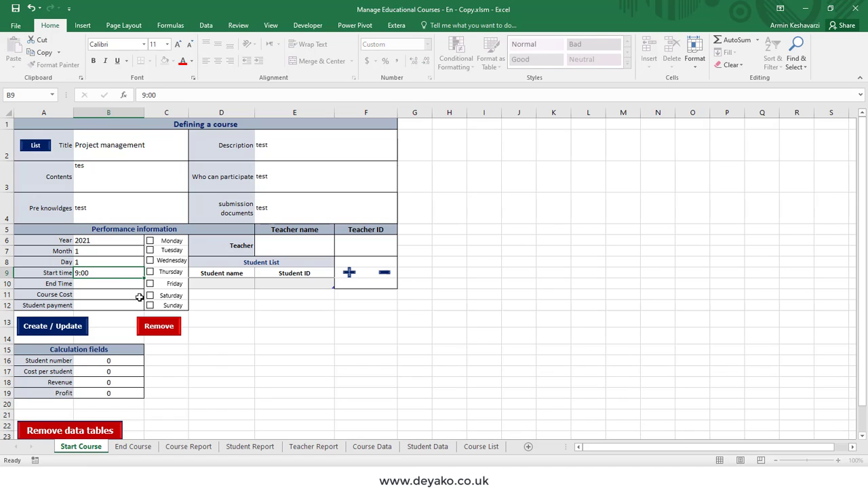
{"action": "key", "text": "Return"}
{"action": "type", "text": "12:00"}
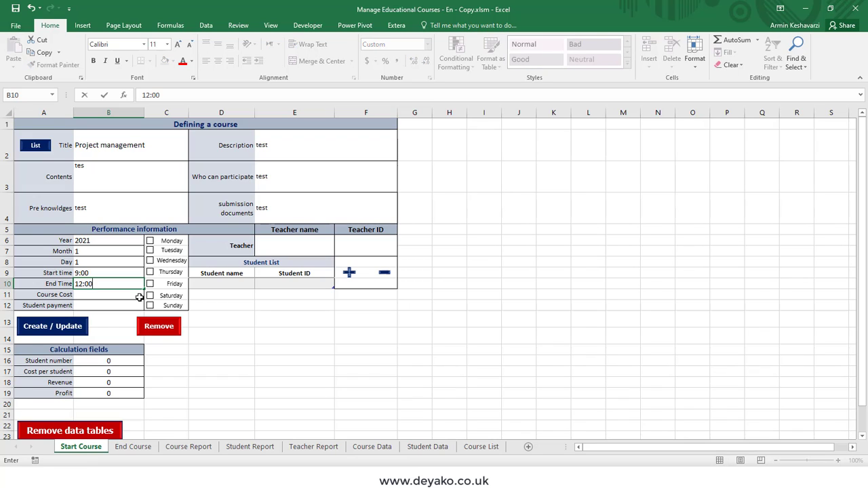
{"action": "key", "text": "Return"}
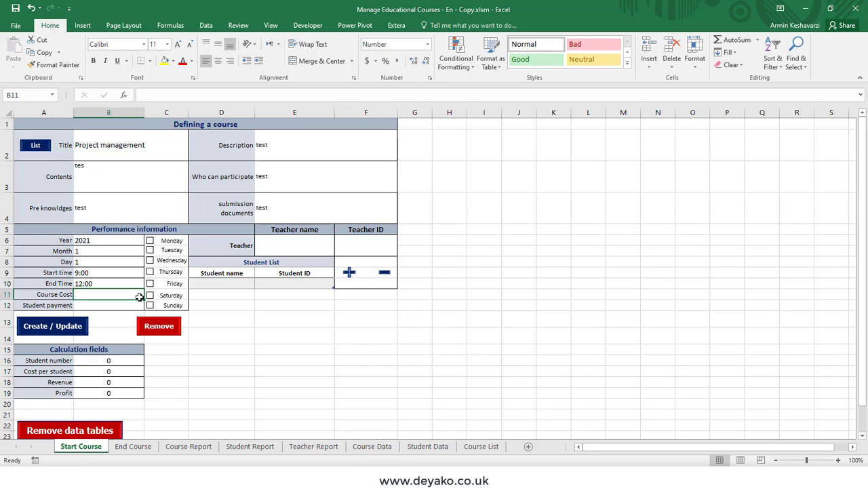
- Enter a Course Cost of 10,000 and a Student payment of 500
{"action": "type", "text": "10,00"}
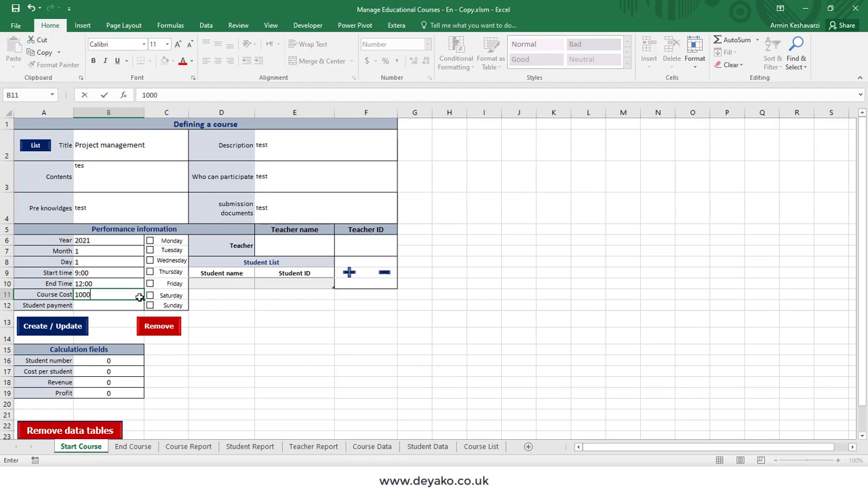
{"action": "type", "text": "0"}
{"action": "key", "text": "Return"}
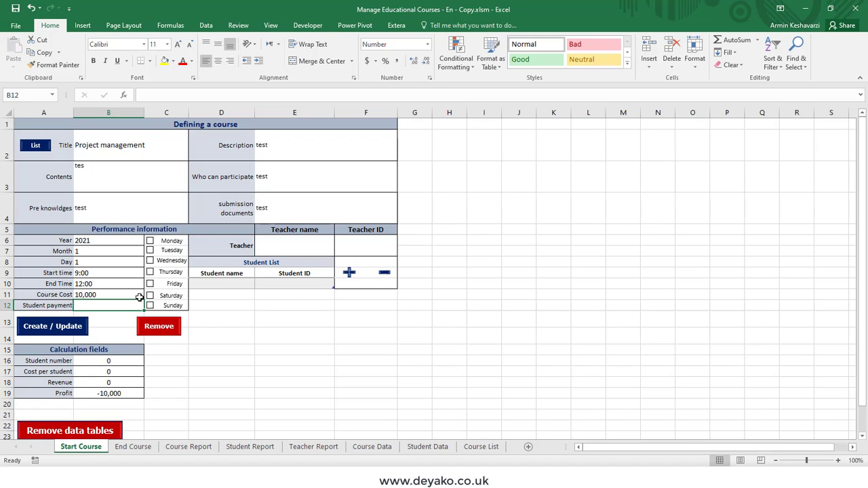
{"action": "type", "text": "500"}
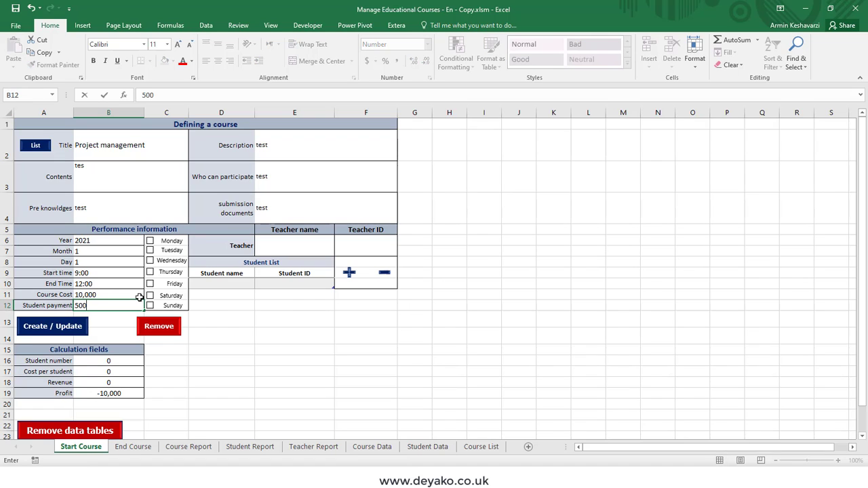
{"action": "key", "text": "Return"}
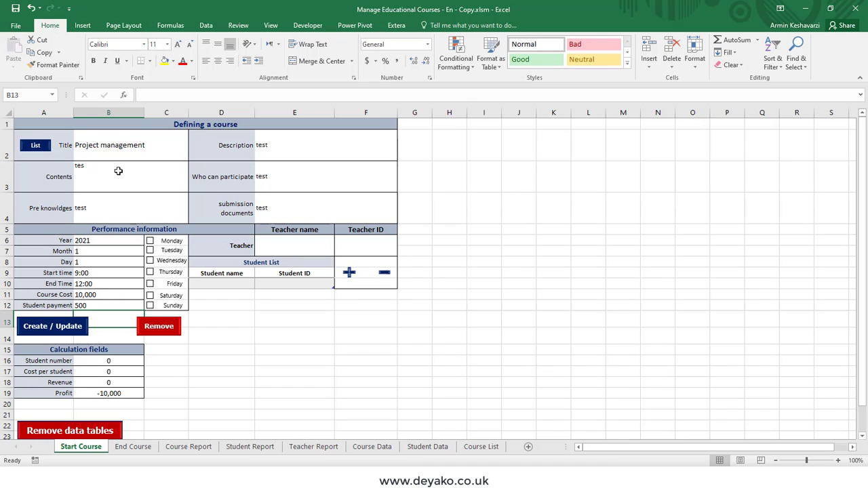
- Enter the teacher's name and teacher ID, then open the Number Format list for the ID cell
{"action": "left_click", "coordinate": [310, 240]}
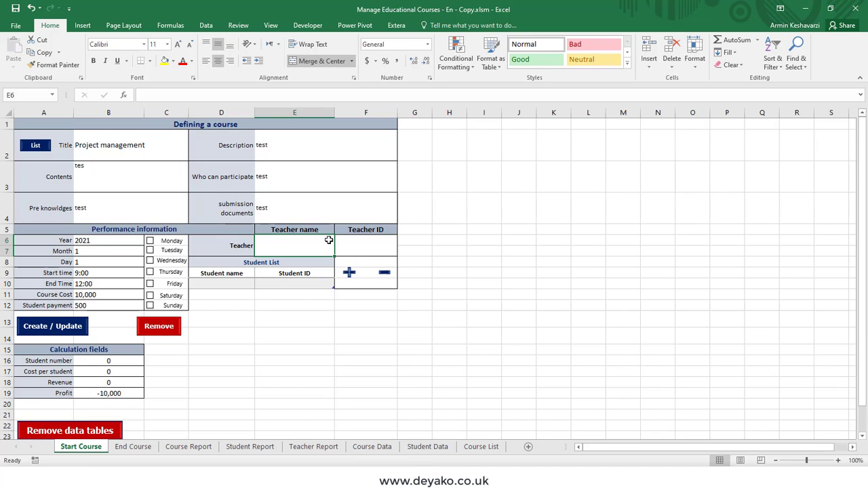
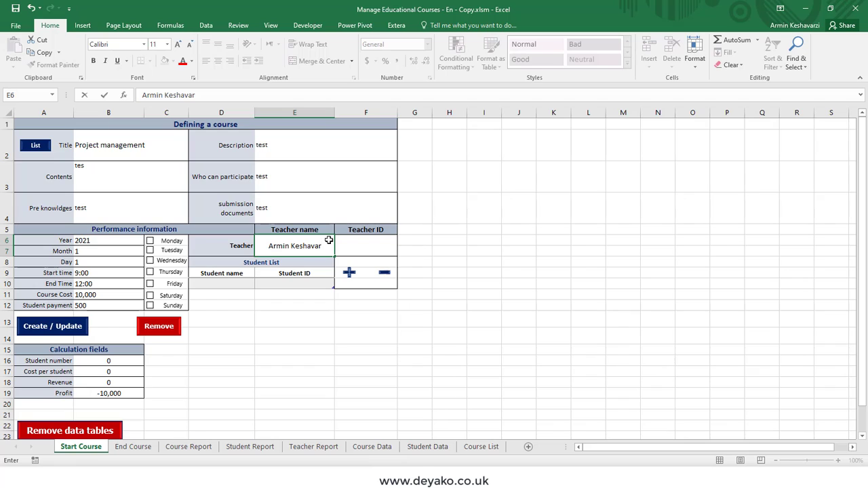
{"action": "key", "text": "Tab"}
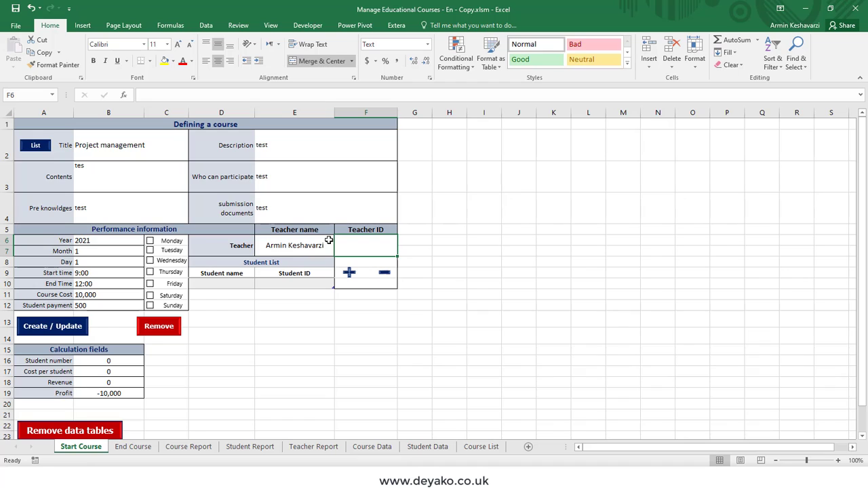
{"action": "type", "text": "0123"}
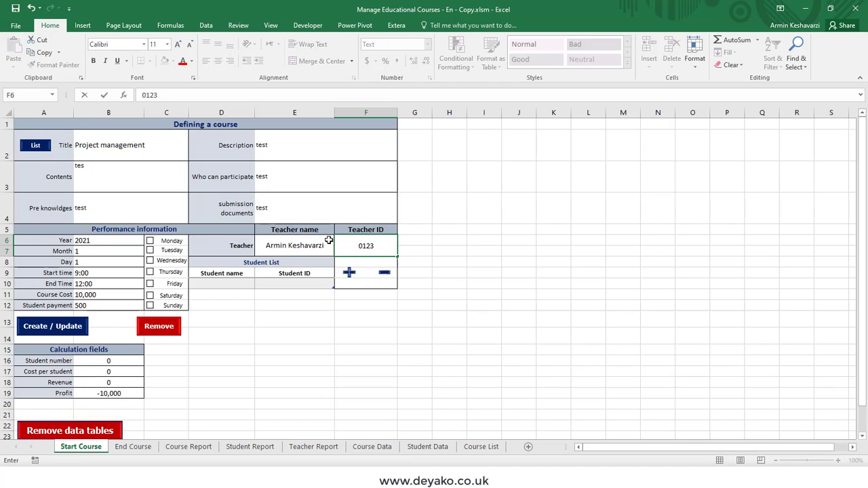
{"action": "key", "text": "Return"}
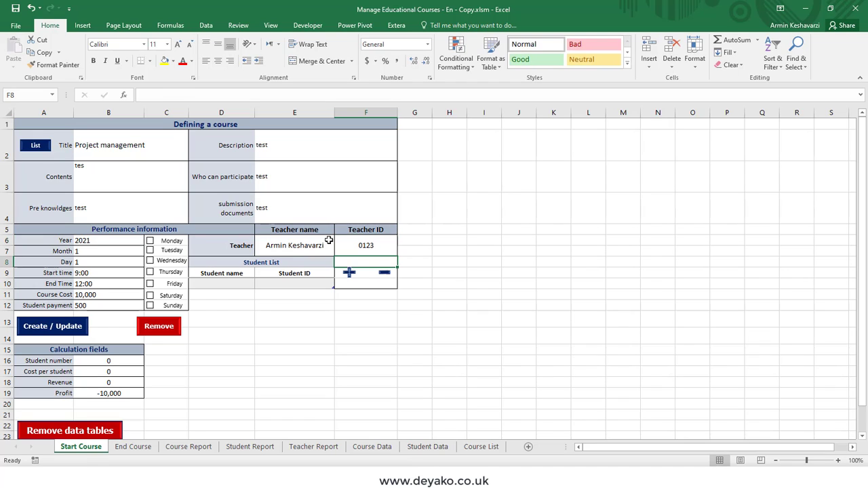
{"action": "left_click", "coordinate": [370, 250]}
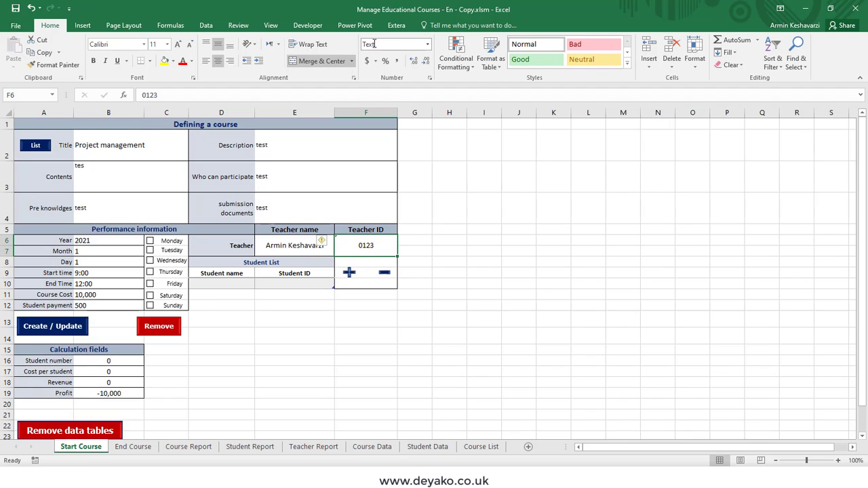
{"action": "left_click", "coordinate": [427, 45]}
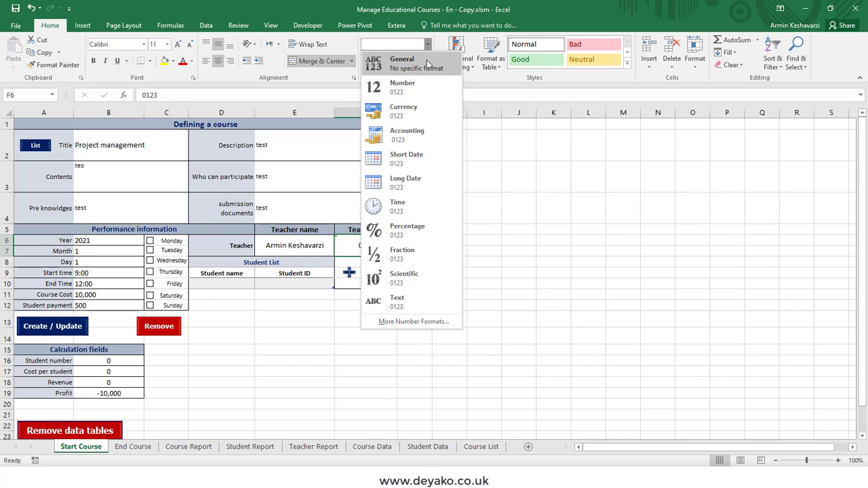
- Format the teacher ID as Text and save the course with Create / Update
{"action": "left_click", "coordinate": [421, 296]}
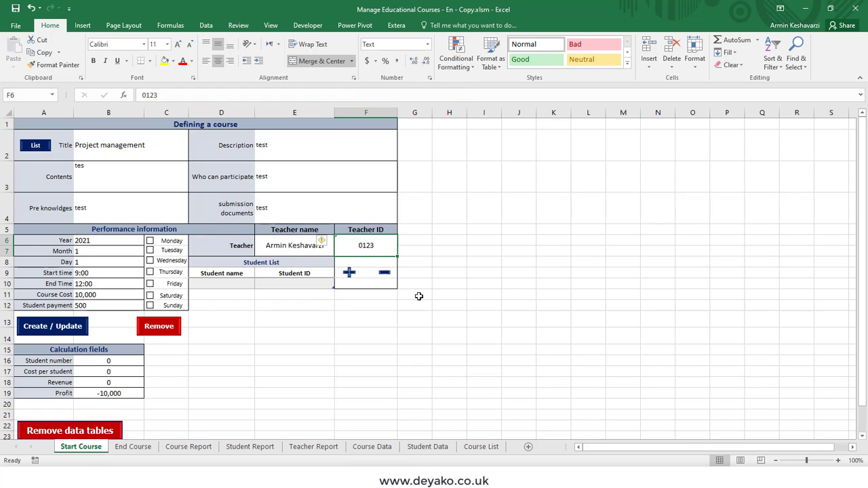
{"action": "left_click", "coordinate": [124, 200]}
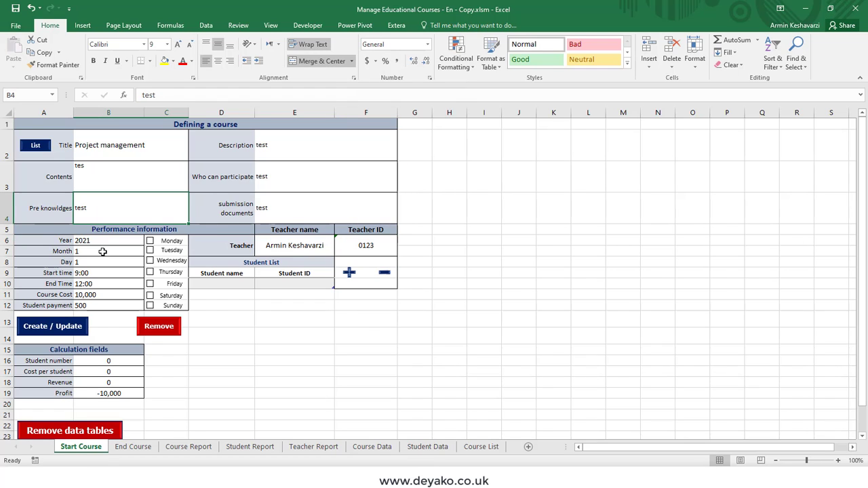
{"action": "left_click", "coordinate": [68, 326]}
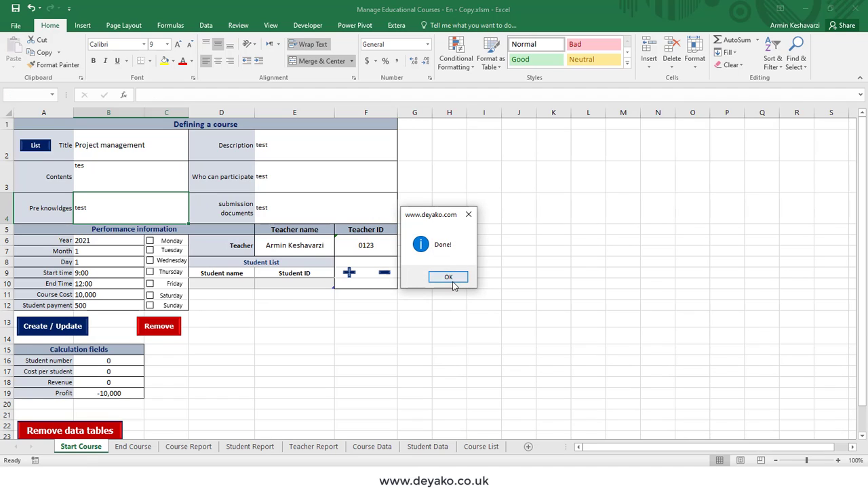
{"action": "left_click", "coordinate": [450, 279]}
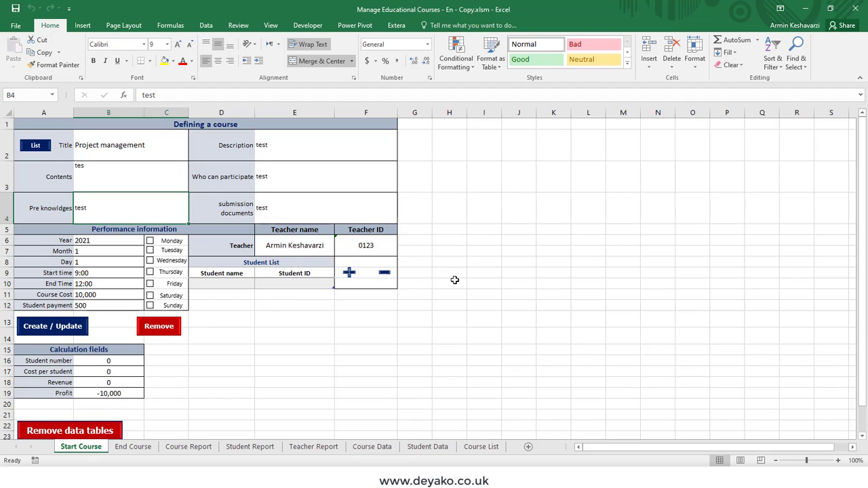
- Check the new Project management record on Course Data and Course List, then return to Start Course
{"action": "left_click", "coordinate": [372, 446]}
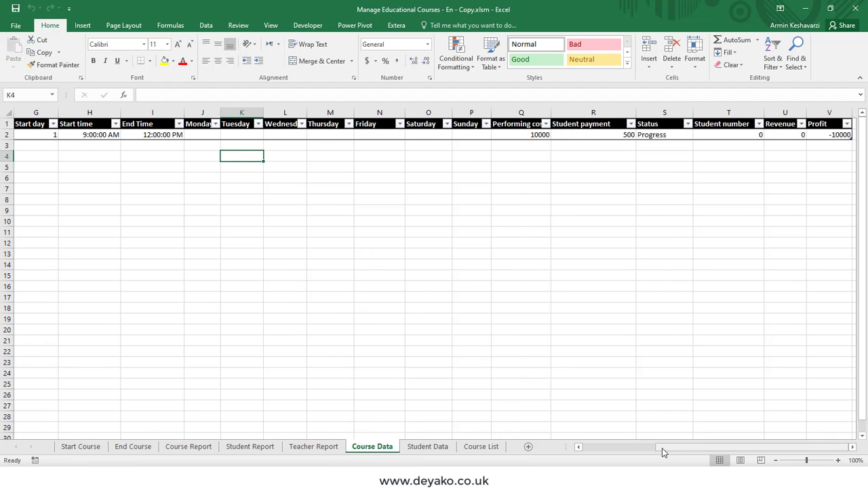
{"action": "left_click_drag", "start_coordinate": [663, 453], "coordinate": [568, 453]}
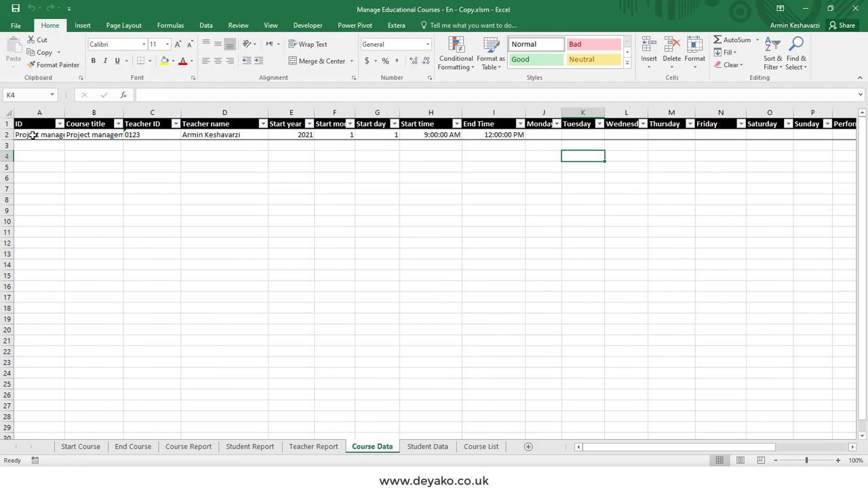
{"action": "left_click", "coordinate": [32, 134]}
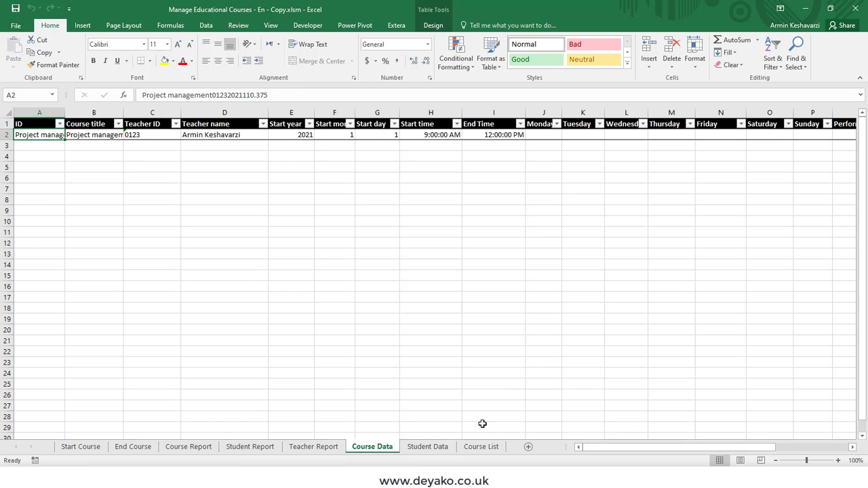
{"action": "left_click", "coordinate": [482, 447]}
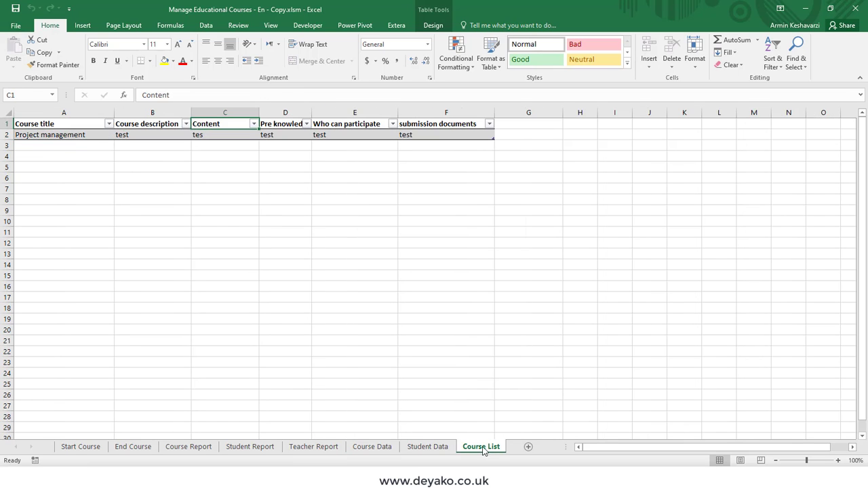
{"action": "left_click", "coordinate": [65, 137]}
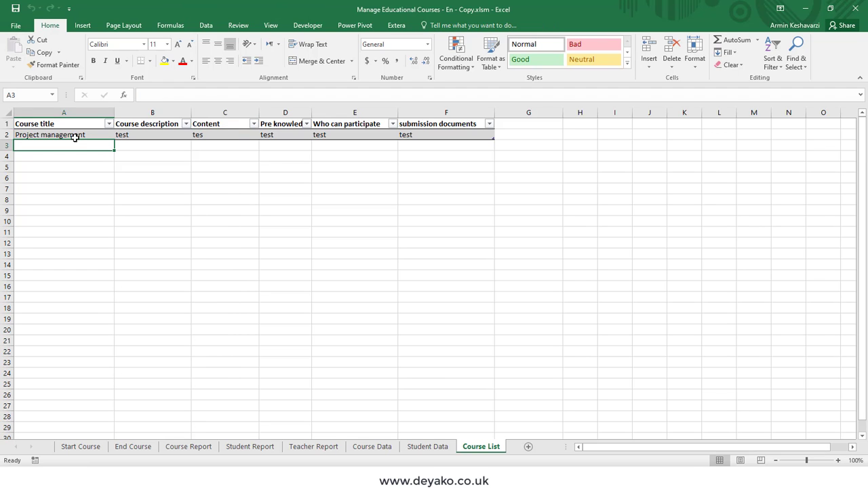
{"action": "left_click", "coordinate": [82, 447]}
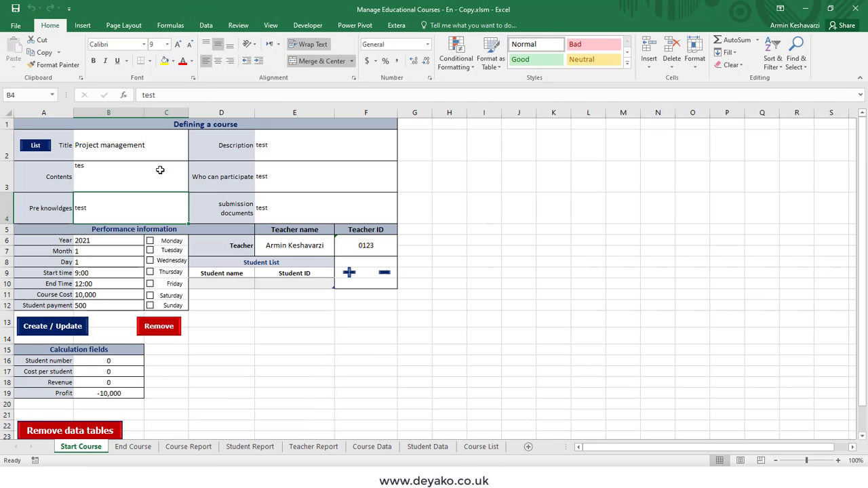
- Change the month to 3, add Wednesday and Friday sessions, and save the course
{"action": "left_click", "coordinate": [127, 151]}
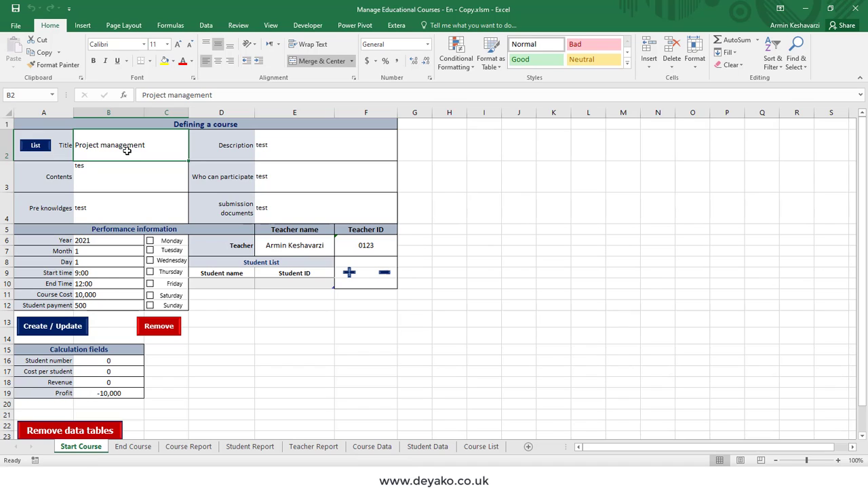
{"action": "left_click", "coordinate": [94, 249]}
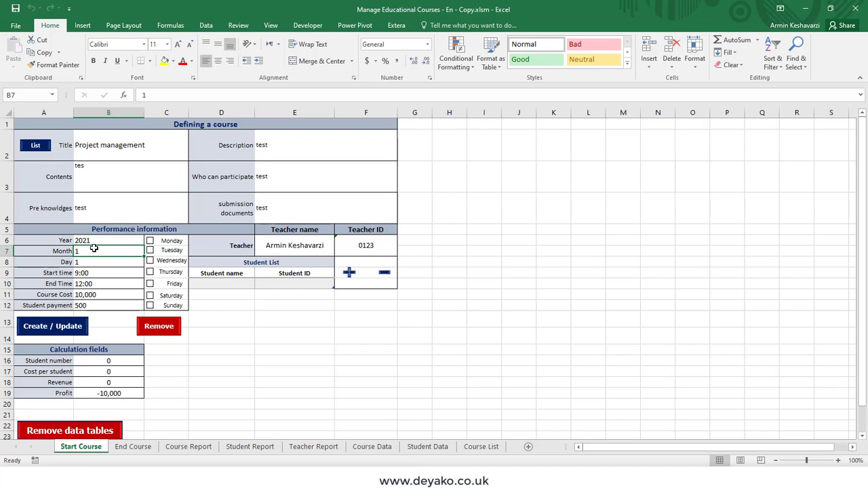
{"action": "type", "text": "3"}
{"action": "key", "text": "Return"}
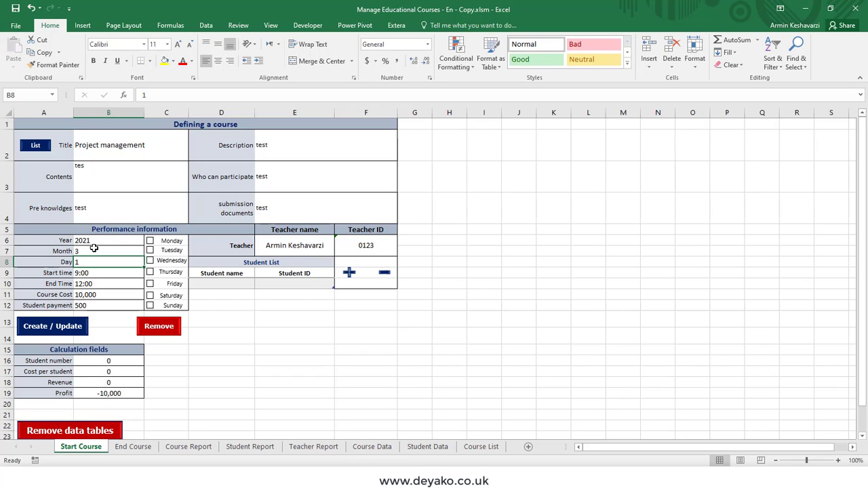
{"action": "left_click", "coordinate": [150, 261]}
{"action": "left_click", "coordinate": [150, 283]}
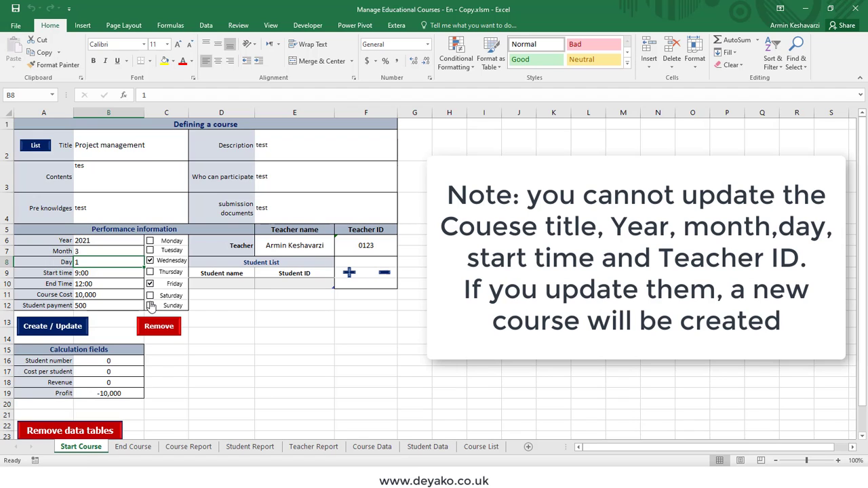
{"action": "left_click", "coordinate": [75, 327]}
{"action": "key", "text": "Return"}
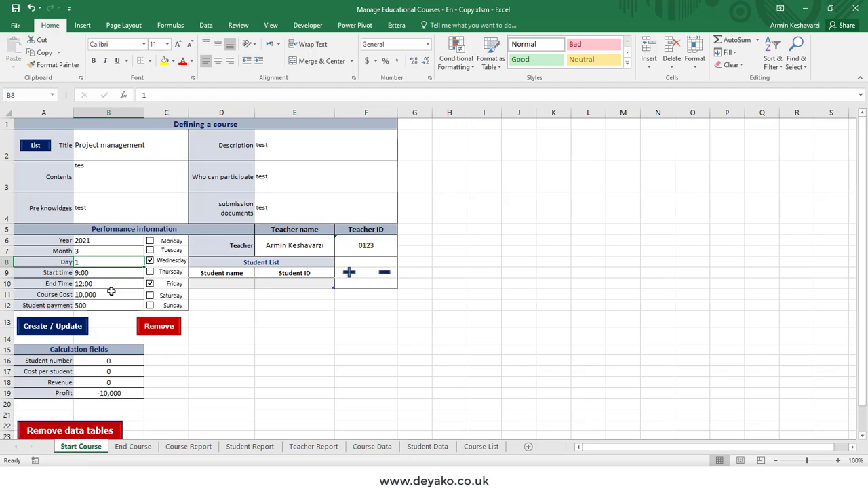
- Compare the two course records on Course List and Course Data, then return to Start Course
{"action": "left_click", "coordinate": [480, 447]}
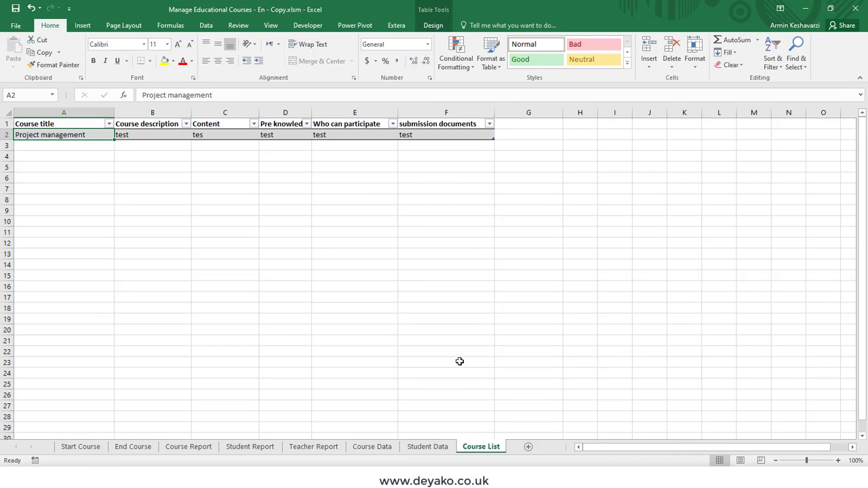
{"action": "left_click", "coordinate": [12, 135]}
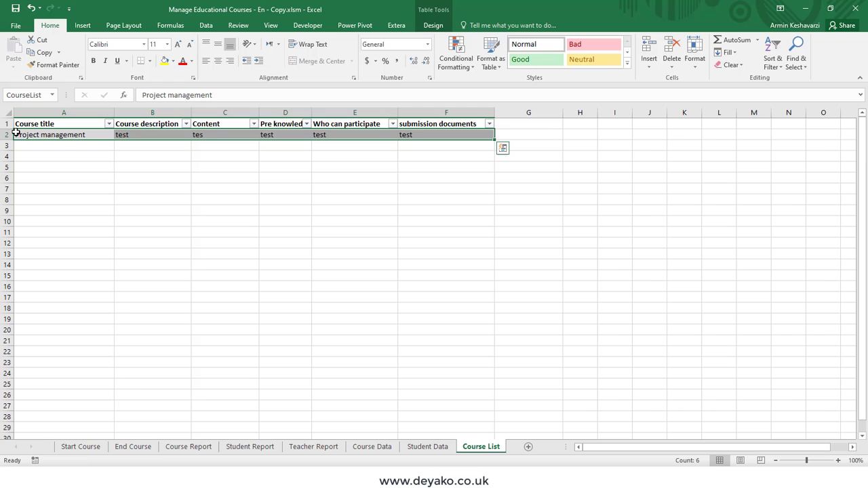
{"action": "left_click", "coordinate": [371, 451]}
{"action": "left_click", "coordinate": [54, 145]}
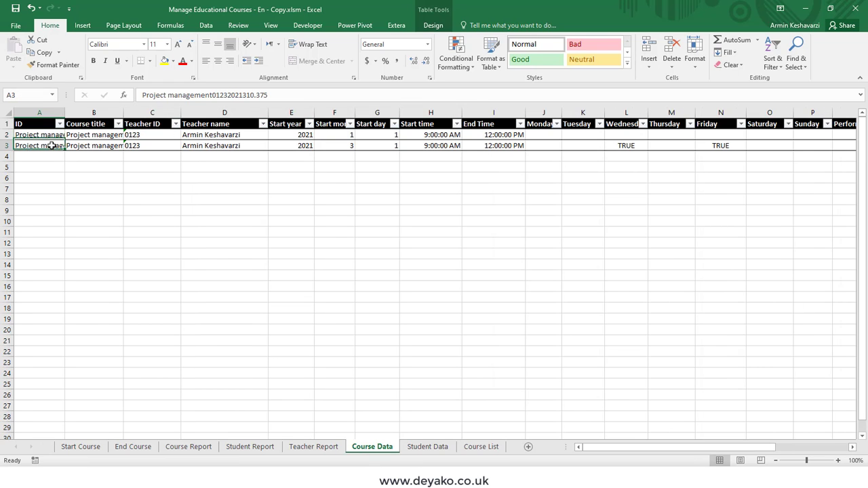
{"action": "left_click", "coordinate": [53, 136]}
{"action": "left_click", "coordinate": [53, 145]}
{"action": "left_click", "coordinate": [54, 135]}
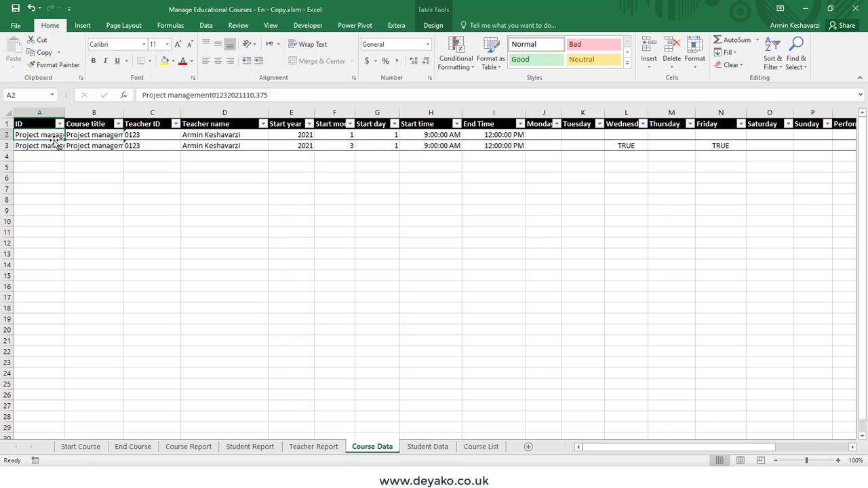
{"action": "left_click", "coordinate": [58, 146]}
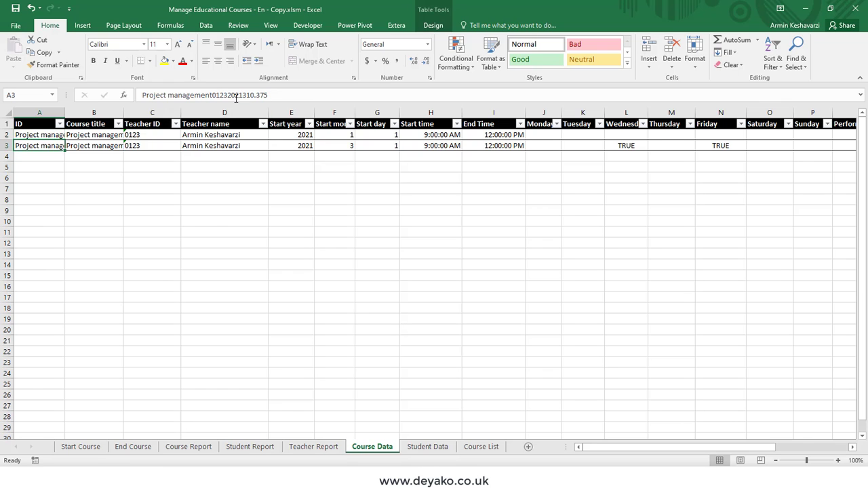
{"action": "left_click", "coordinate": [89, 446]}
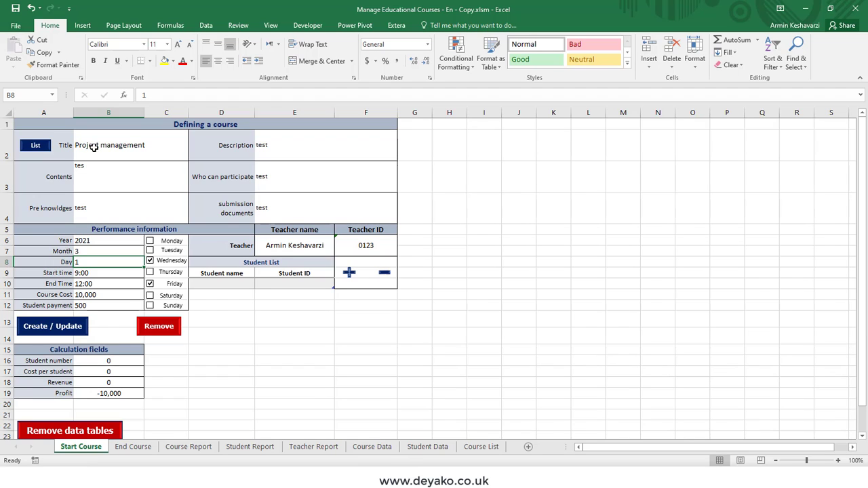
- Load the in-progress Project management course dated 2021/1/1 from the List dialog into the form
{"action": "left_click", "coordinate": [31, 145]}
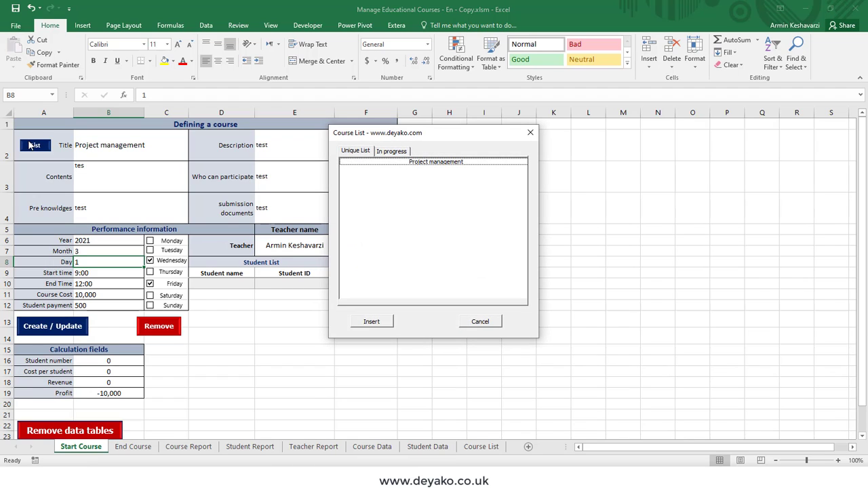
{"action": "double_click", "coordinate": [428, 164]}
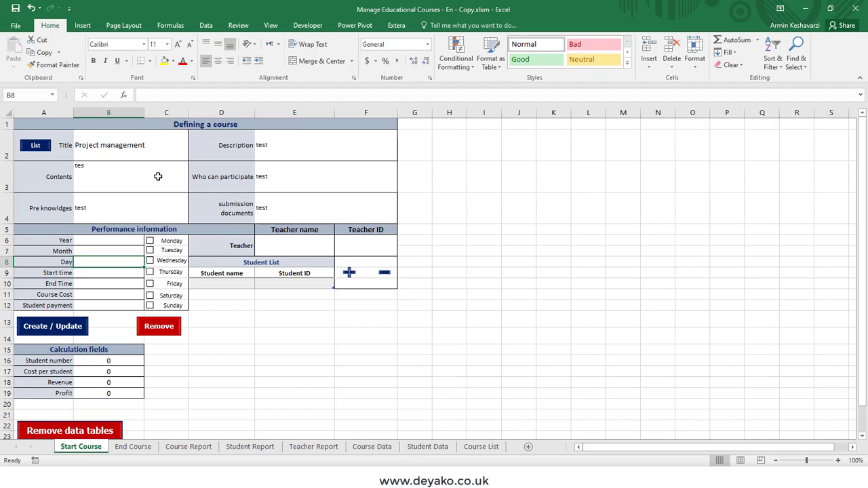
{"action": "left_click", "coordinate": [48, 152]}
{"action": "left_click", "coordinate": [400, 152]}
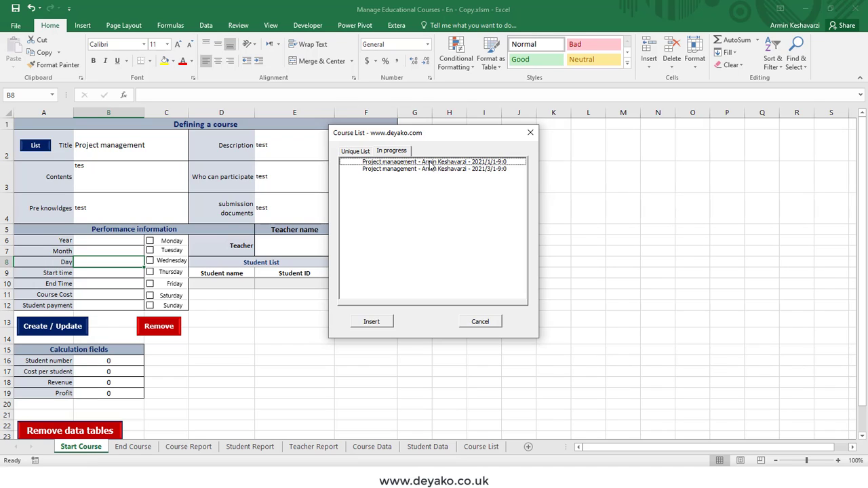
{"action": "left_click", "coordinate": [431, 163]}
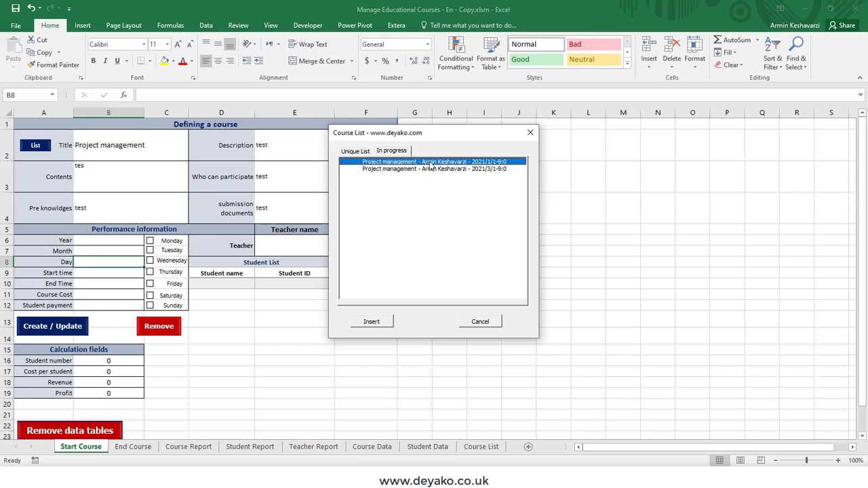
{"action": "left_click", "coordinate": [380, 323]}
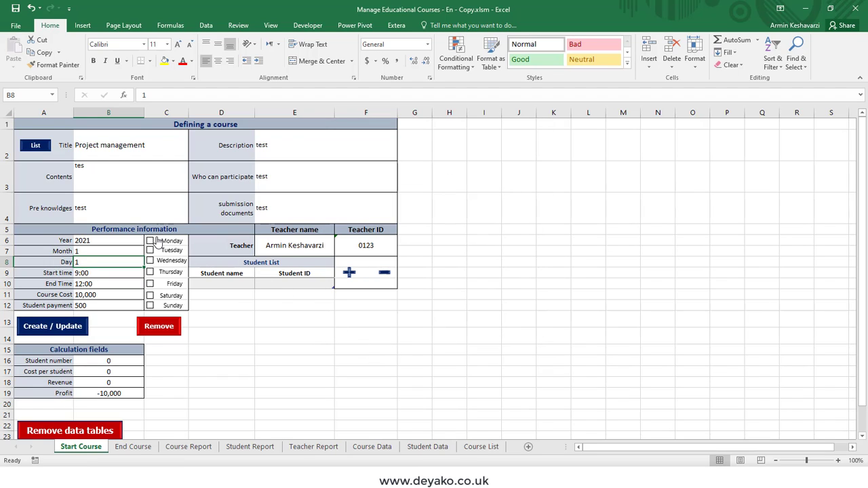
- Add Saturday and Sunday sessions to the January course and save it with Create / Update
{"action": "left_click", "coordinate": [149, 296]}
{"action": "left_click", "coordinate": [150, 306]}
{"action": "left_click", "coordinate": [61, 332]}
{"action": "left_click", "coordinate": [449, 278]}
- Confirm Saturday and Sunday show TRUE in row 2 of Course Data, then return to Start Course
{"action": "left_click", "coordinate": [366, 448]}
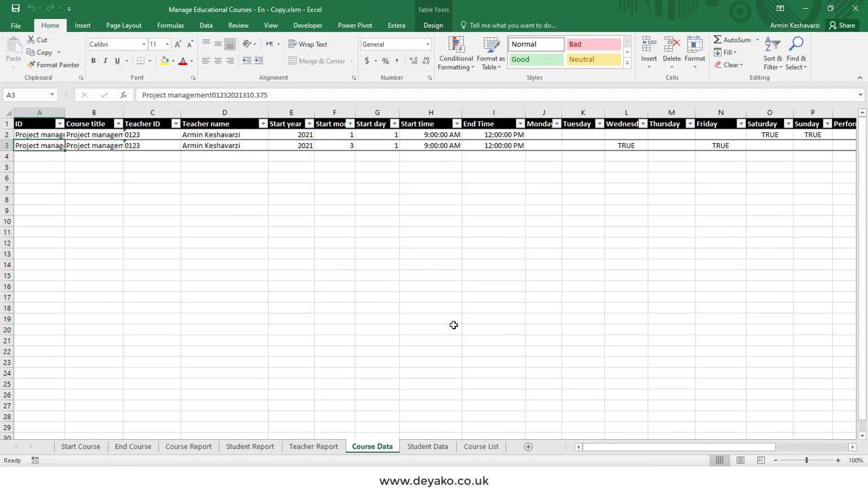
{"action": "left_click_drag", "start_coordinate": [612, 449], "coordinate": [686, 434]}
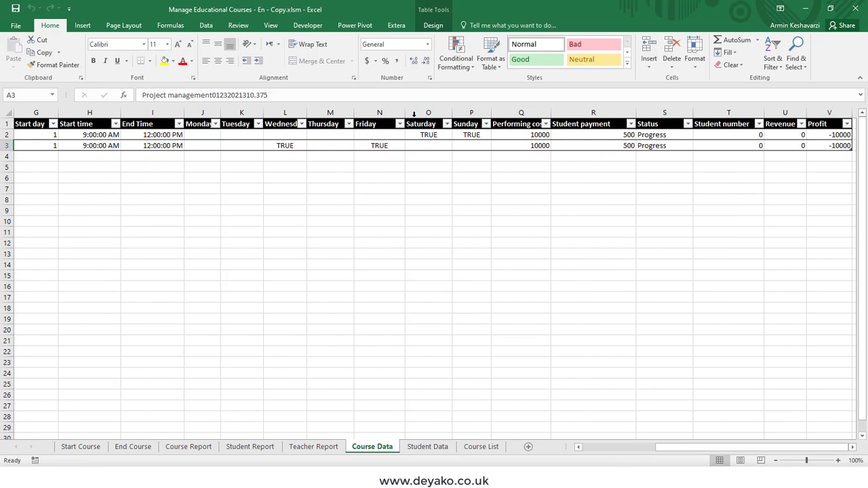
{"action": "left_click_drag", "start_coordinate": [418, 137], "coordinate": [478, 133]}
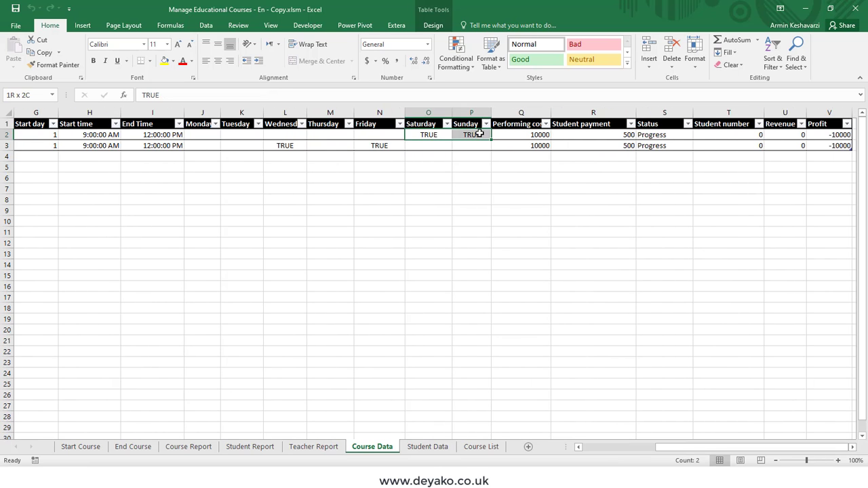
{"action": "left_click", "coordinate": [80, 446]}
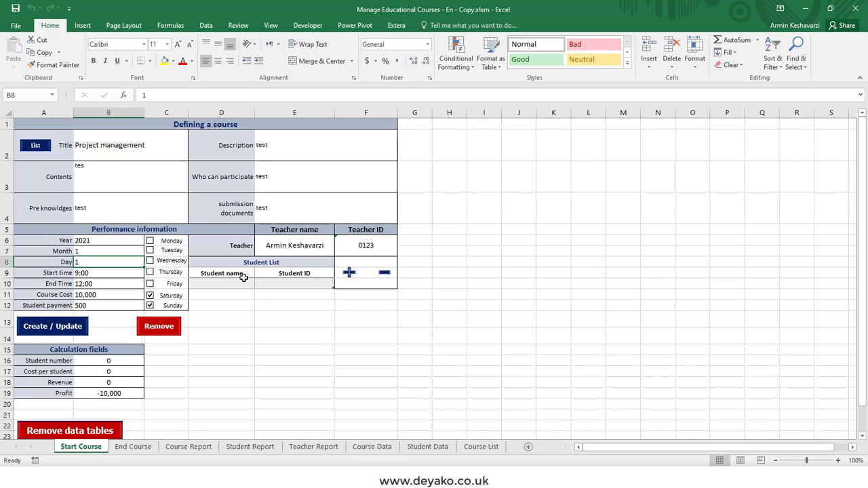
- Add a student through the + form, entering the student's ID and name
{"action": "left_click", "coordinate": [348, 271]}
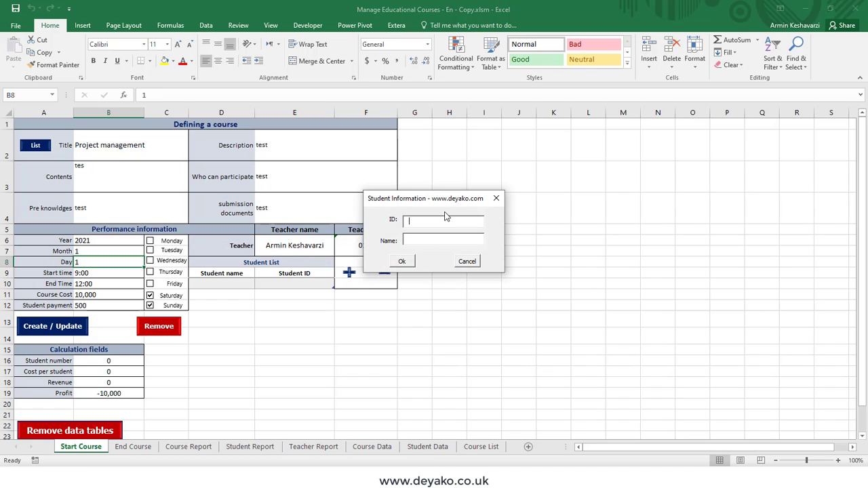
{"action": "type", "text": "012"}
{"action": "key", "text": "BackSpace"}
{"action": "key", "text": "BackSpace"}
{"action": "type", "text": "aaa"}
{"action": "left_click", "coordinate": [402, 262]}
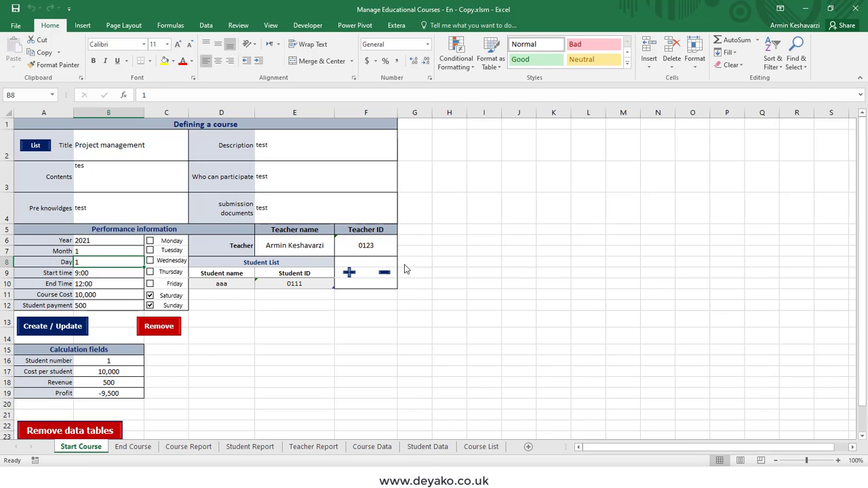
- Review the new student's entry on the form and switch to Student Data
{"action": "left_click_drag", "start_coordinate": [232, 286], "coordinate": [294, 284]}
{"action": "left_click", "coordinate": [231, 284]}
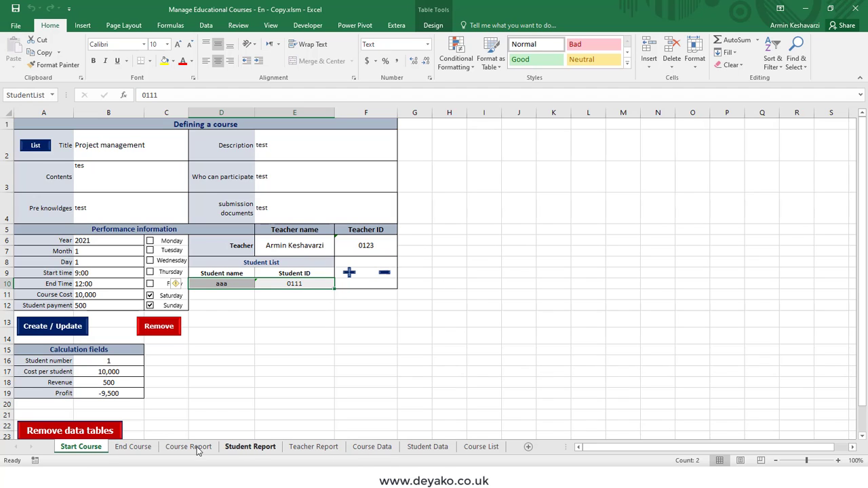
{"action": "left_click", "coordinate": [416, 447]}
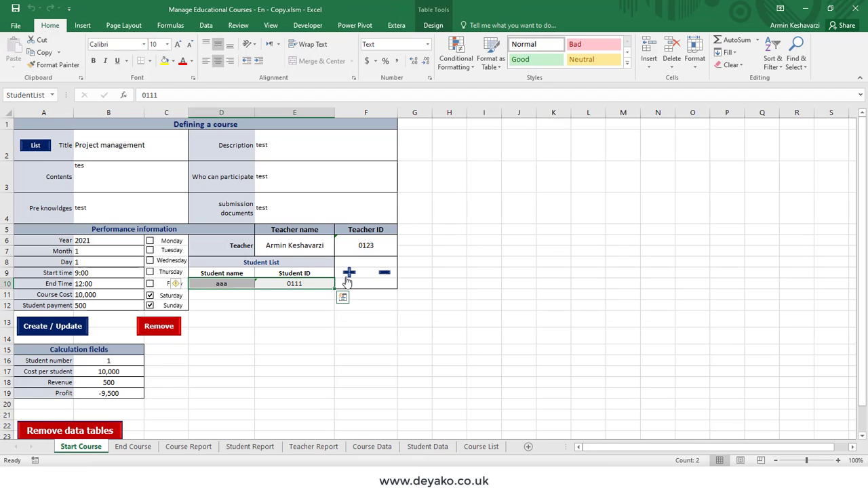
- Add a second student through the + form with their ID and name
{"action": "left_click", "coordinate": [348, 272]}
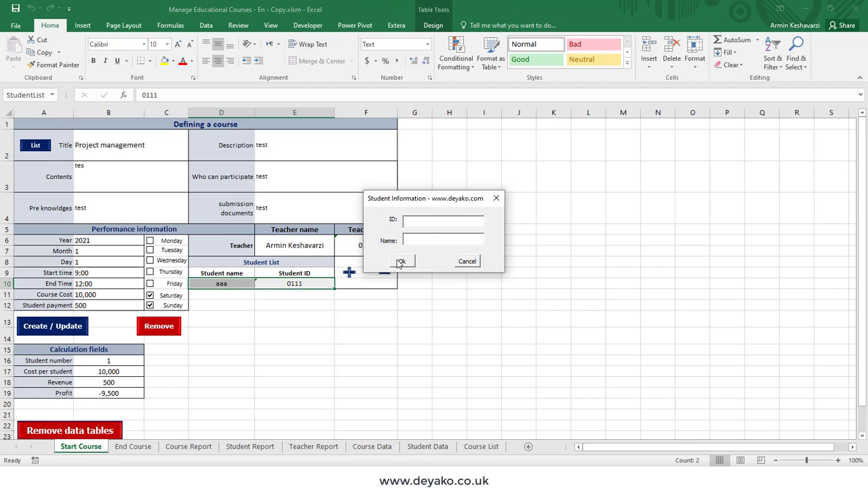
{"action": "type", "text": "02222"}
{"action": "left_click", "coordinate": [435, 238]}
{"action": "type", "text": "bbb"}
{"action": "left_click", "coordinate": [402, 261]}
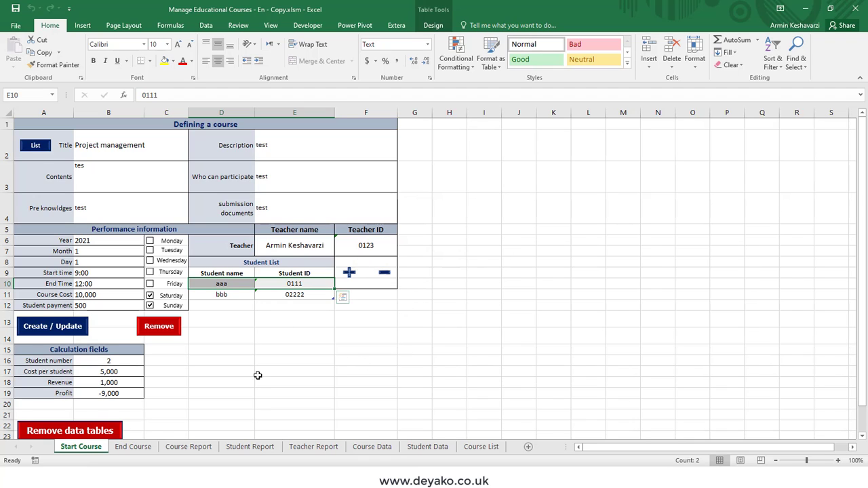
- Check both students' course IDs on Student Data, then review the student list on Start Course
{"action": "left_click", "coordinate": [249, 446]}
{"action": "left_click", "coordinate": [427, 446]}
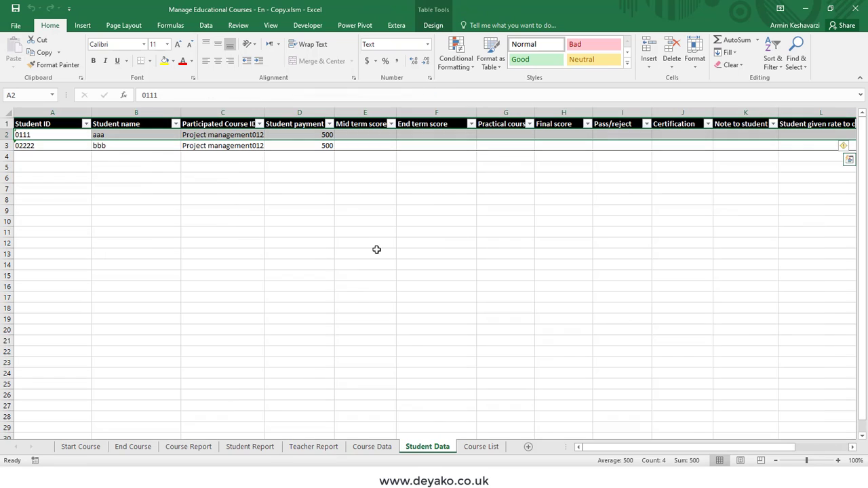
{"action": "left_click", "coordinate": [41, 145]}
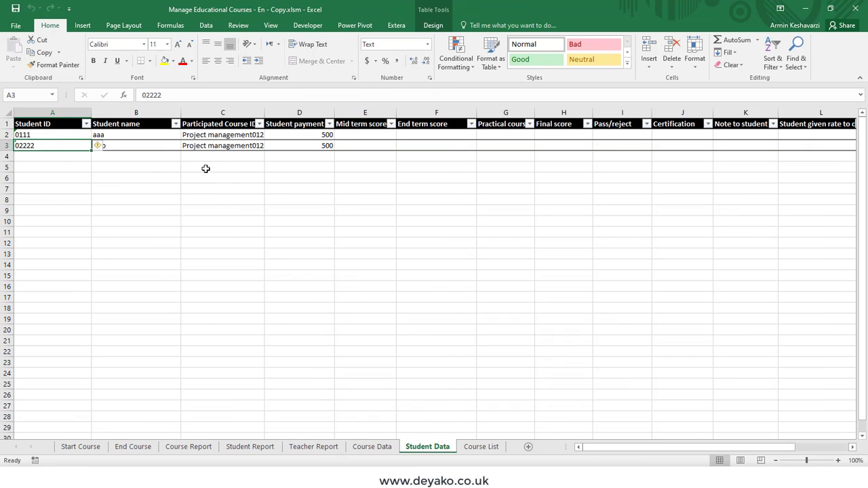
{"action": "left_click", "coordinate": [224, 145]}
{"action": "left_click_drag", "start_coordinate": [229, 135], "coordinate": [226, 149]}
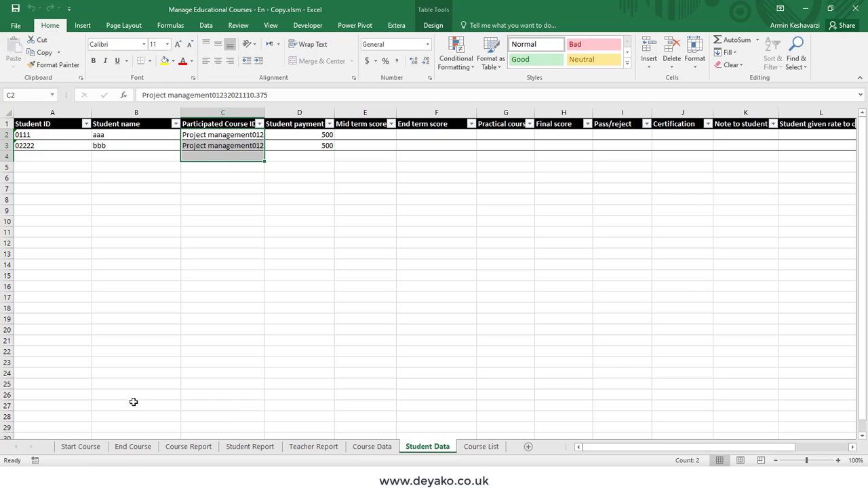
{"action": "left_click", "coordinate": [81, 446]}
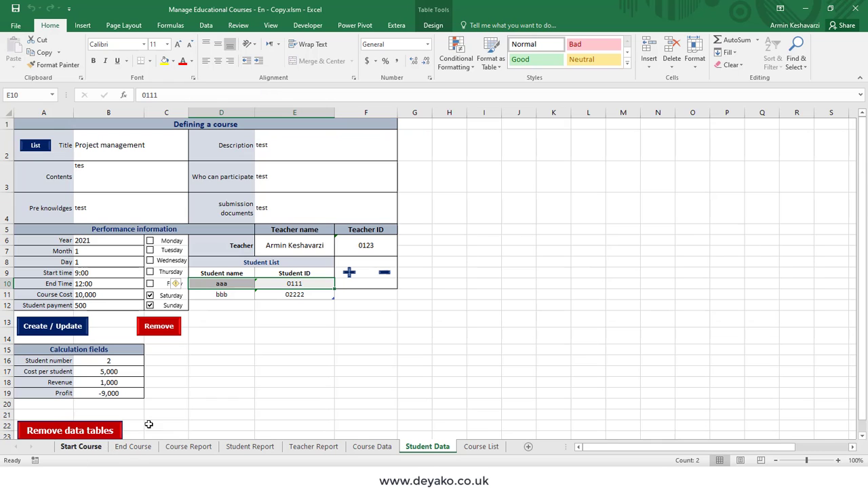
{"action": "left_click_drag", "start_coordinate": [231, 273], "coordinate": [272, 291]}
{"action": "left_click", "coordinate": [238, 292]}
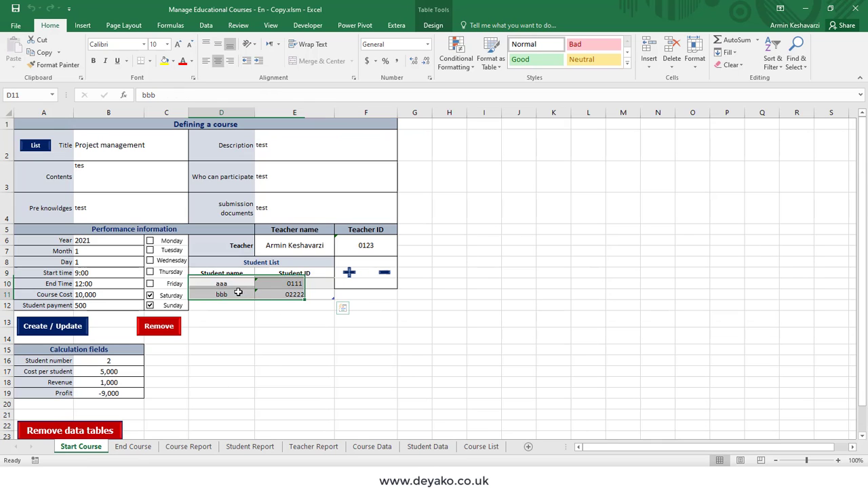
- Remove the first student by ID, leaving one student and revenue 500, then view Student Data
{"action": "left_click", "coordinate": [382, 274]}
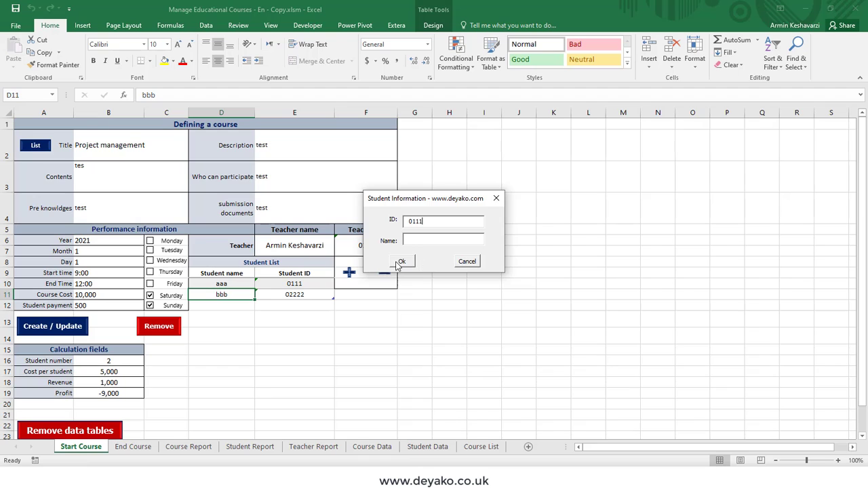
{"action": "left_click", "coordinate": [402, 260]}
{"action": "left_click", "coordinate": [447, 278]}
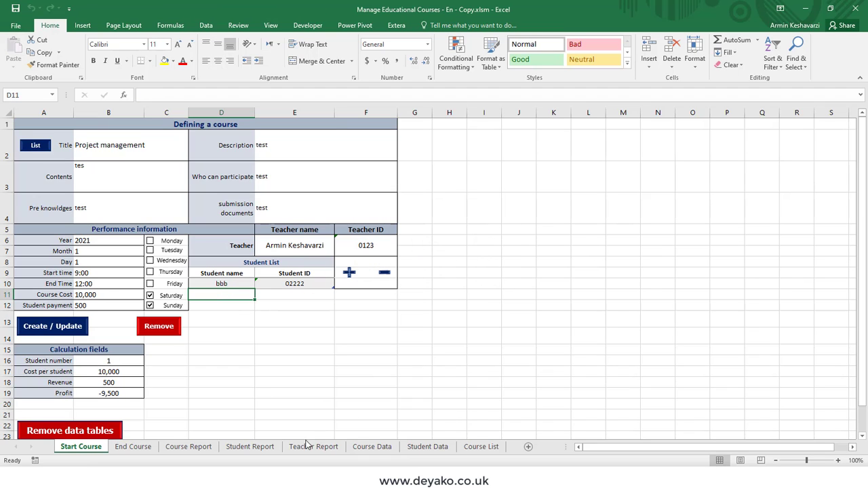
{"action": "left_click", "coordinate": [427, 447]}
- Check the remaining Student Data record, then load the in-progress 2021/3/1 Project management course from List
{"action": "left_click", "coordinate": [58, 133]}
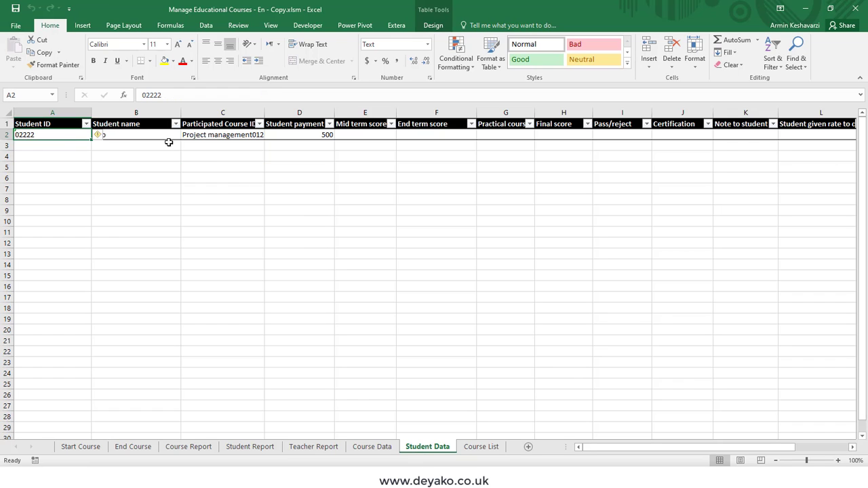
{"action": "left_click", "coordinate": [81, 447]}
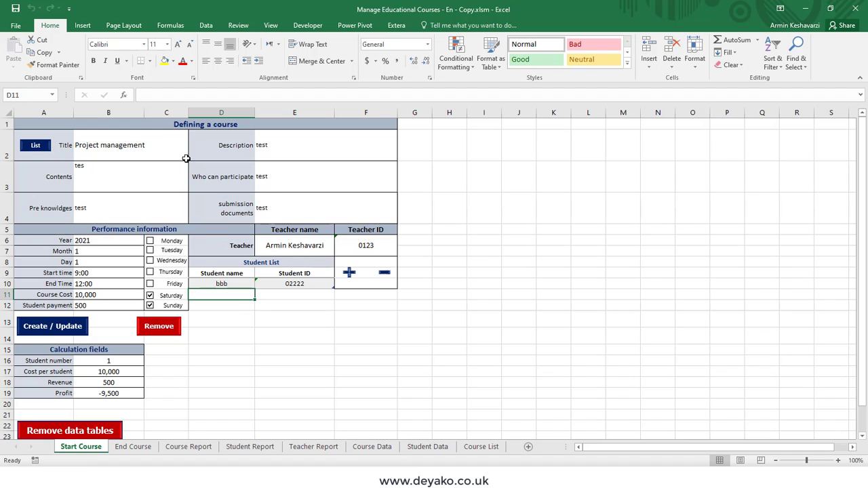
{"action": "left_click", "coordinate": [29, 150]}
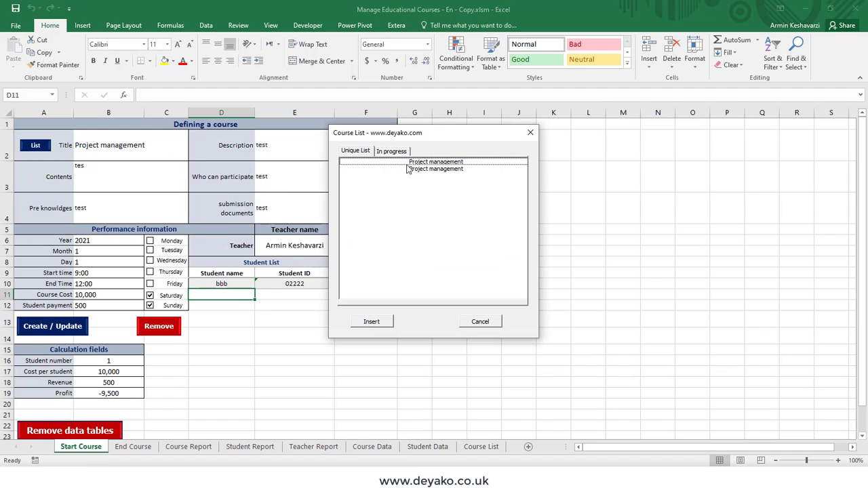
{"action": "left_click", "coordinate": [392, 151]}
{"action": "double_click", "coordinate": [439, 169]}
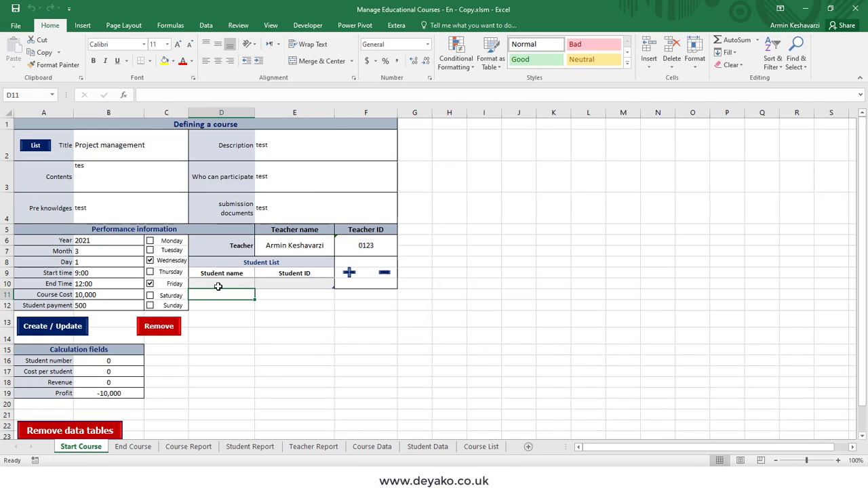
- Enrol students on the March course by entering their IDs, raising revenue to 1,000
{"action": "left_click", "coordinate": [349, 273]}
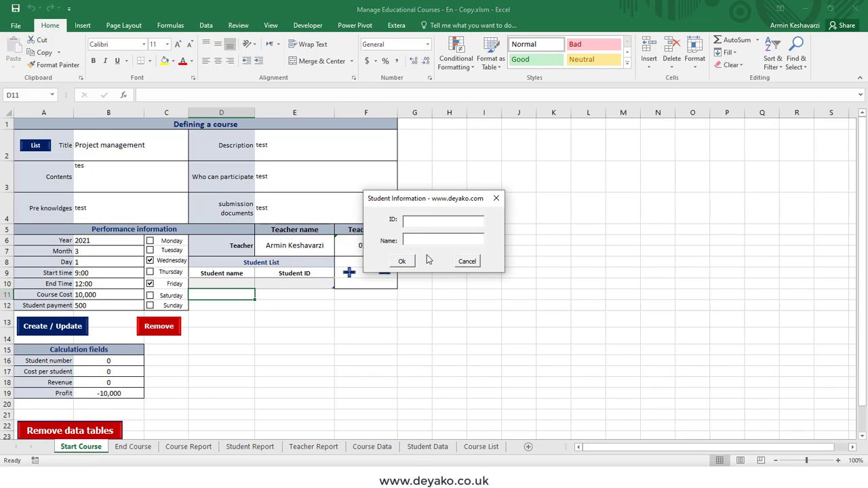
{"action": "type", "text": "0111"}
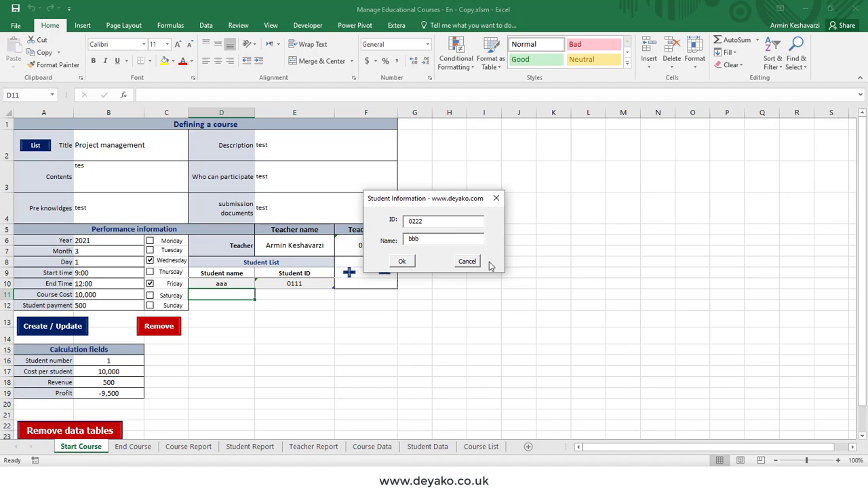
{"action": "left_click", "coordinate": [401, 261]}
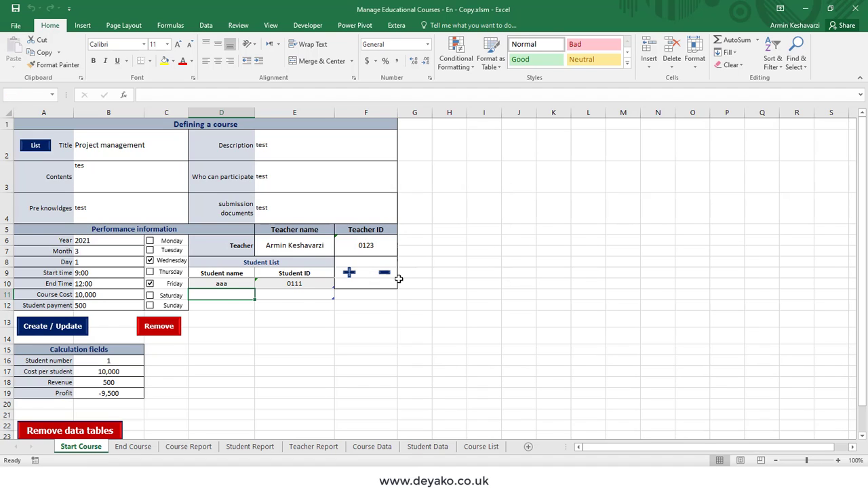
- Retitle the course 'Professional Excel' in B2 and look over the description fields
{"action": "left_click", "coordinate": [128, 157]}
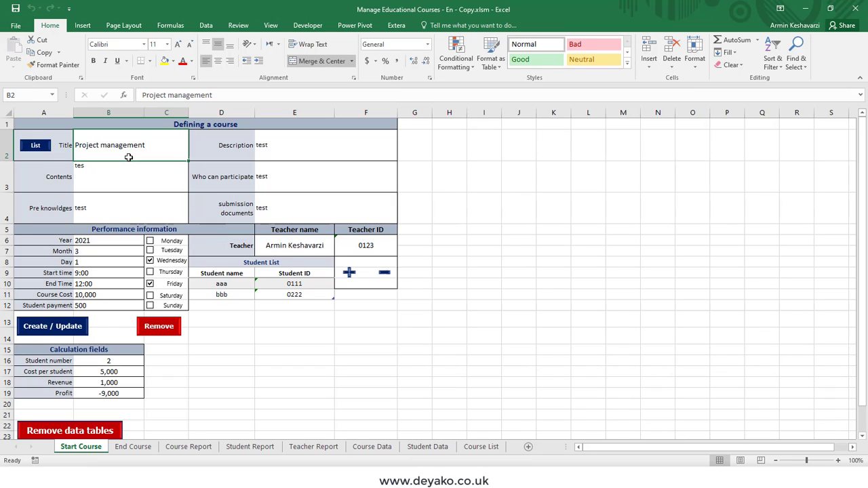
{"action": "type", "text": "Professional Exc"}
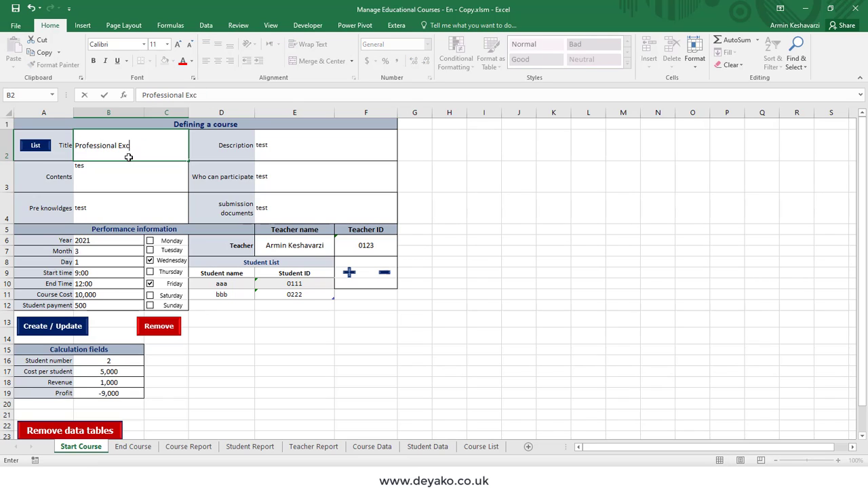
{"action": "type", "text": "el"}
{"action": "key", "text": "Return"}
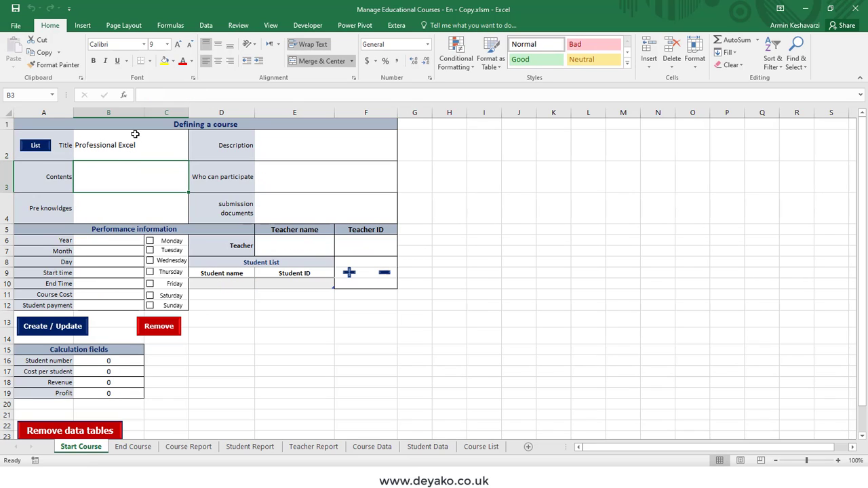
{"action": "left_click", "coordinate": [145, 146]}
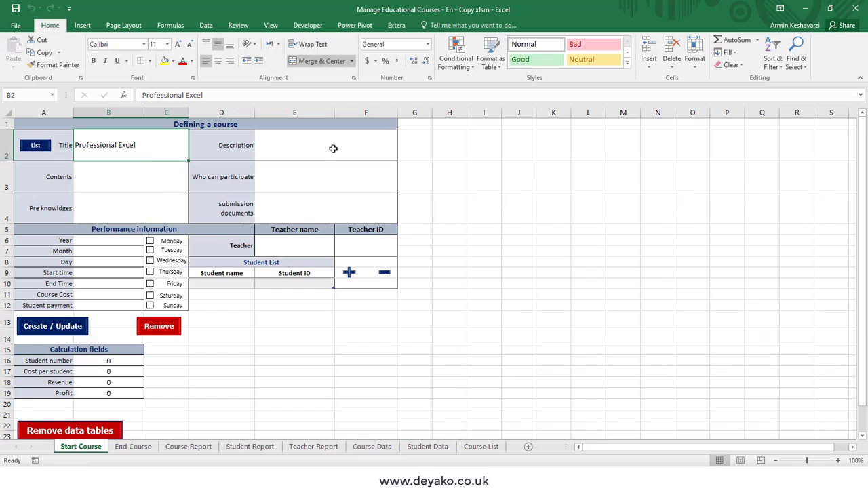
{"action": "left_click_drag", "start_coordinate": [333, 145], "coordinate": [337, 211]}
{"action": "left_click_drag", "start_coordinate": [140, 177], "coordinate": [138, 204]}
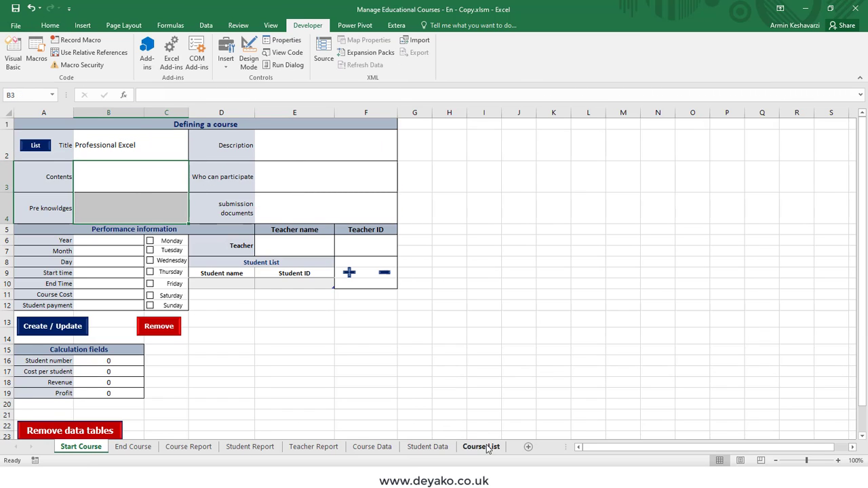
- Add Excel and BPMN as new titles in the Course List table, then return to Start Course
{"action": "left_click", "coordinate": [481, 446]}
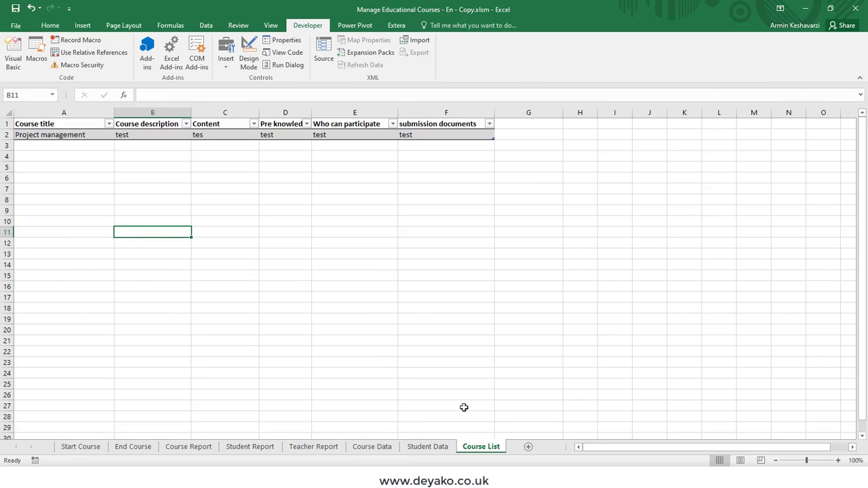
{"action": "left_click", "coordinate": [64, 149]}
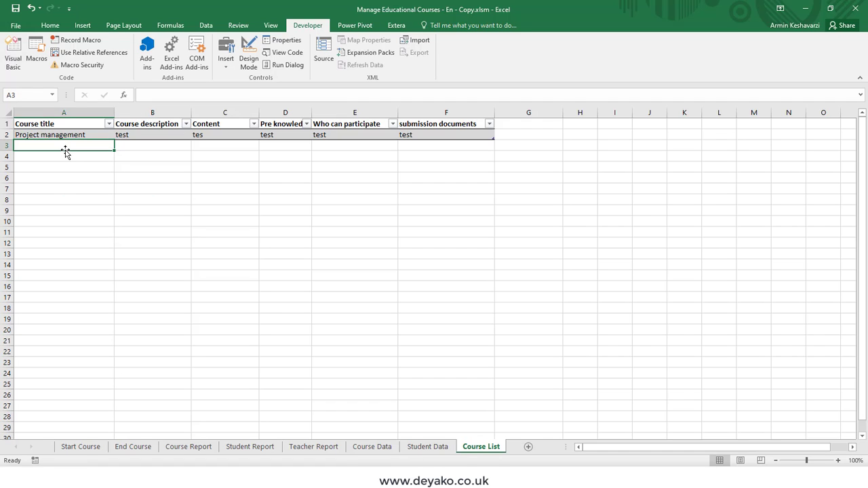
{"action": "type", "text": "Excel"}
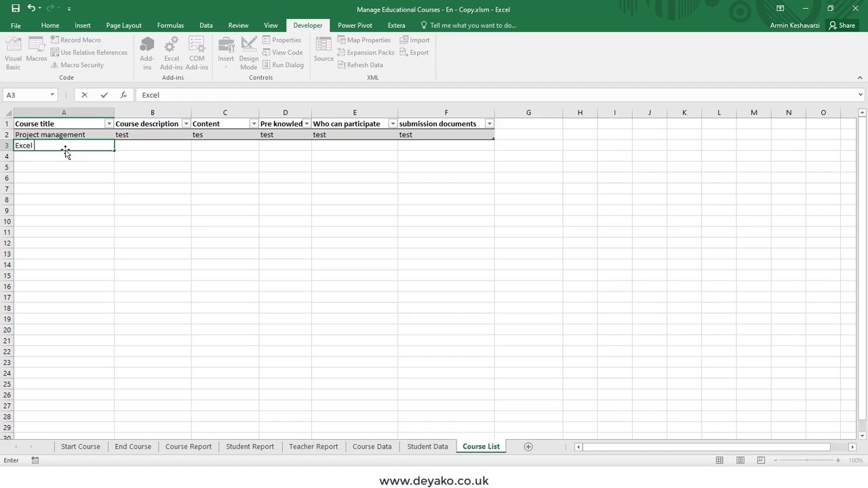
{"action": "key", "text": "Return"}
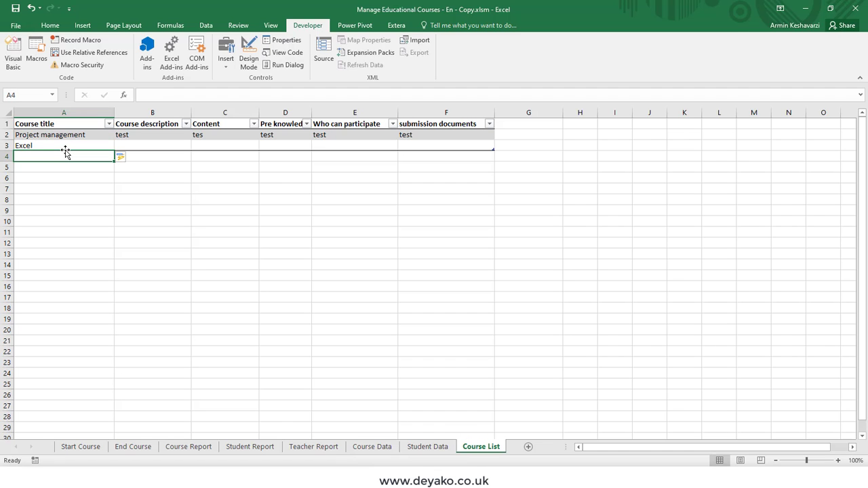
{"action": "type", "text": "BPMN"}
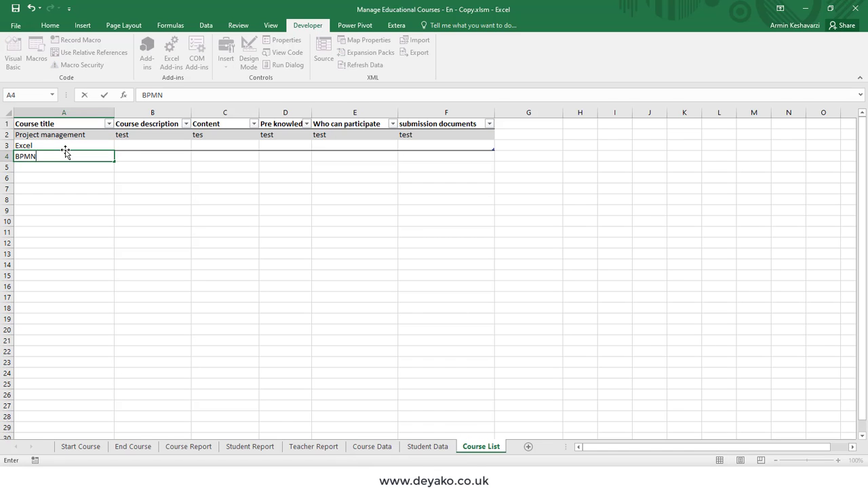
{"action": "key", "text": "Return"}
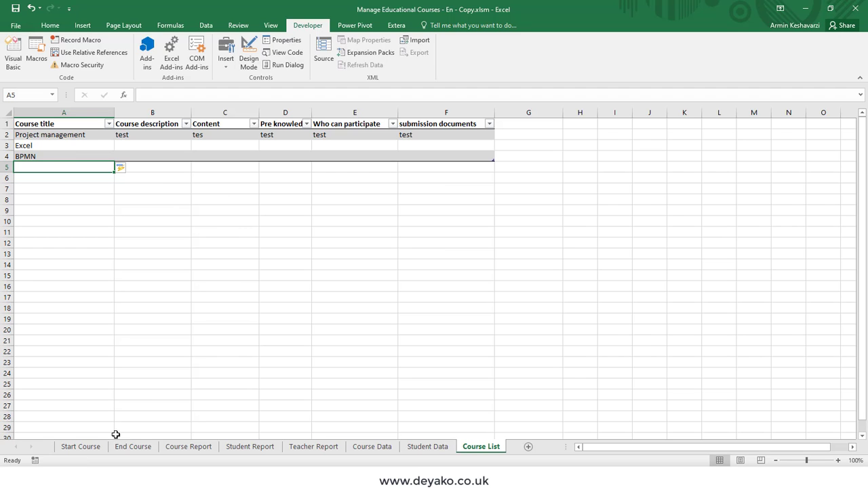
{"action": "left_click", "coordinate": [81, 447]}
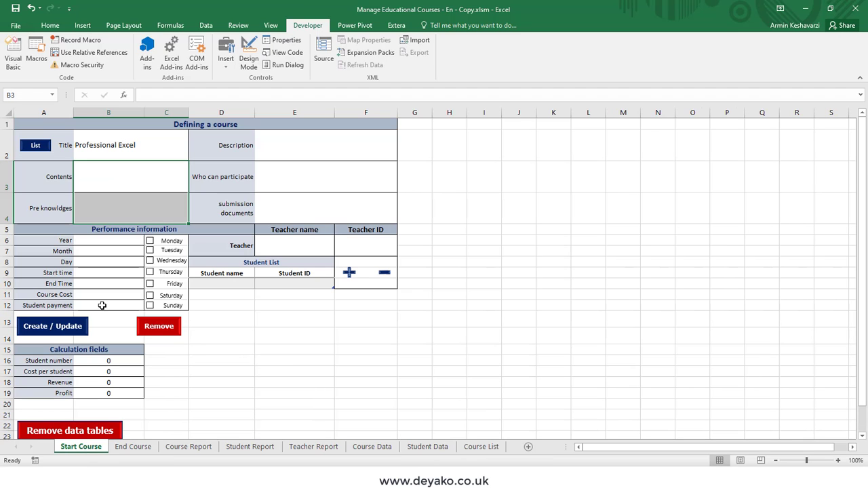
- Load Excel as the title from the course list and enter 'Test 2' as the Description
{"action": "left_click", "coordinate": [47, 149]}
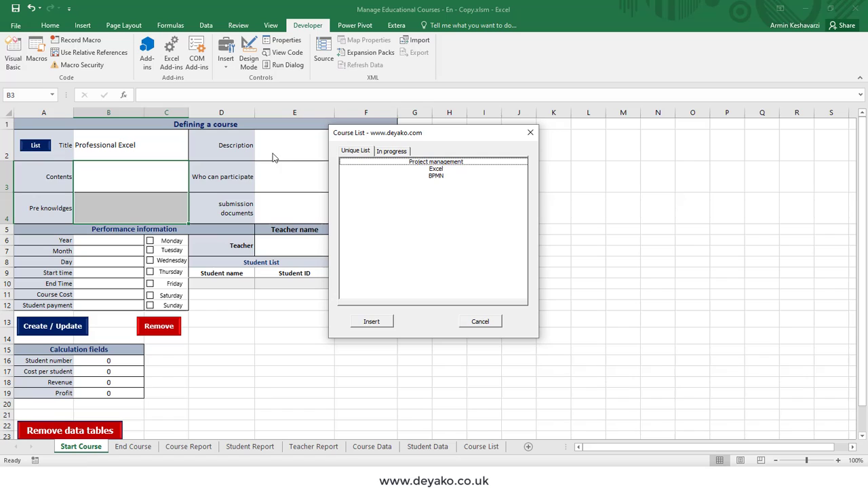
{"action": "double_click", "coordinate": [436, 169]}
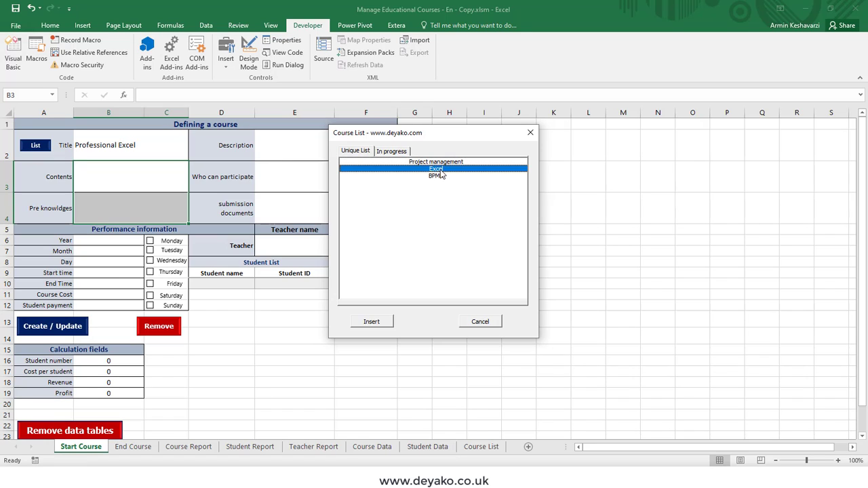
{"action": "left_click", "coordinate": [120, 159]}
{"action": "left_click", "coordinate": [269, 152]}
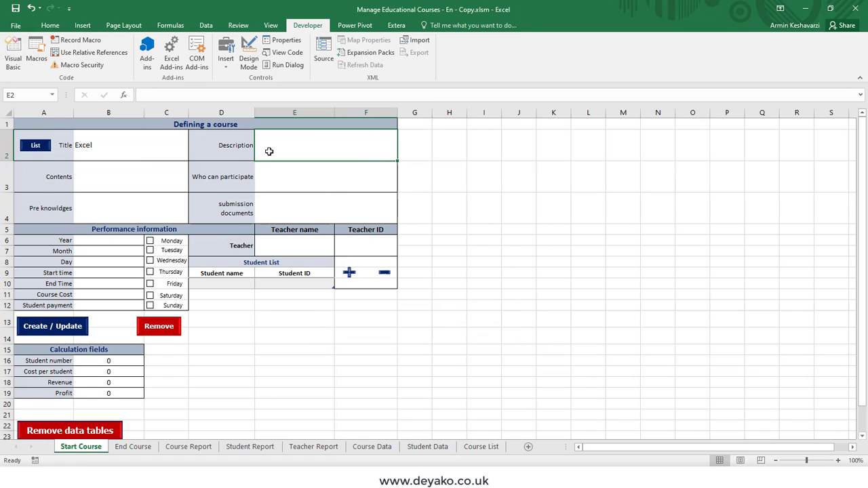
{"action": "type", "text": "Test 2"}
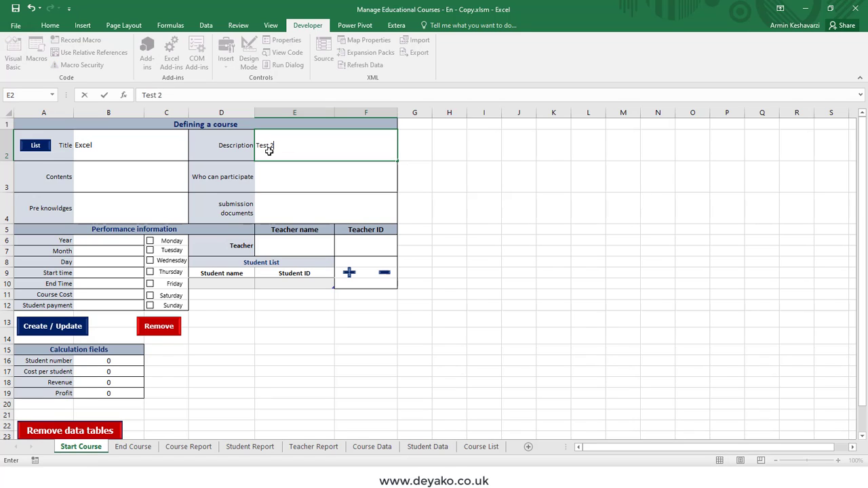
{"action": "key", "text": "Return"}
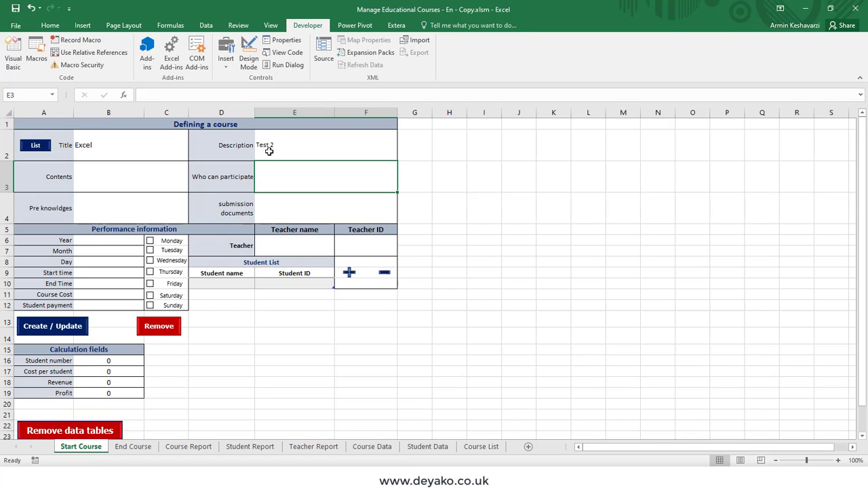
- Copy 'Test 2' into Who can participate, Contents, Pre knowledges and submission documents
{"action": "left_click", "coordinate": [269, 151]}
{"action": "key", "text": "ctrl+c"}
{"action": "left_click", "coordinate": [280, 176]}
{"action": "key", "text": "ctrl+v"}
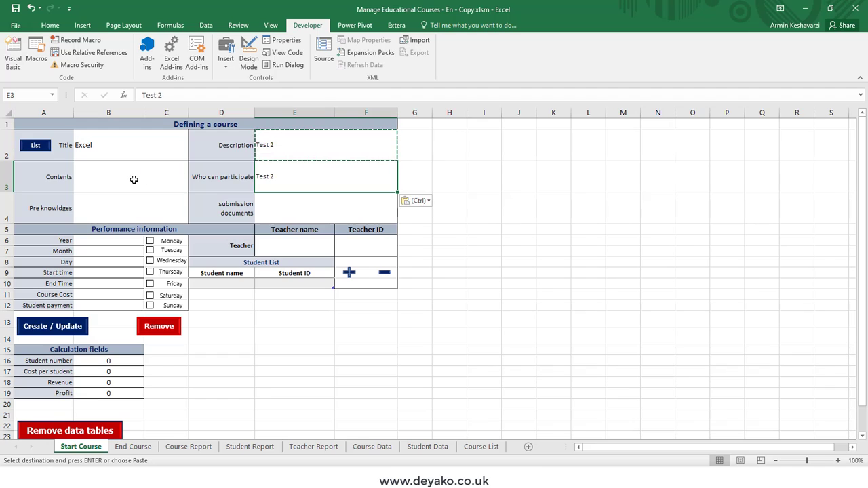
{"action": "left_click", "coordinate": [132, 178]}
{"action": "key", "text": "ctrl+v"}
{"action": "left_click", "coordinate": [152, 211]}
{"action": "key", "text": "ctrl+v"}
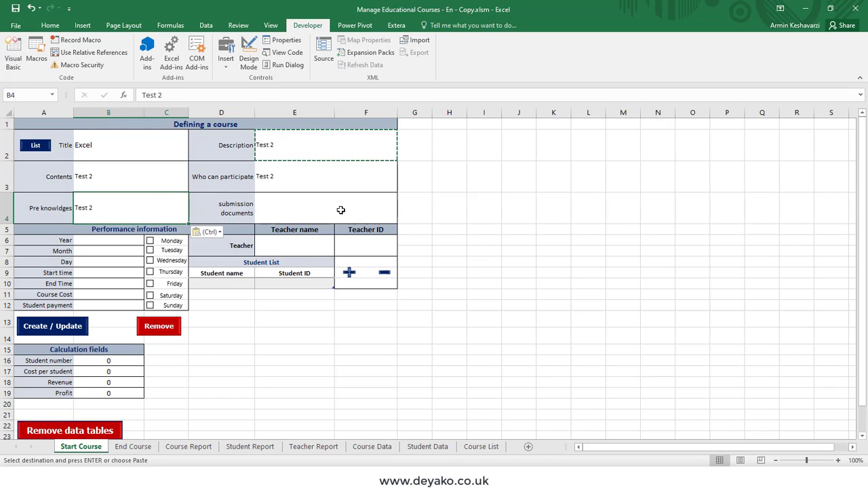
{"action": "left_click", "coordinate": [341, 208]}
{"action": "key", "text": "ctrl+v"}
- Enter year 2021, month 2, day 2 and start time 14:00
{"action": "left_click", "coordinate": [122, 239]}
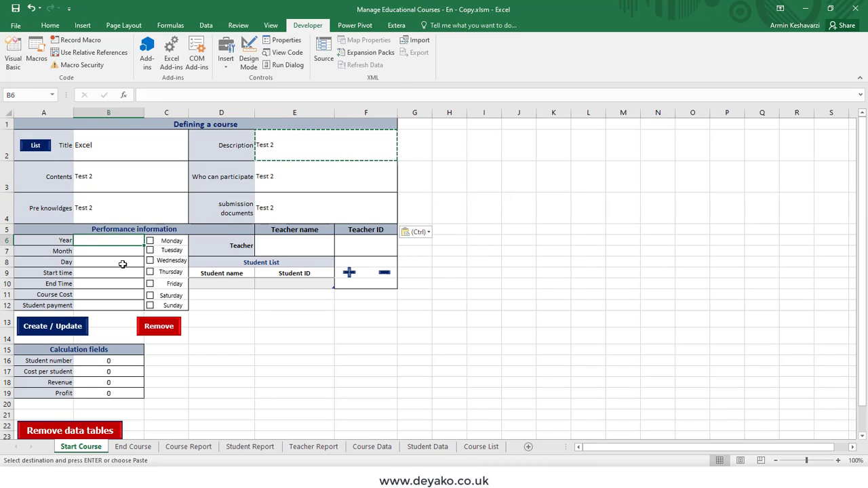
{"action": "type", "text": "2021"}
{"action": "key", "text": "Return"}
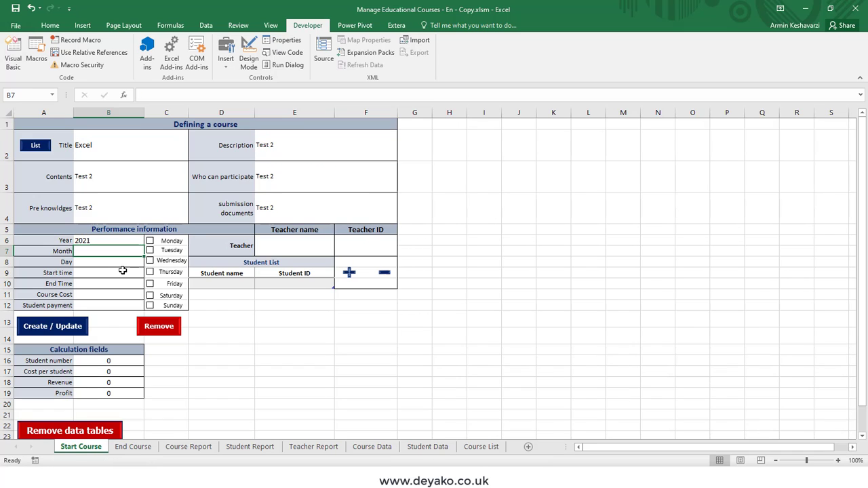
{"action": "type", "text": "2"}
{"action": "key", "text": "Return"}
{"action": "type", "text": "2"}
{"action": "key", "text": "Return"}
{"action": "type", "text": "2:"}
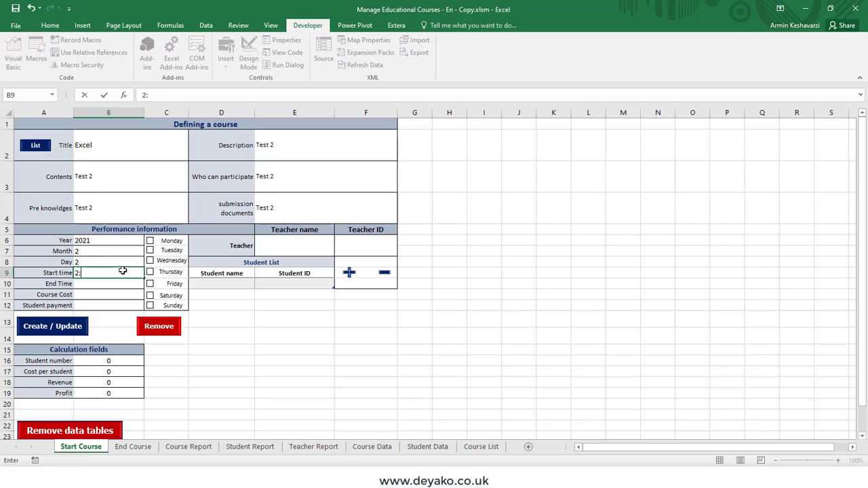
{"action": "key", "text": "Return"}
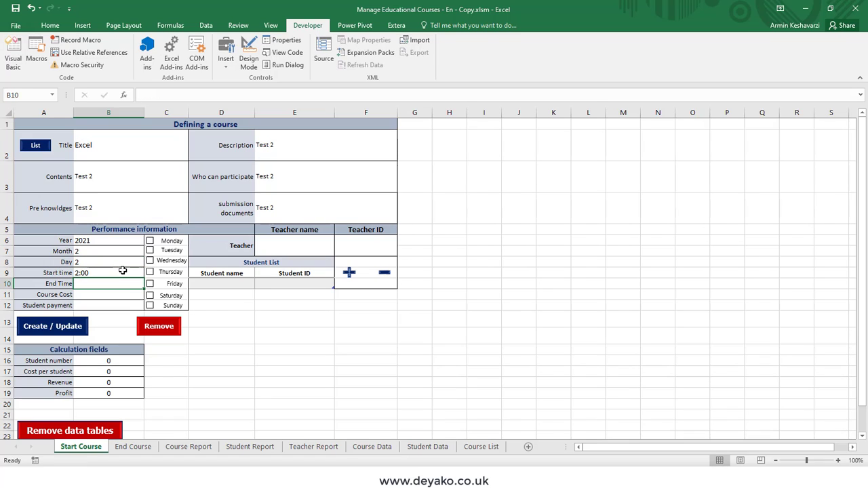
{"action": "left_click", "coordinate": [122, 270]}
{"action": "type", "text": "14:0"}
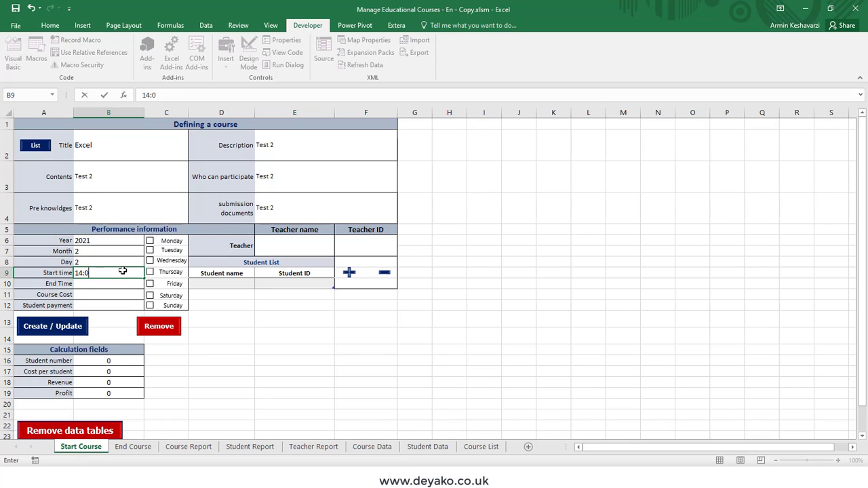
{"action": "type", "text": "0"}
{"action": "key", "text": "Return"}
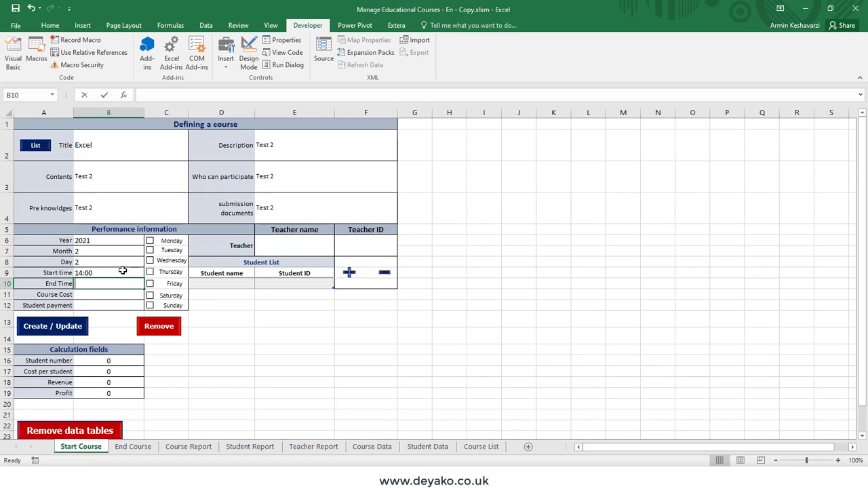
- Enter end time 16:00, course cost 1,000 and student payment 50, and tick Wednesday
{"action": "type", "text": "15"}
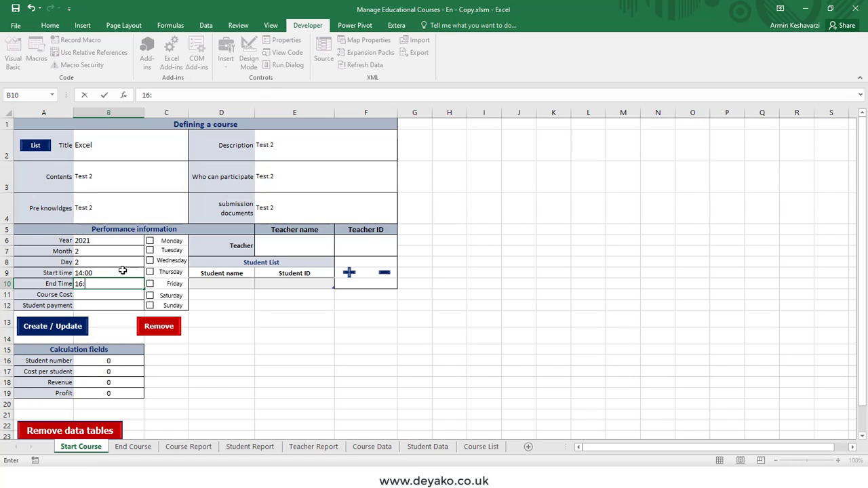
{"action": "type", "text": ":00"}
{"action": "key", "text": "Return"}
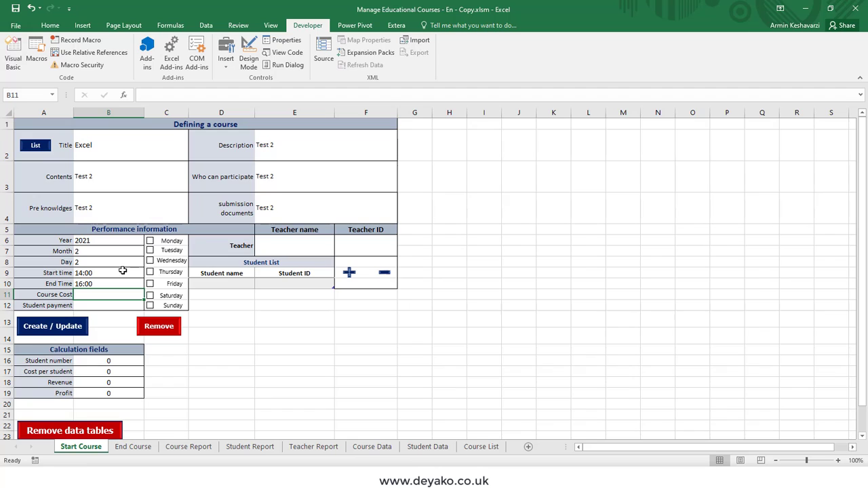
{"action": "type", "text": "1,000"}
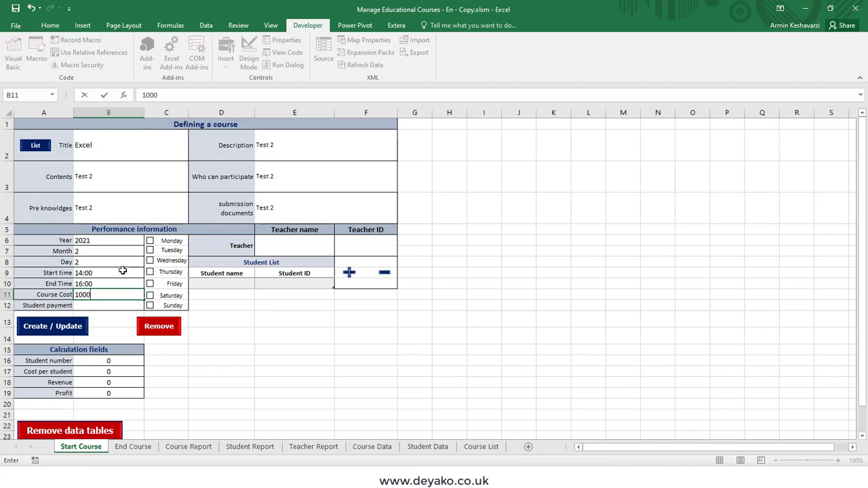
{"action": "key", "text": "Return"}
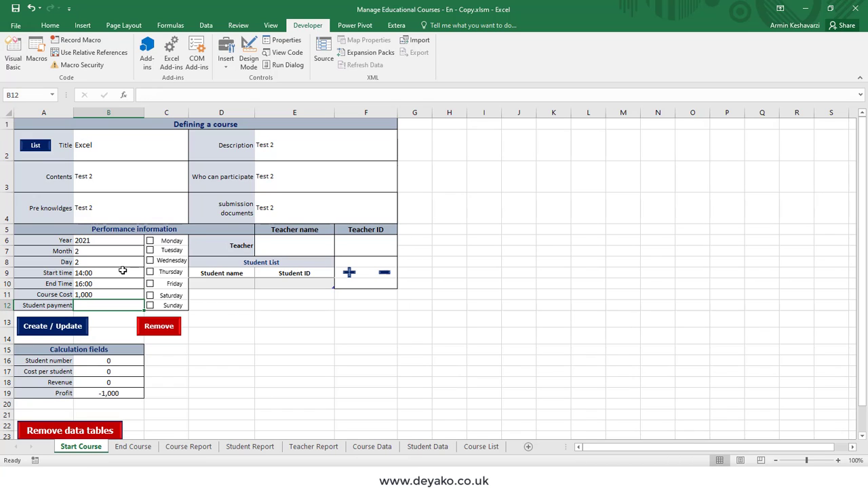
{"action": "type", "text": "50"}
{"action": "key", "text": "Return"}
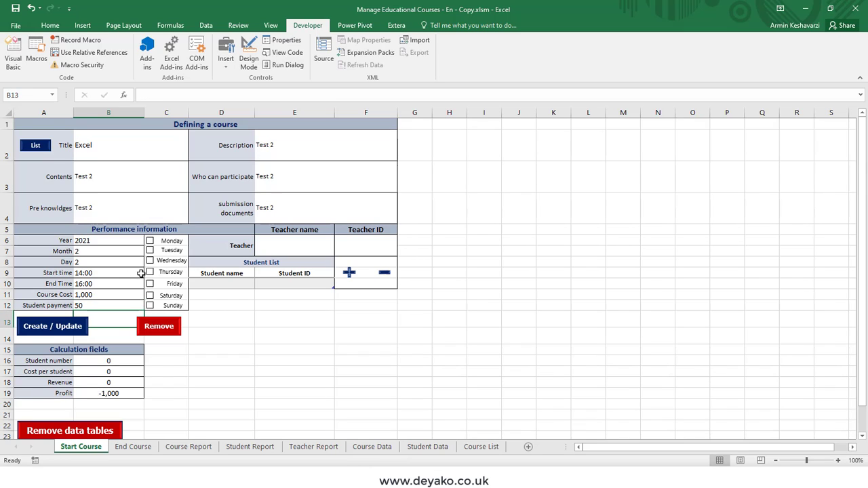
{"action": "left_click", "coordinate": [150, 260]}
- Tick Friday and try creating the course, dismissing the missing teacher ID warning
{"action": "left_click", "coordinate": [150, 283]}
{"action": "left_click", "coordinate": [65, 326]}
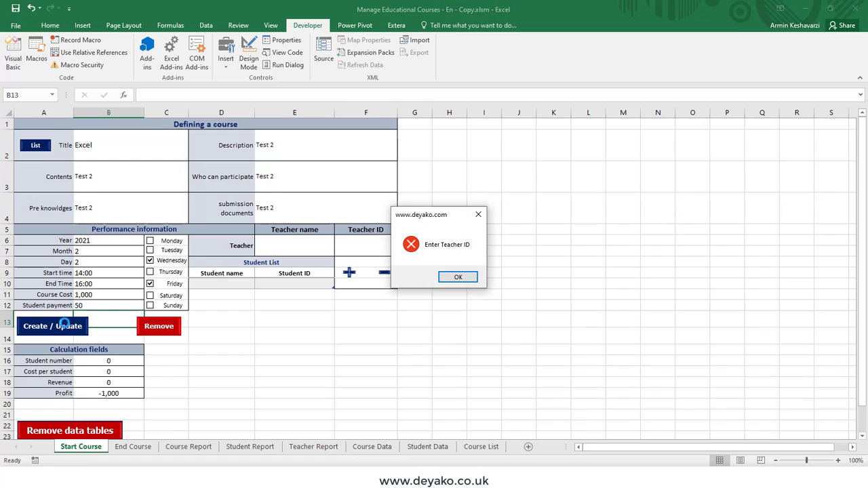
{"action": "left_click", "coordinate": [458, 276]}
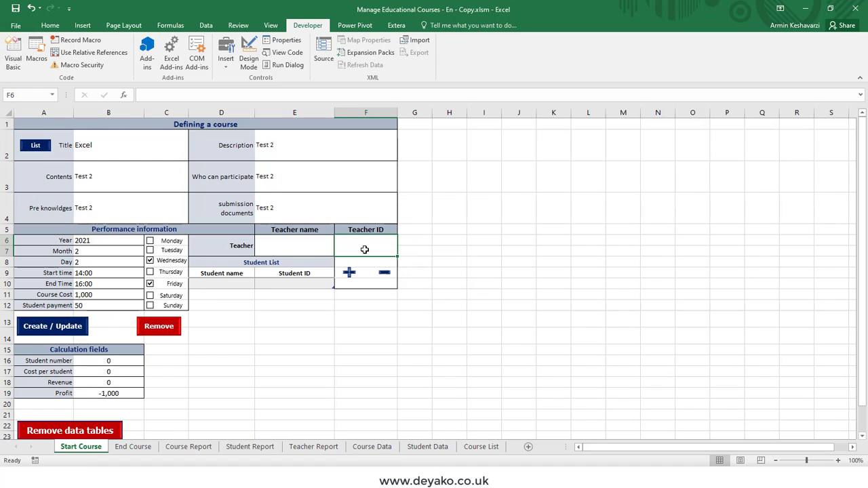
- Enter the teacher's name in E6 and the teacher ID in F6
{"action": "key", "text": "Left"}
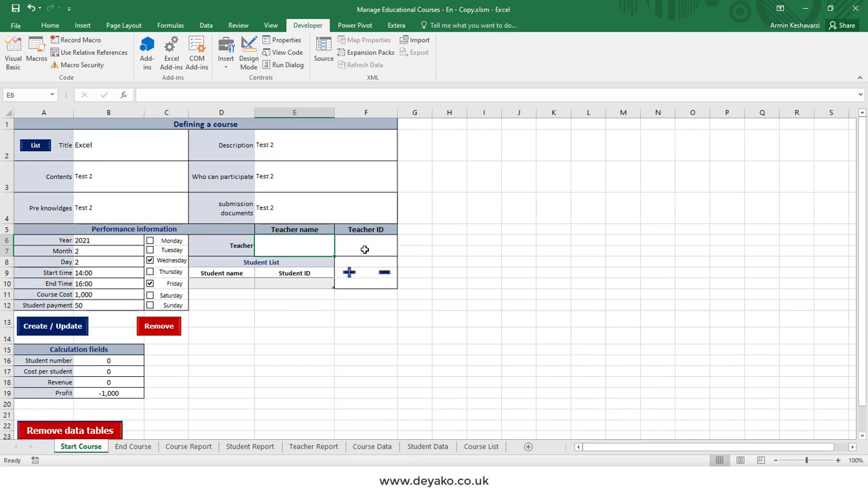
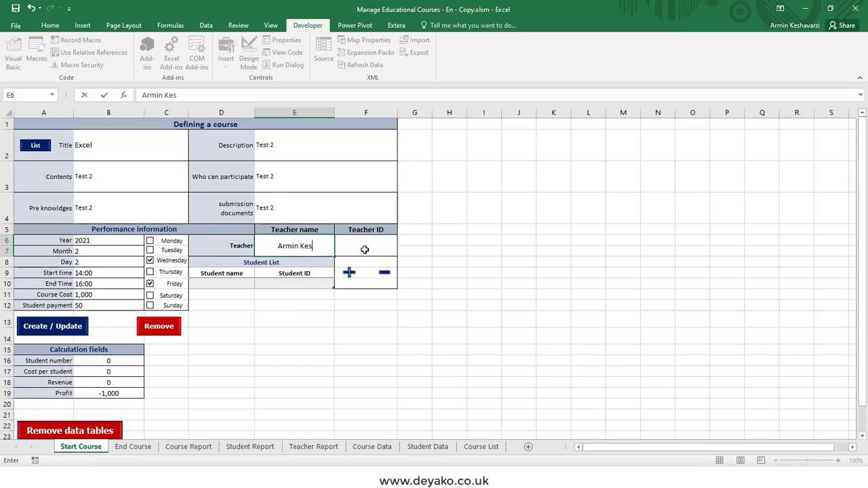
{"action": "key", "text": "Return"}
{"action": "key", "text": "Up"}
{"action": "key", "text": "Right"}
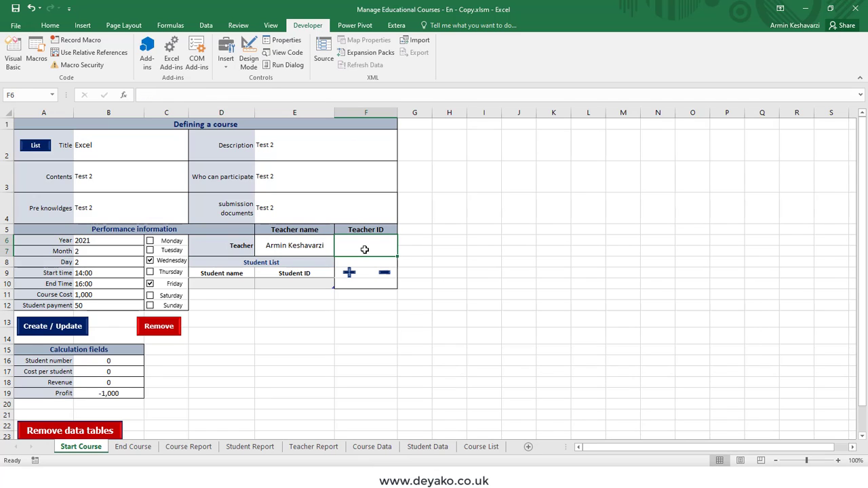
{"action": "type", "text": "0123."}
{"action": "key", "text": "Return"}
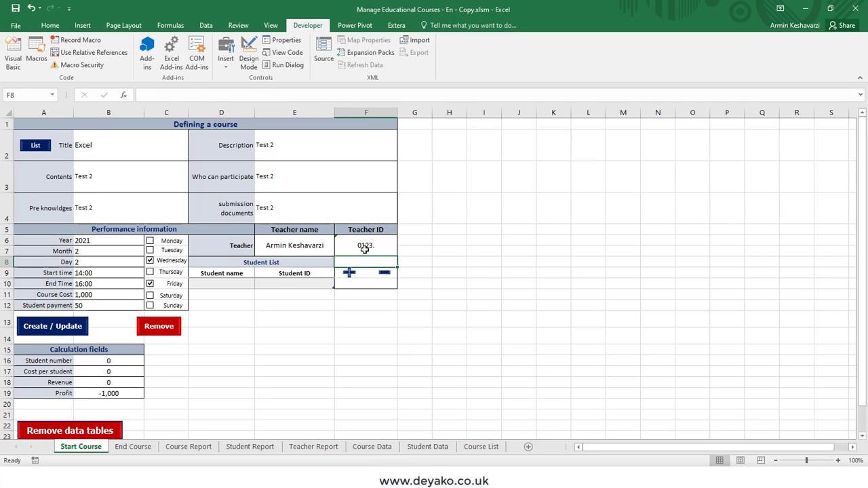
{"action": "key", "text": "Up"}
{"action": "type", "text": "0123"}
{"action": "key", "text": "Return"}
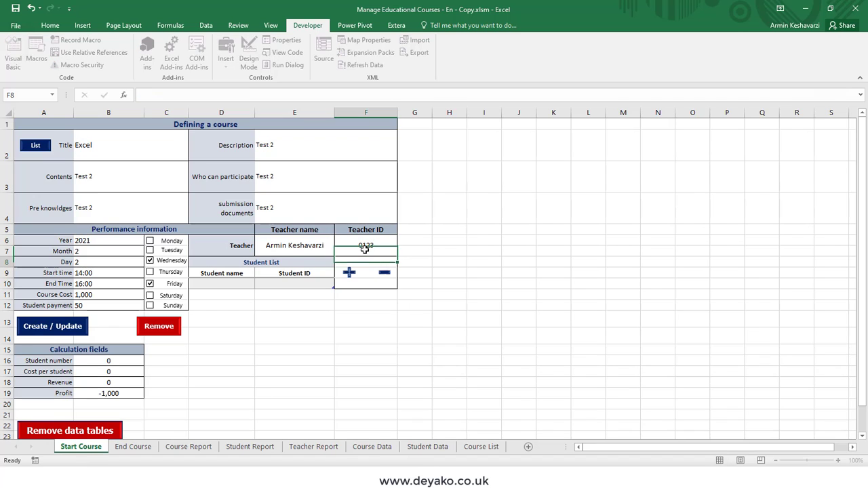
- Save the Excel course as a new record and check its row on Course List
{"action": "left_click", "coordinate": [60, 326]}
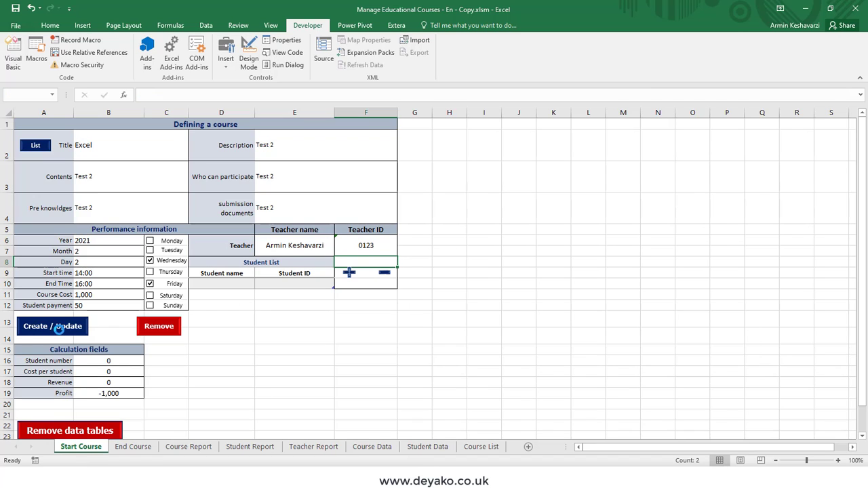
{"action": "left_click", "coordinate": [450, 276]}
{"action": "left_click", "coordinate": [414, 371]}
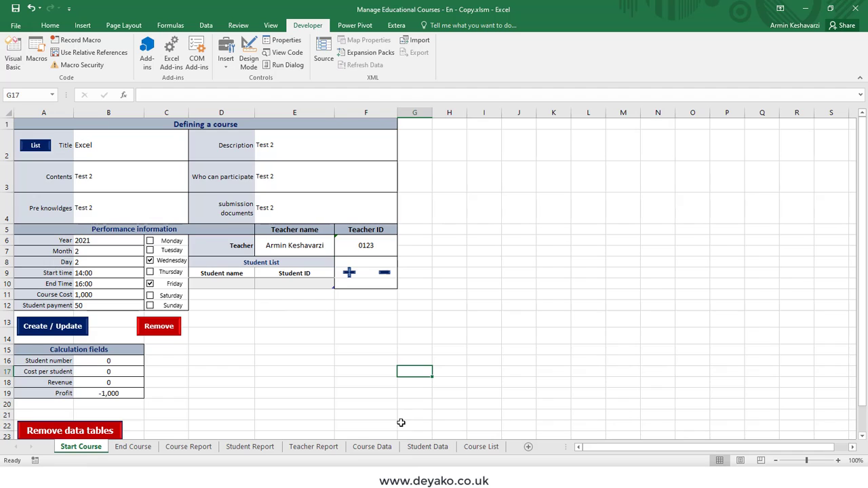
{"action": "left_click", "coordinate": [481, 447]}
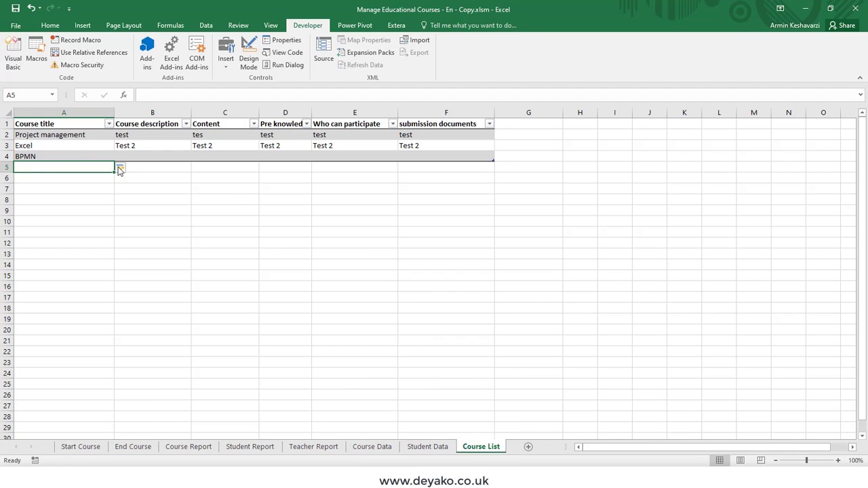
{"action": "left_click_drag", "start_coordinate": [124, 147], "coordinate": [420, 143]}
{"action": "left_click", "coordinate": [61, 144]}
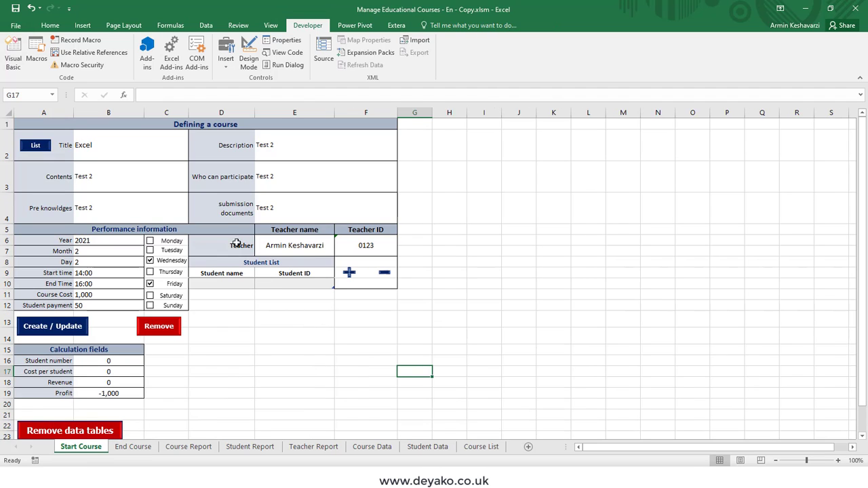
- Reload the in-progress 2021/3/1 Project management course, cancel its removal, and view Course Report
{"action": "left_click", "coordinate": [43, 150]}
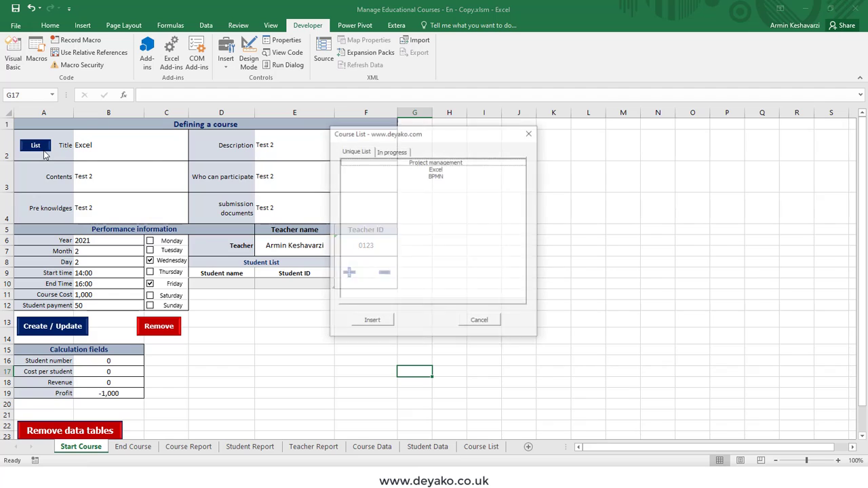
{"action": "left_click", "coordinate": [393, 152]}
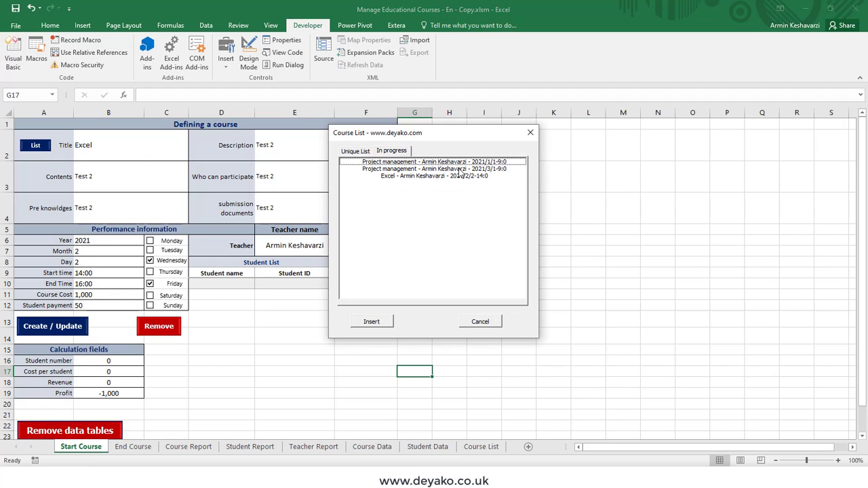
{"action": "double_click", "coordinate": [459, 168]}
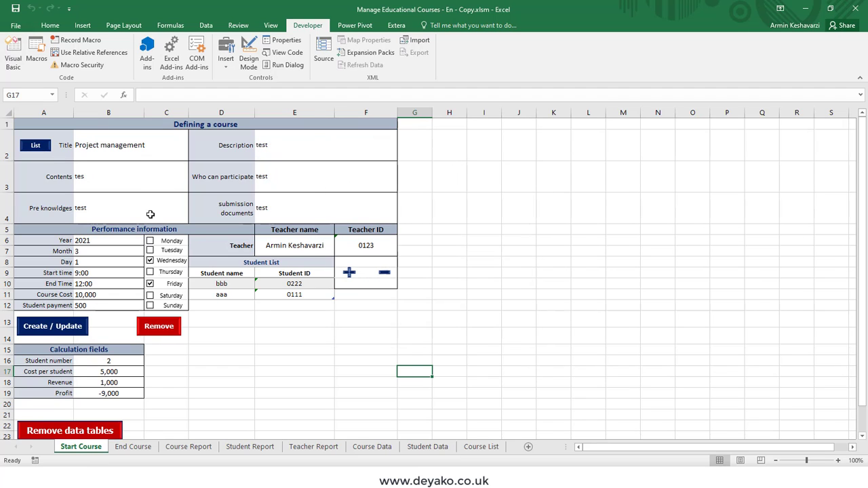
{"action": "left_click", "coordinate": [170, 323]}
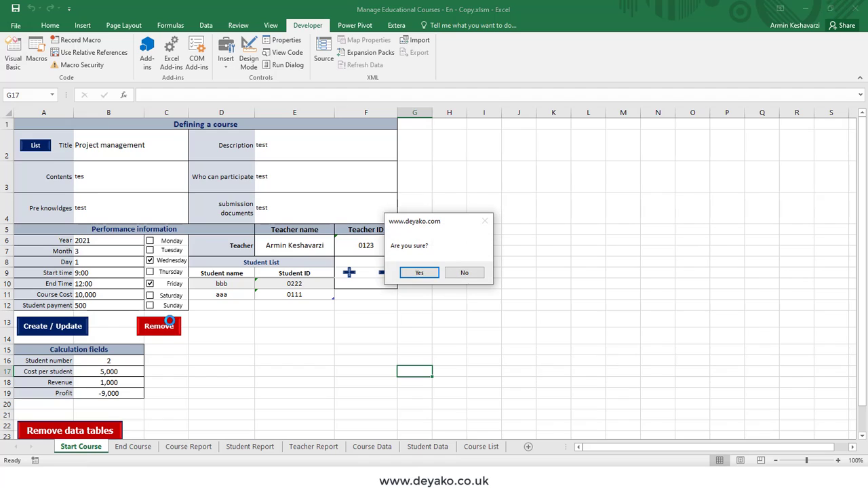
{"action": "left_click", "coordinate": [465, 273]}
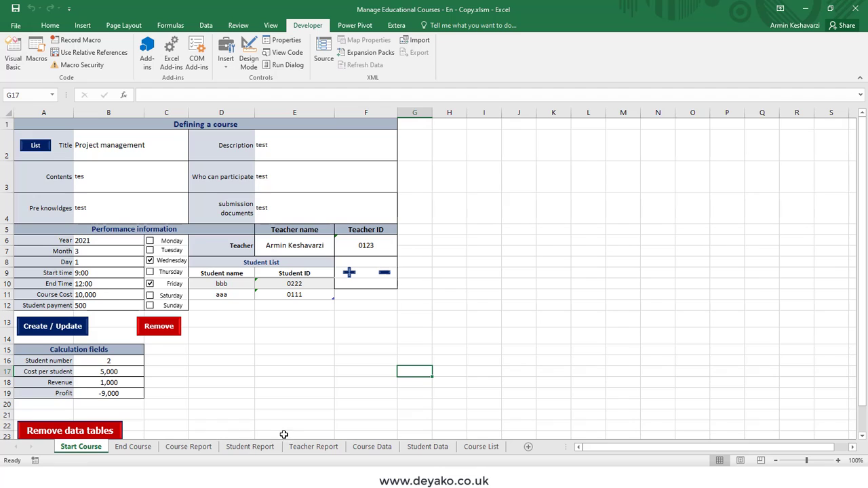
{"action": "left_click", "coordinate": [194, 446]}
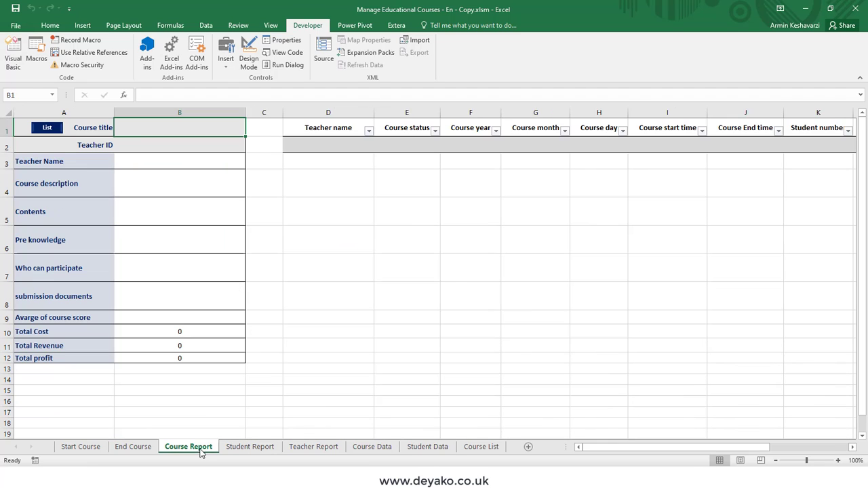
- Browse Course Data, Course List, Student Data, Teacher Report and Student Report, then open End Course
{"action": "left_click", "coordinate": [366, 448]}
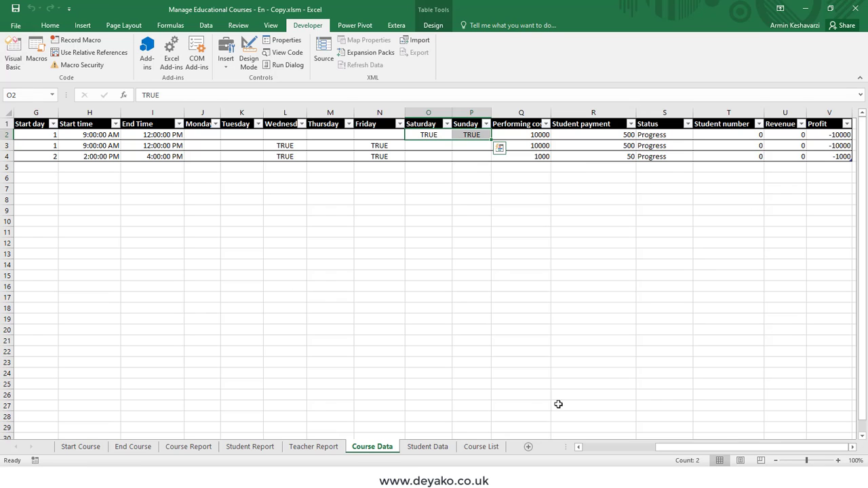
{"action": "left_click_drag", "start_coordinate": [657, 447], "coordinate": [600, 447]}
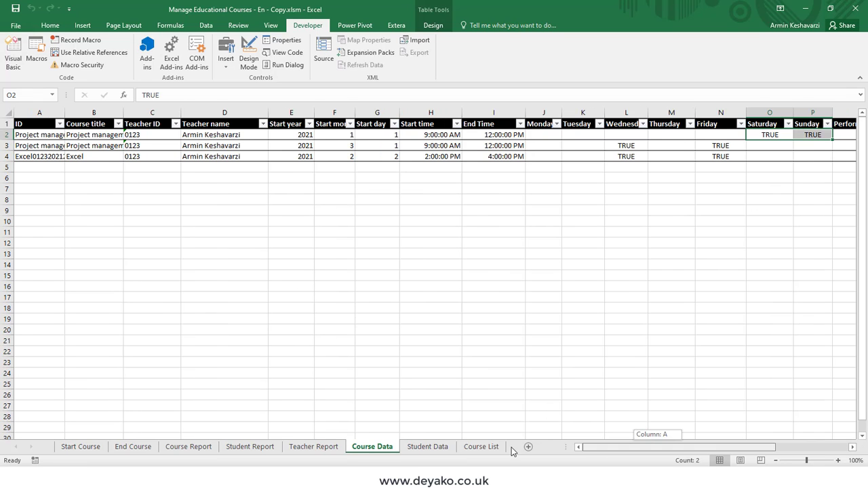
{"action": "left_click", "coordinate": [88, 145]}
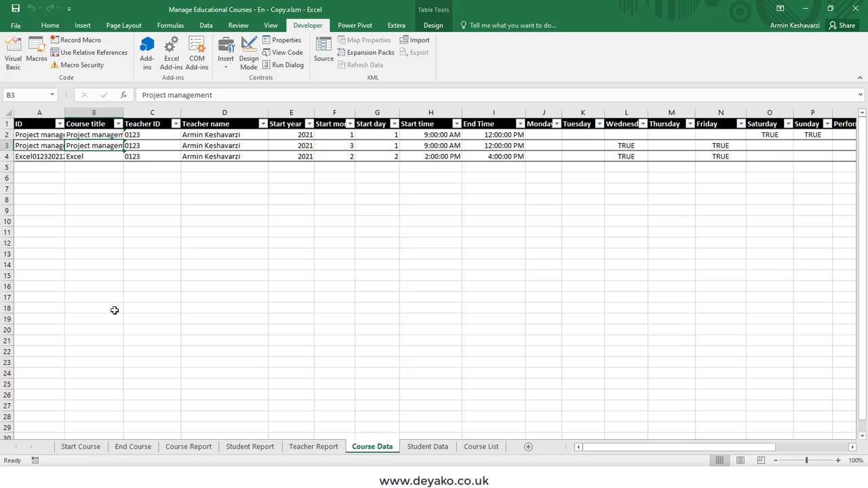
{"action": "left_click", "coordinate": [80, 447]}
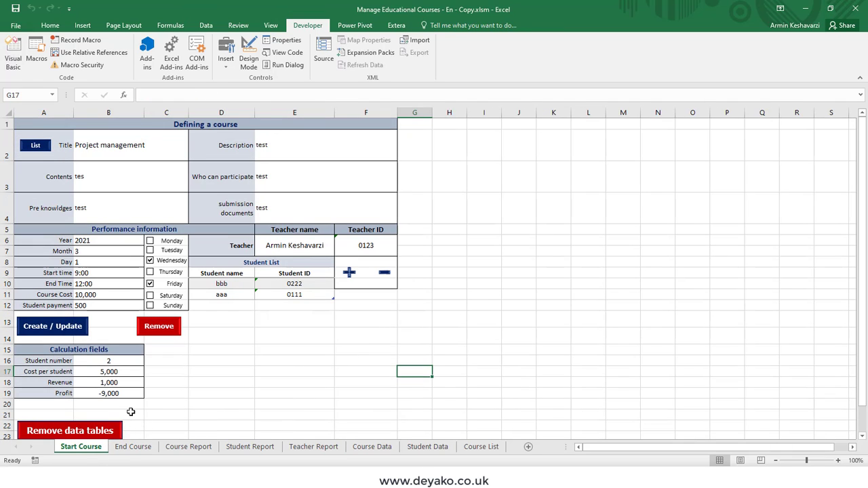
{"action": "scroll", "coordinate": [131, 413], "scroll_direction": "down", "scroll_amount": 1}
{"action": "scroll", "coordinate": [84, 372], "scroll_direction": "up", "scroll_amount": 1}
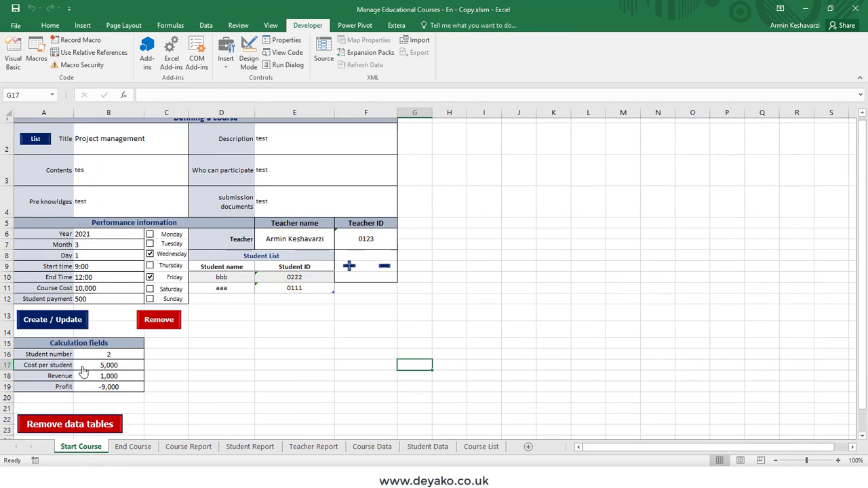
{"action": "left_click", "coordinate": [481, 447]}
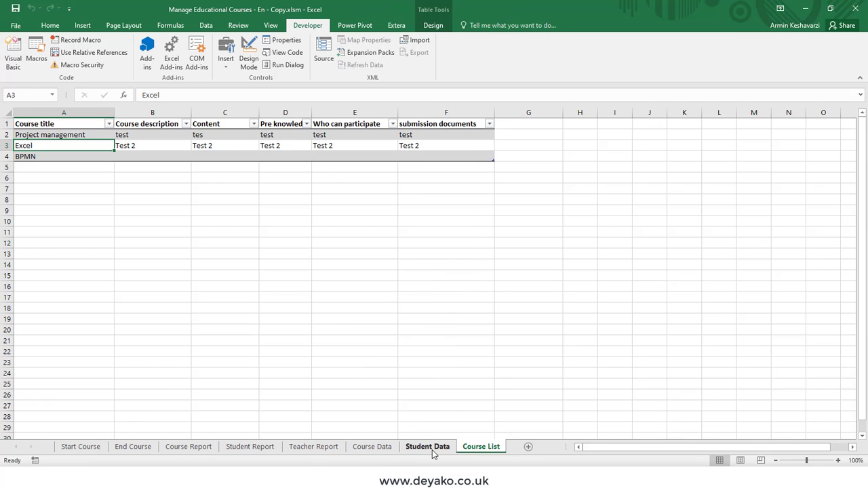
{"action": "left_click", "coordinate": [428, 447]}
{"action": "left_click", "coordinate": [371, 446]}
{"action": "left_click", "coordinate": [313, 447]}
{"action": "left_click", "coordinate": [250, 447]}
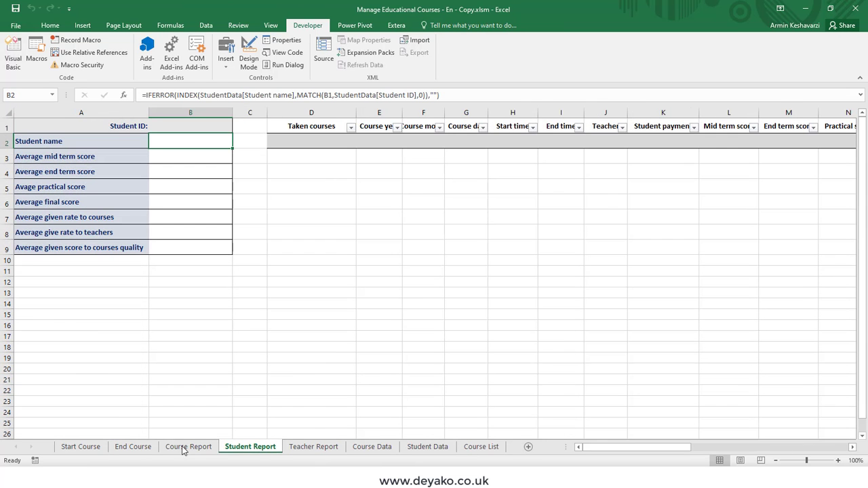
{"action": "left_click", "coordinate": [85, 447]}
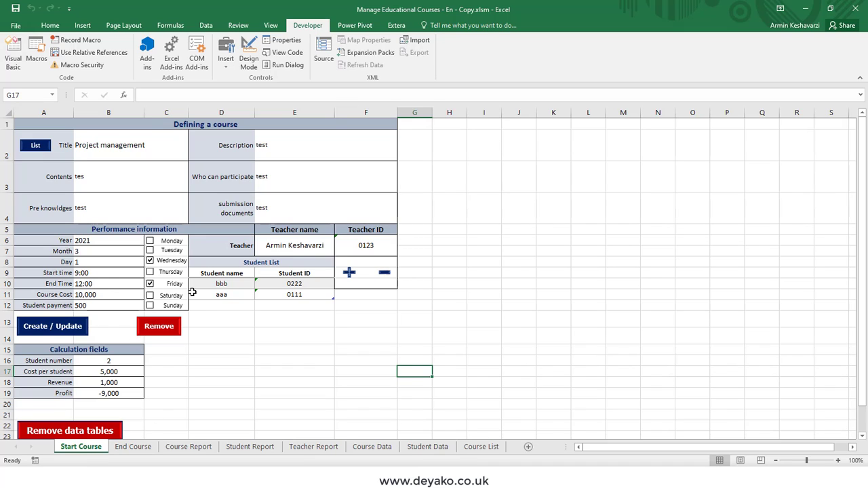
{"action": "left_click", "coordinate": [139, 446]}
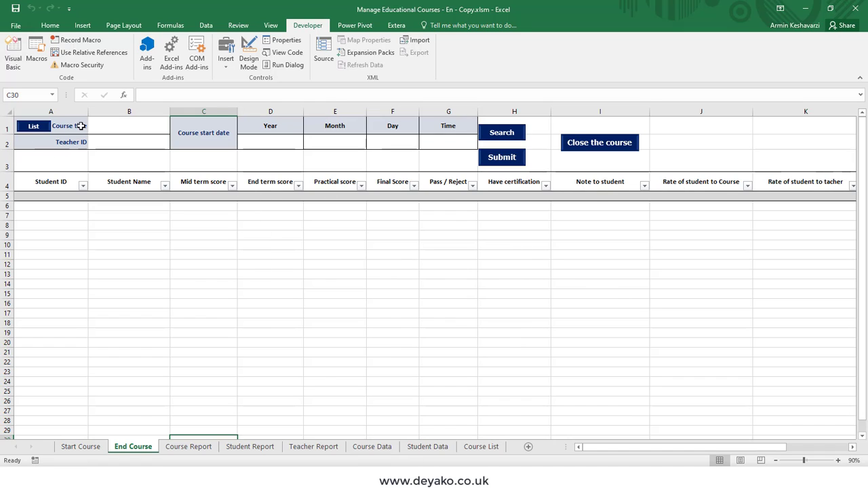
- Load the 2021/1/1 Project management course onto End Course from the course list
{"action": "left_click", "coordinate": [116, 123]}
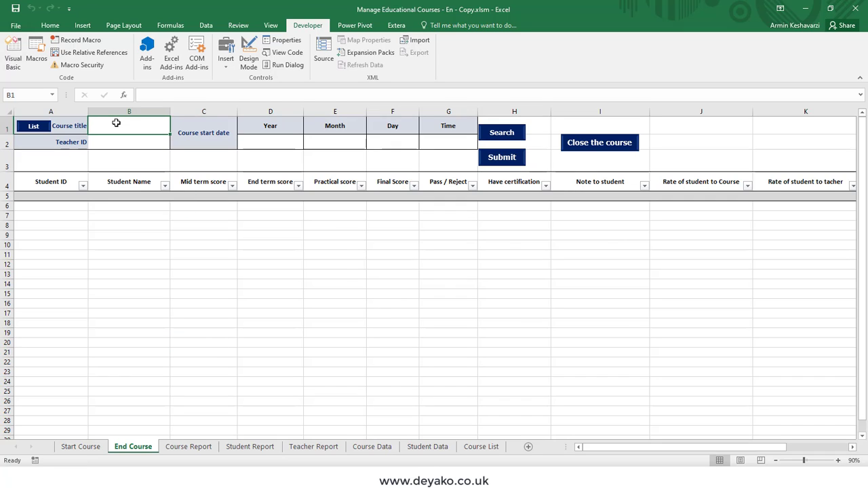
{"action": "key", "text": "Down"}
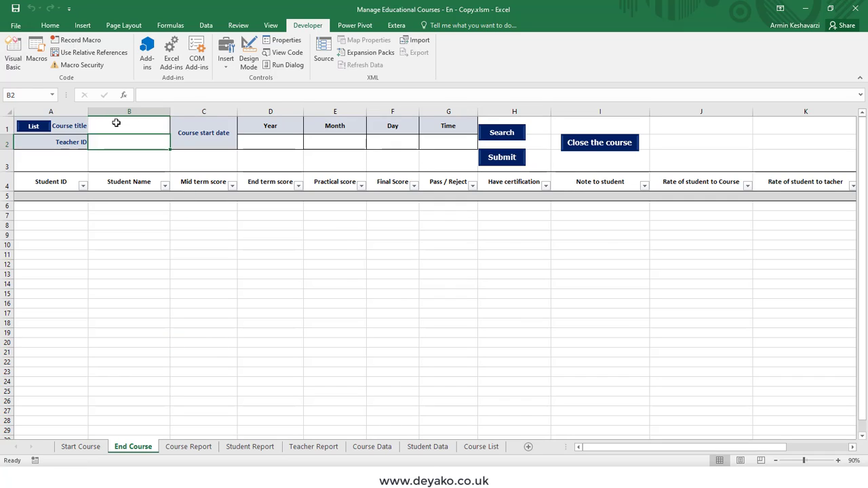
{"action": "key", "text": "Right"}
{"action": "key", "text": "Right"}
{"action": "key", "text": "Right"}
{"action": "key", "text": "Right"}
{"action": "key", "text": "Right"}
{"action": "key", "text": "Right"}
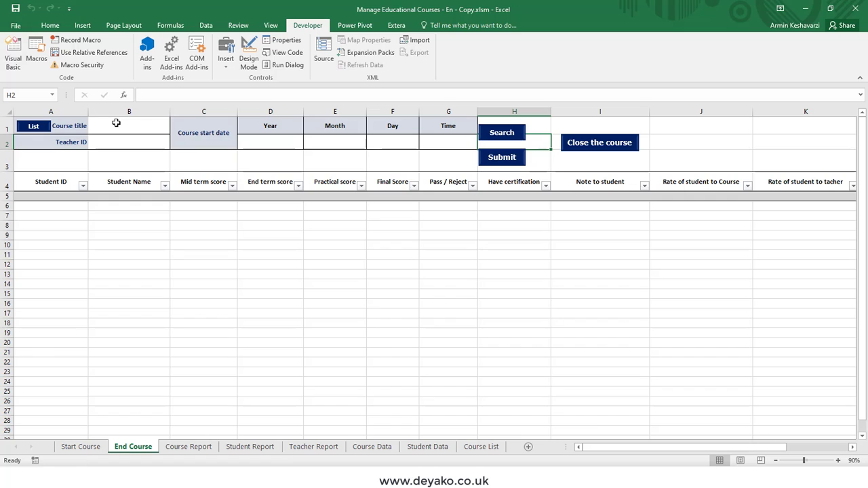
{"action": "key", "text": "End"}
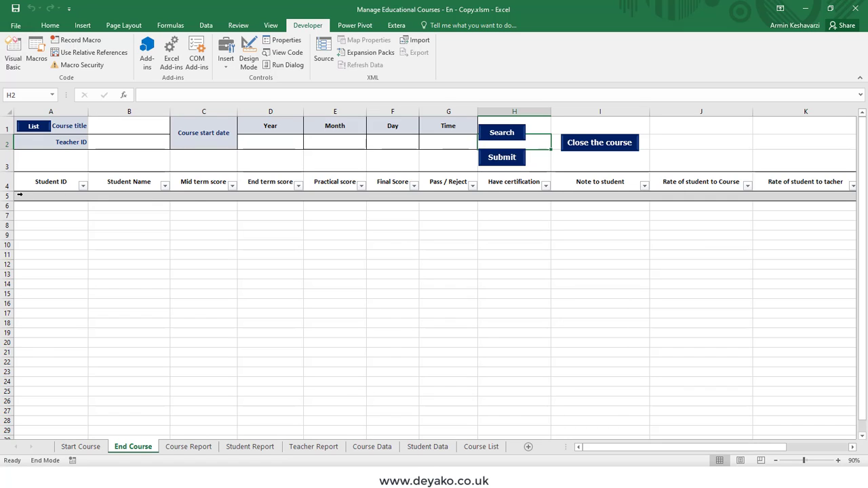
{"action": "left_click", "coordinate": [36, 125]}
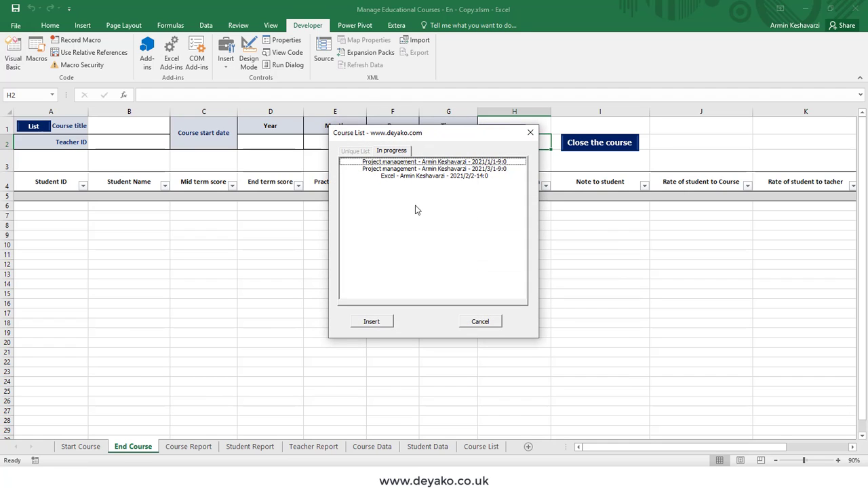
{"action": "left_click", "coordinate": [422, 163]}
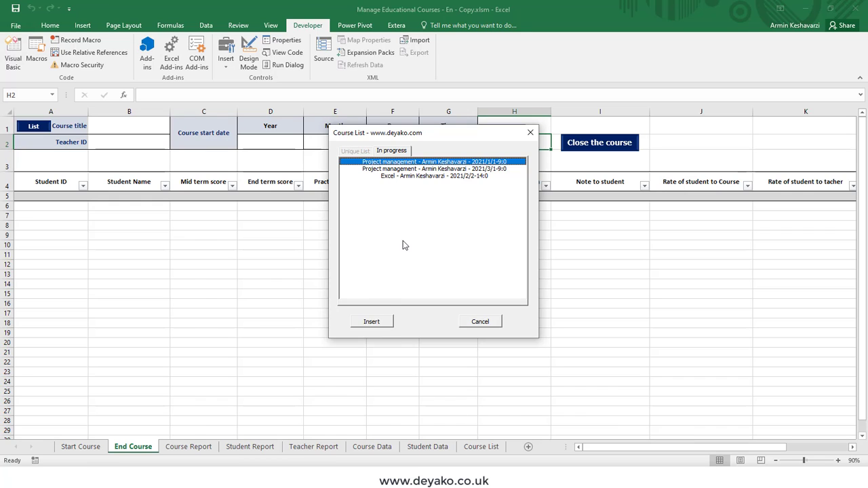
{"action": "left_click", "coordinate": [379, 322]}
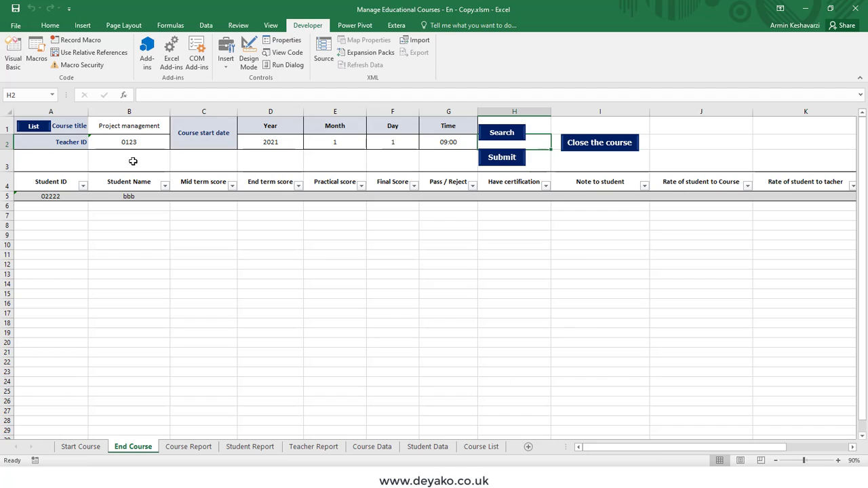
- Reload the 2021/3/1 Project management course instead, showing its two enrolled students
{"action": "left_click", "coordinate": [121, 197]}
{"action": "left_click", "coordinate": [73, 197]}
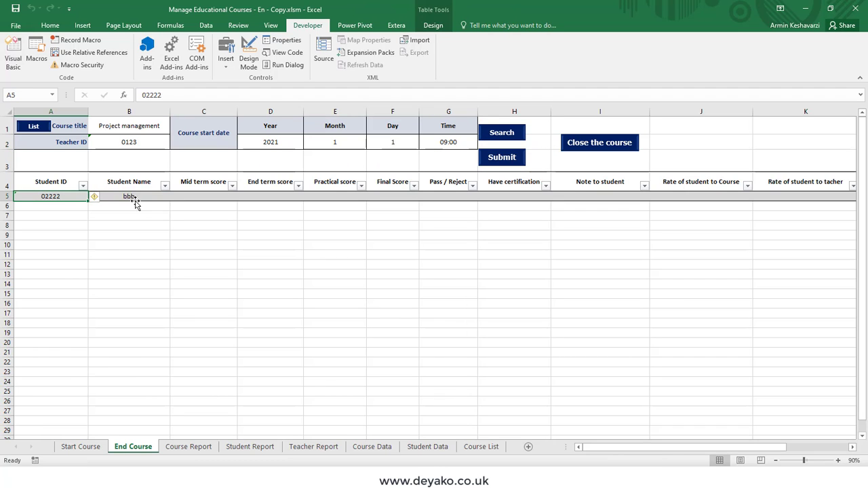
{"action": "key", "text": "ctrl+a"}
{"action": "key", "text": "ctrl+a"}
{"action": "left_click", "coordinate": [37, 128]}
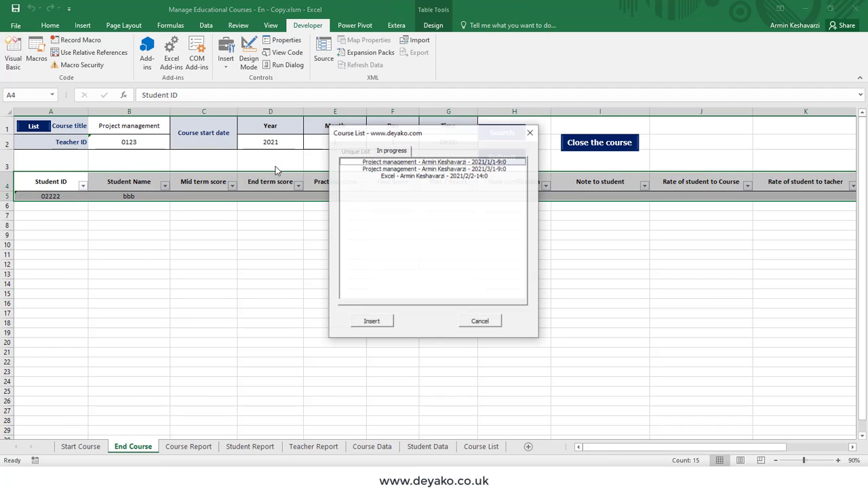
{"action": "double_click", "coordinate": [434, 168]}
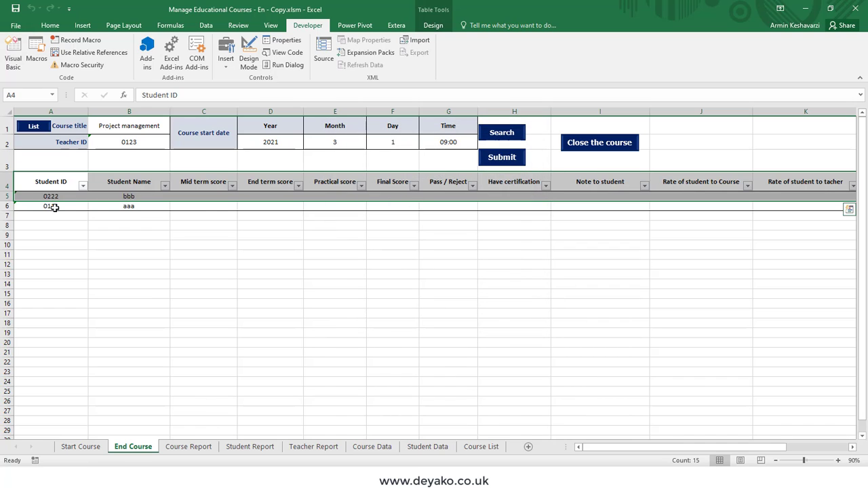
{"action": "left_click", "coordinate": [54, 206]}
{"action": "left_click", "coordinate": [202, 198]}
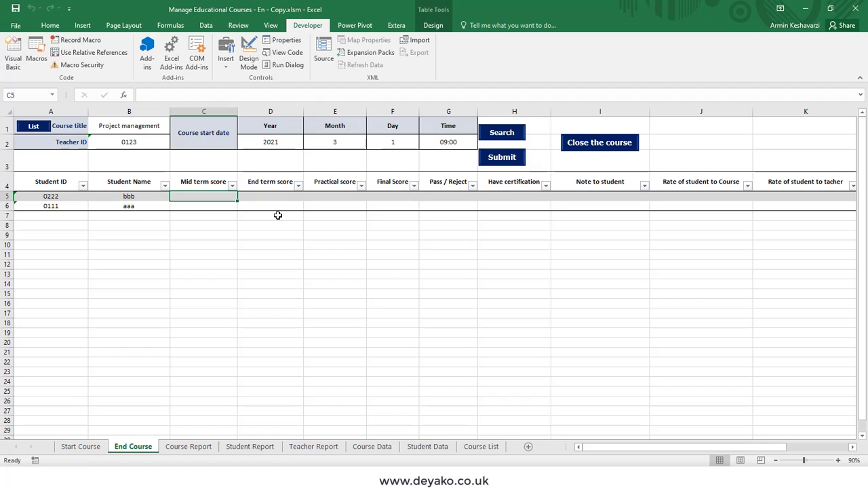
- Enter mid term scores 60 and 50, and copy them into the End term, Practical and Final columns
{"action": "type", "text": "2"}
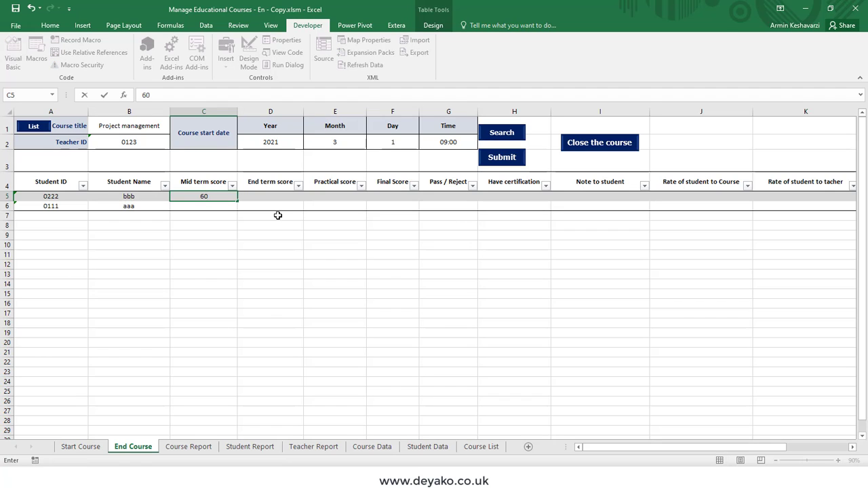
{"action": "key", "text": "Return"}
{"action": "type", "text": "50"}
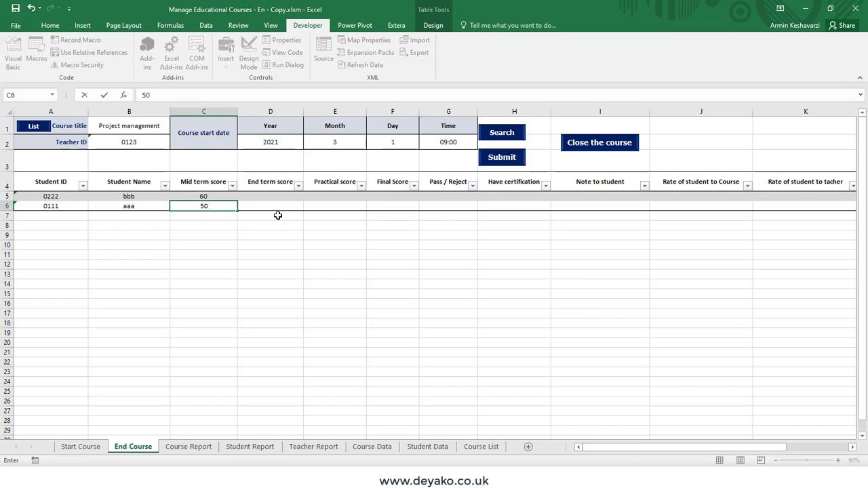
{"action": "left_click_drag", "start_coordinate": [228, 196], "coordinate": [395, 206]}
{"action": "key", "text": "ctrl+c"}
{"action": "key", "text": "ctrl+v"}
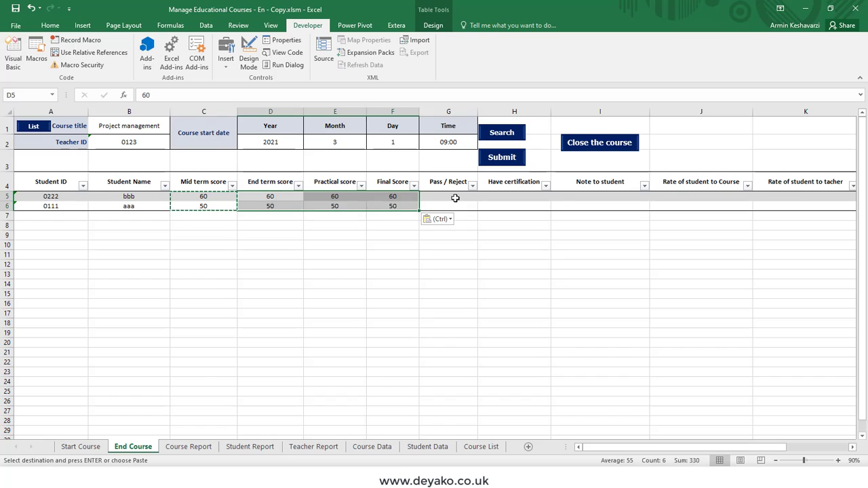
- Mark the first student Pass with certification Yes, and the second Reject with No
{"action": "left_click", "coordinate": [455, 197]}
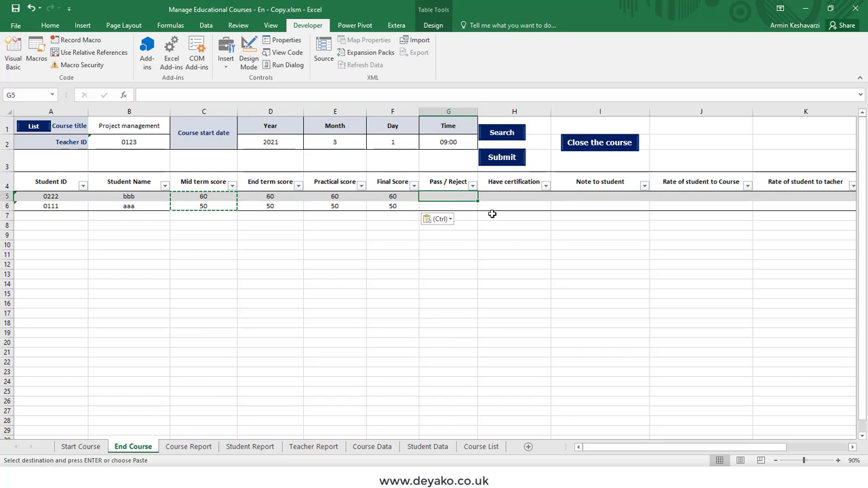
{"action": "type", "text": "Pa"}
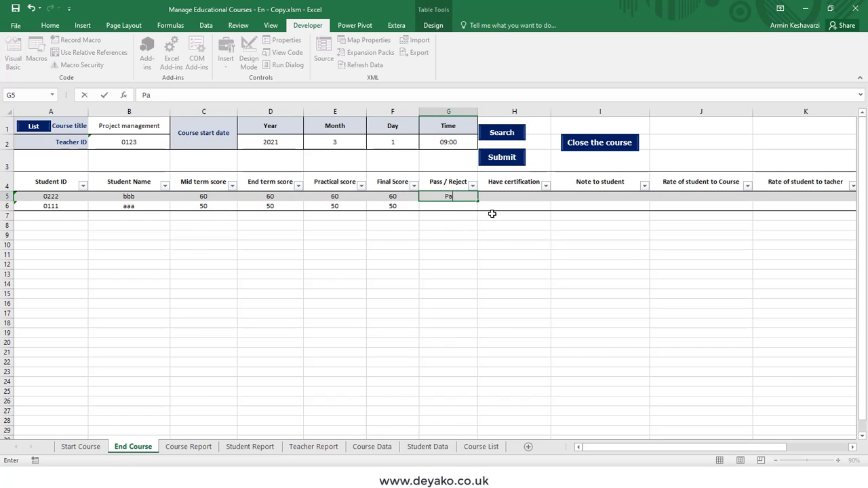
{"action": "type", "text": "ss"}
{"action": "key", "text": "Return"}
{"action": "type", "text": "Reject"}
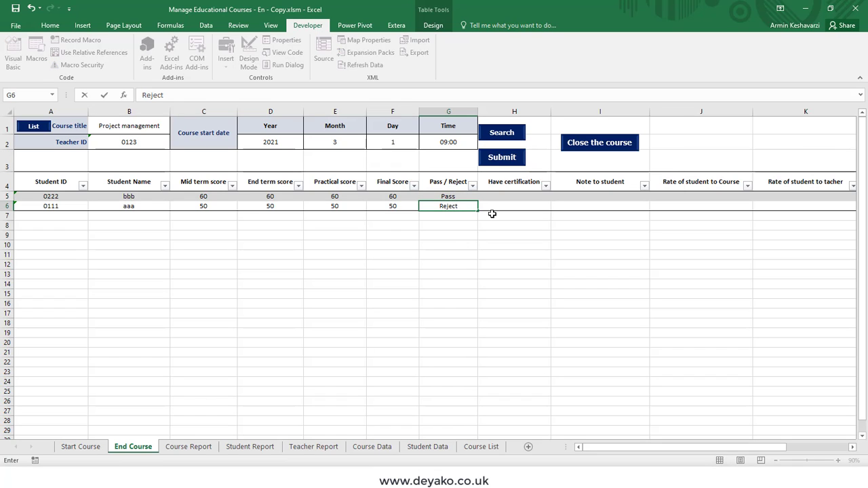
{"action": "key", "text": "Tab"}
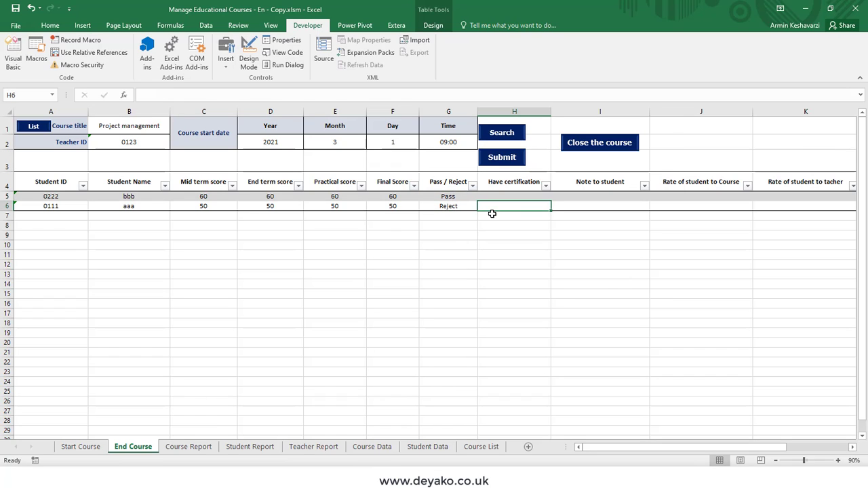
{"action": "key", "text": "Up"}
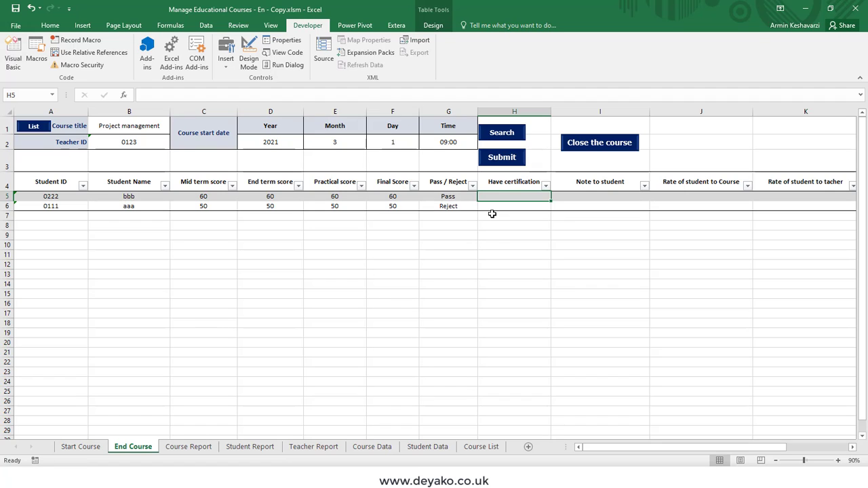
{"action": "type", "text": "Yes"}
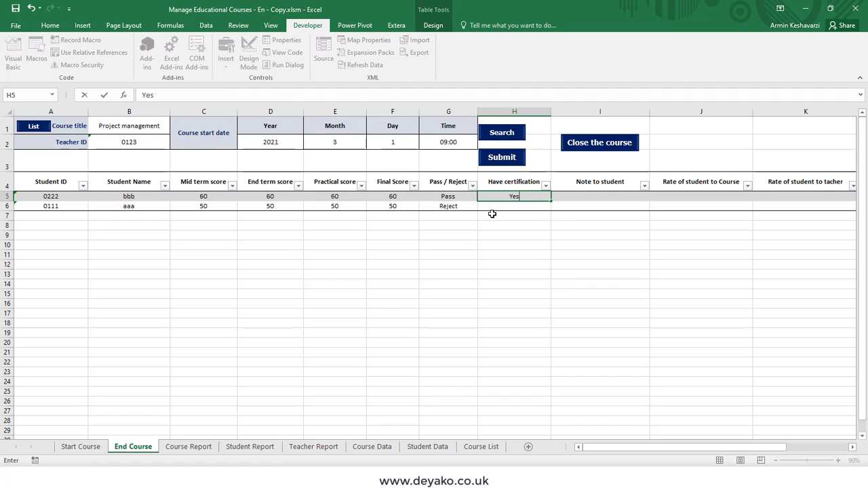
{"action": "key", "text": "Return"}
{"action": "type", "text": "No"}
{"action": "key", "text": "Tab"}
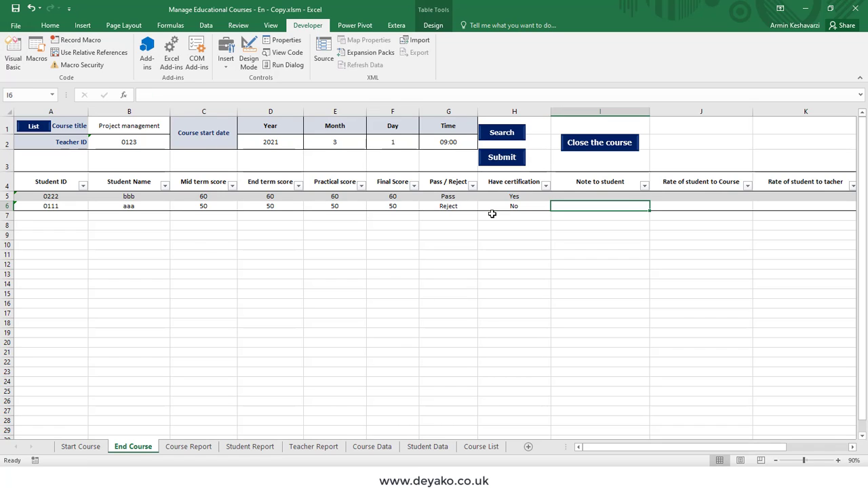
- Enter 'test' as the note to student for both students
{"action": "key", "text": "Up"}
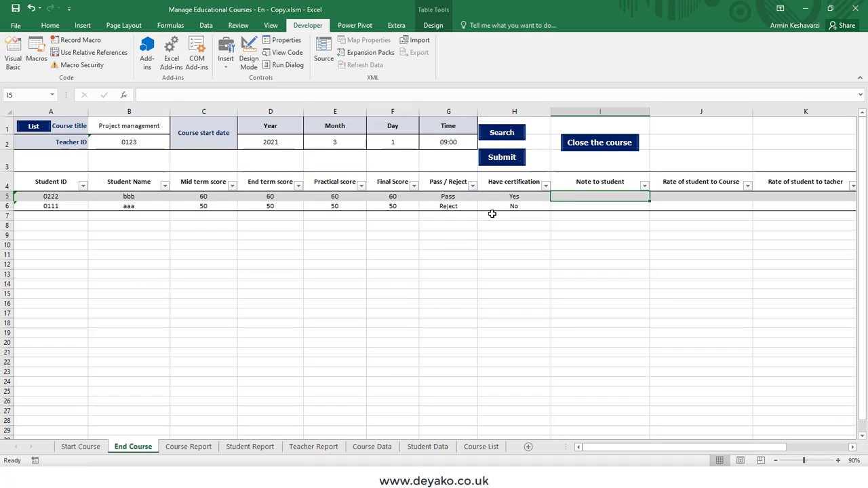
{"action": "type", "text": "test"}
{"action": "key", "text": "Return"}
{"action": "type", "text": "test"}
{"action": "left_click", "coordinate": [699, 182]}
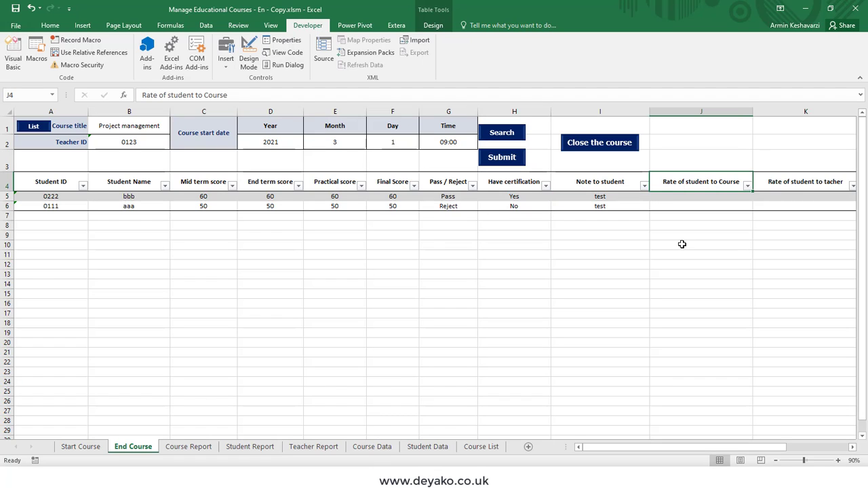
- Give course ratings of 70 and 20, correcting the first from 60
{"action": "left_click", "coordinate": [696, 200]}
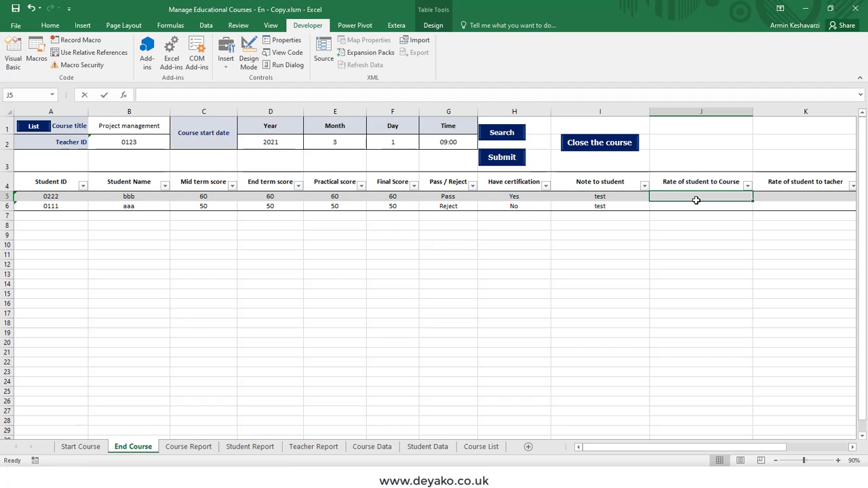
{"action": "type", "text": "60"}
{"action": "key", "text": "Return"}
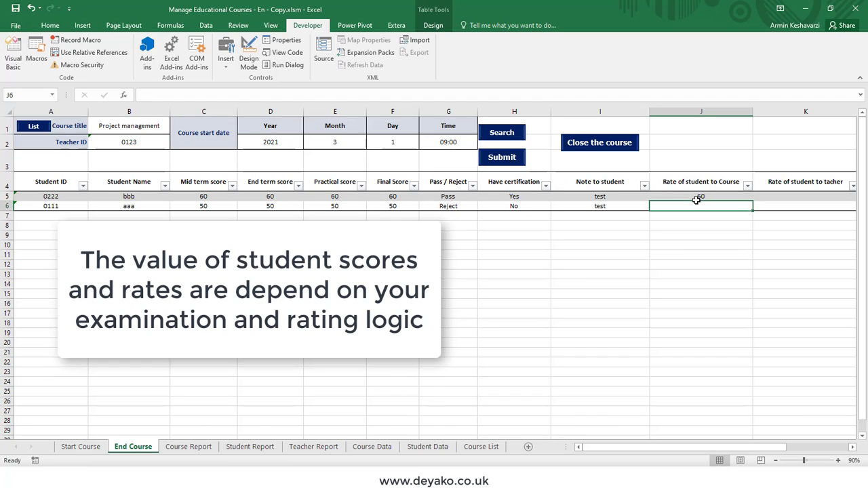
{"action": "left_click", "coordinate": [696, 198]}
{"action": "type", "text": "70"}
{"action": "key", "text": "Return"}
{"action": "type", "text": "2"}
{"action": "key", "text": "Right"}
{"action": "key", "text": "Right"}
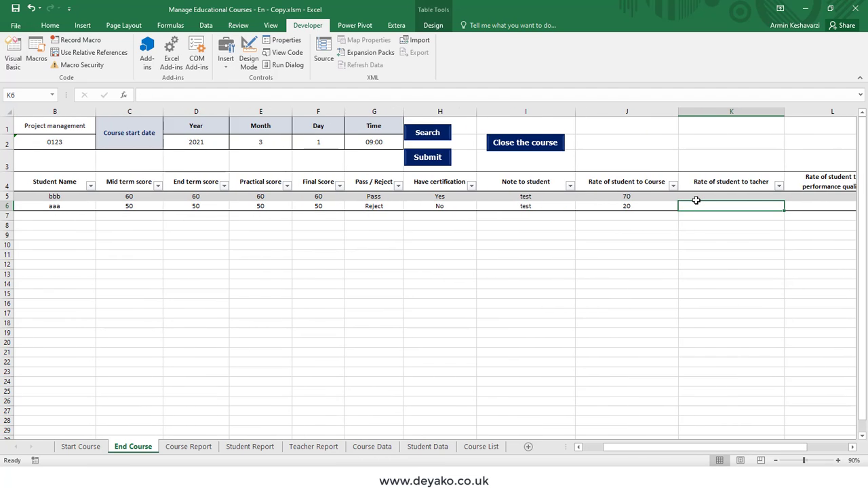
- Rate the teacher 90 for both students and performance quality 70 and 90
{"action": "key", "text": "Up"}
{"action": "key", "text": "Left"}
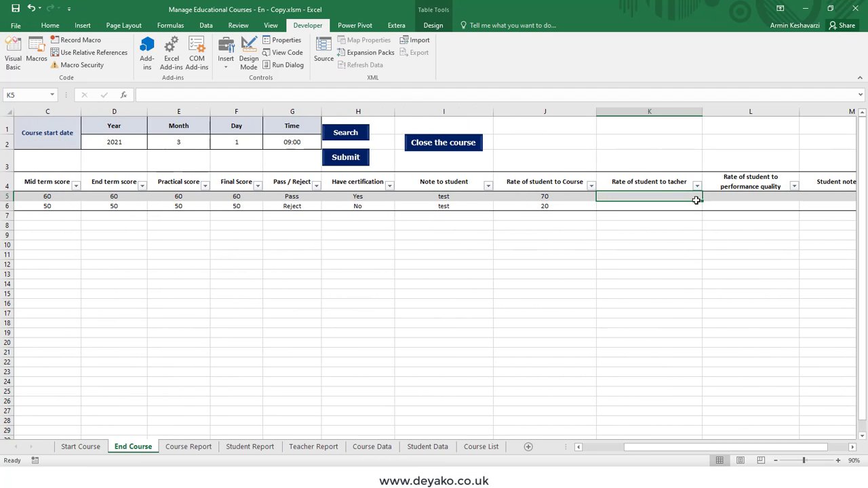
{"action": "type", "text": "90"}
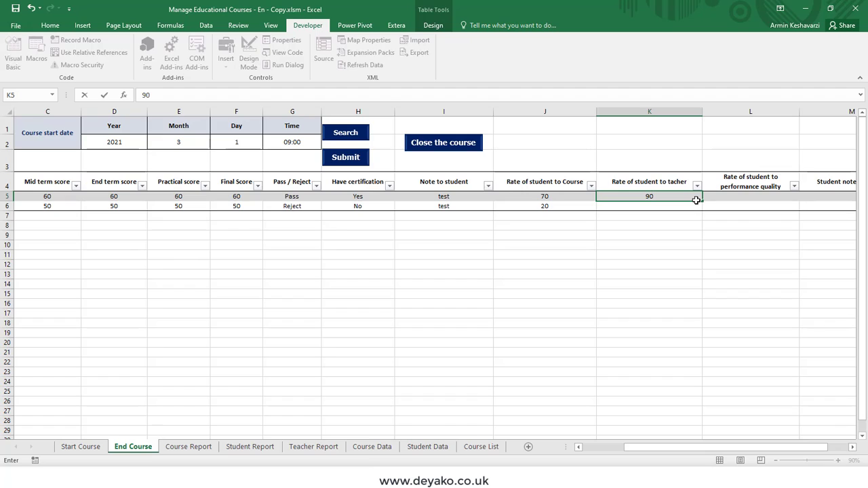
{"action": "key", "text": "Return"}
{"action": "type", "text": "90"}
{"action": "key", "text": "Right"}
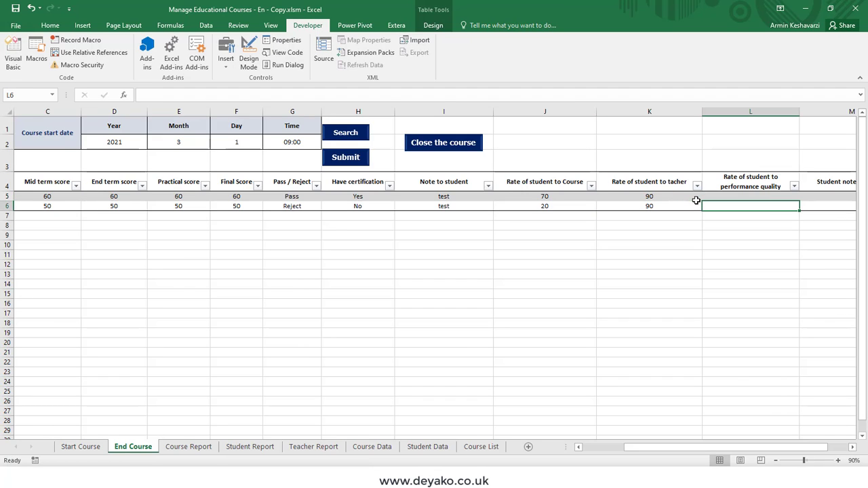
{"action": "key", "text": "Up"}
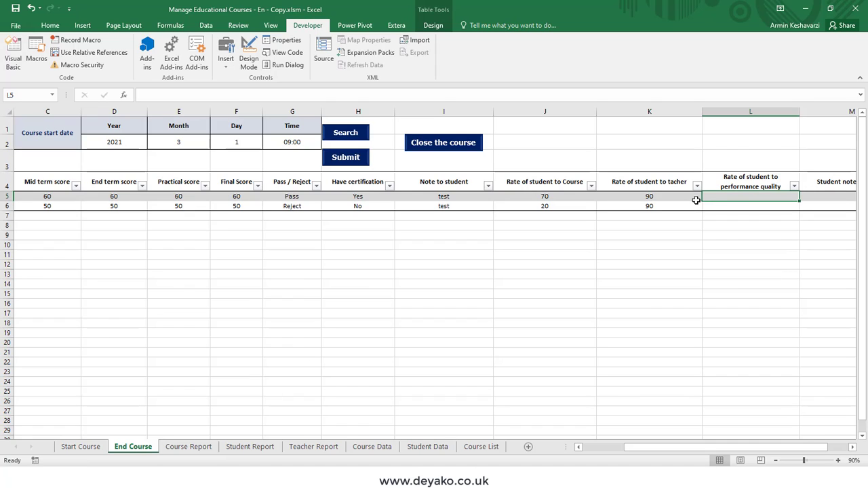
{"action": "type", "text": "70"}
{"action": "key", "text": "Return"}
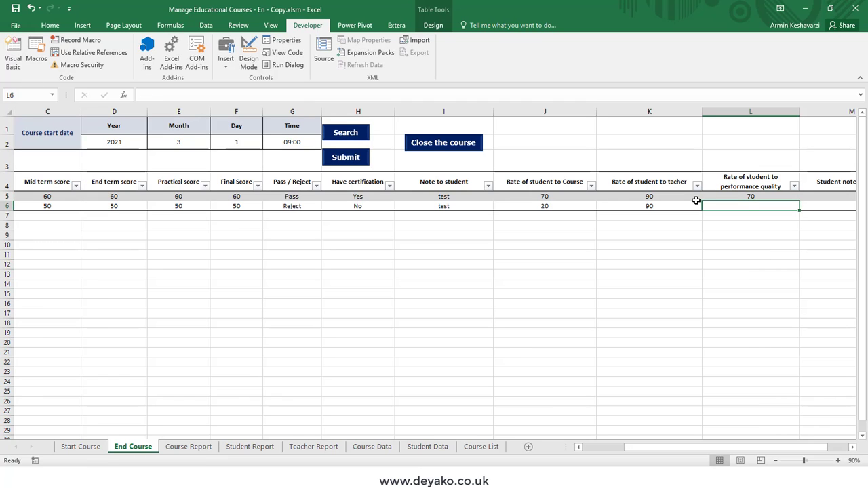
{"action": "type", "text": "90"}
{"action": "key", "text": "Tab"}
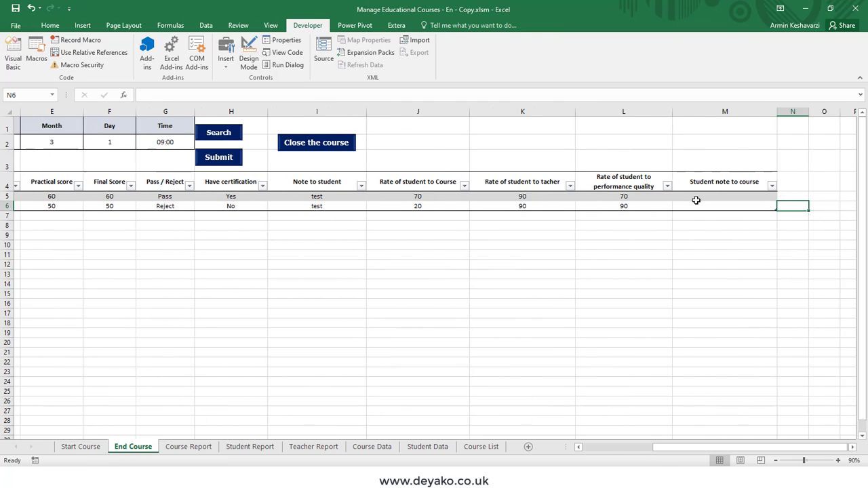
- Enter 'test' as the note to course for both students
{"action": "left_click", "coordinate": [695, 200]}
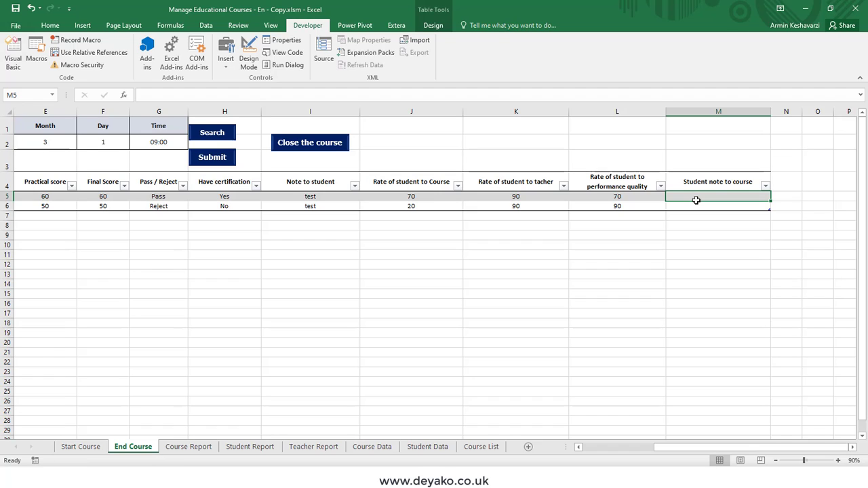
{"action": "type", "text": "test"}
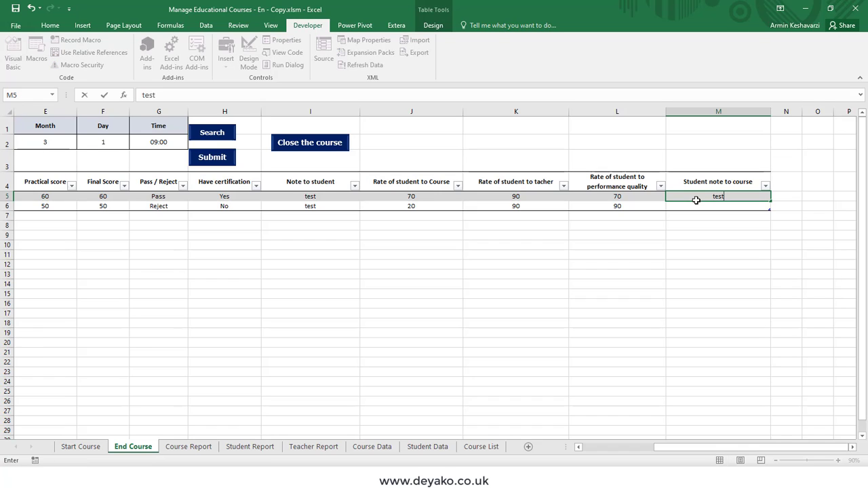
{"action": "key", "text": "Return"}
{"action": "type", "text": "test"}
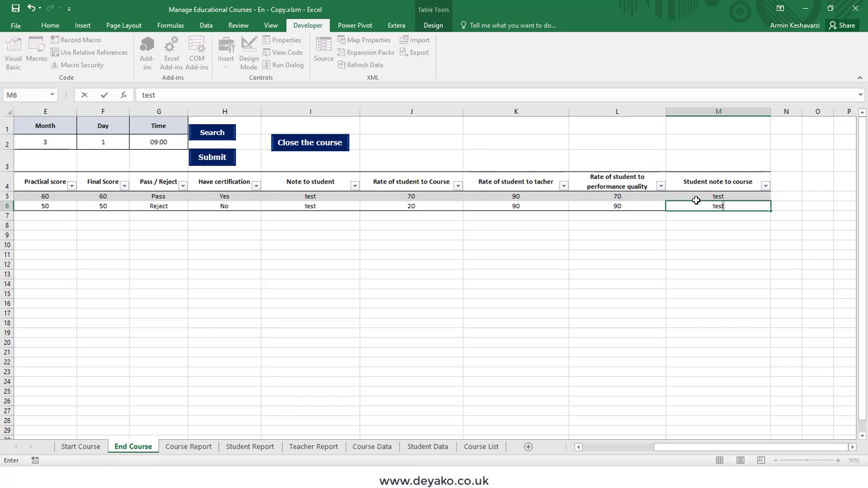
{"action": "key", "text": "Return"}
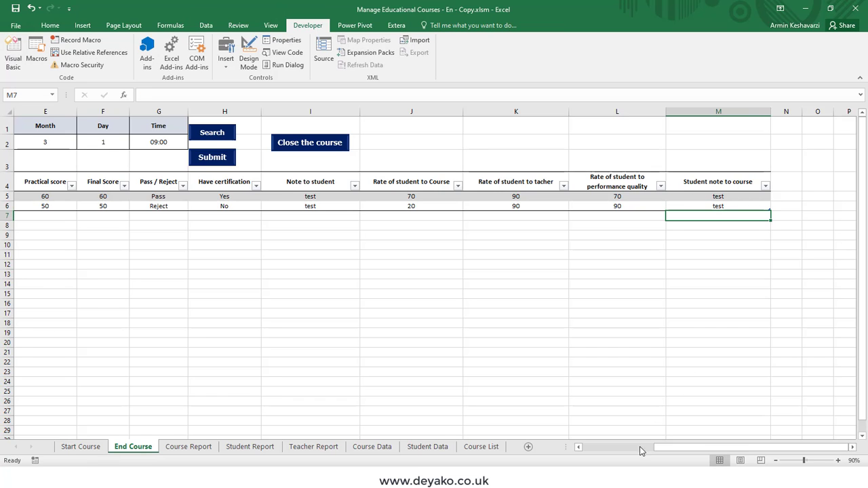
{"action": "left_click_drag", "start_coordinate": [640, 451], "coordinate": [570, 451]}
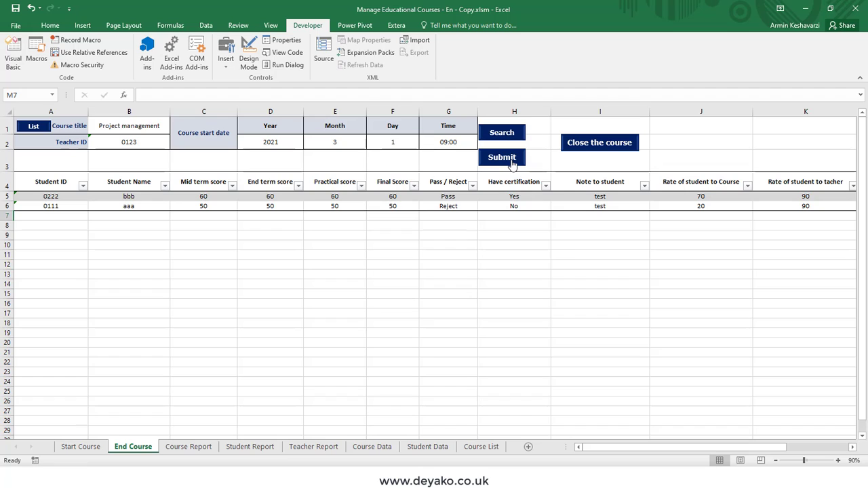
- Submit the grades, acknowledge Done!, and check the Student Report and Student Data sheets
{"action": "left_click", "coordinate": [512, 164]}
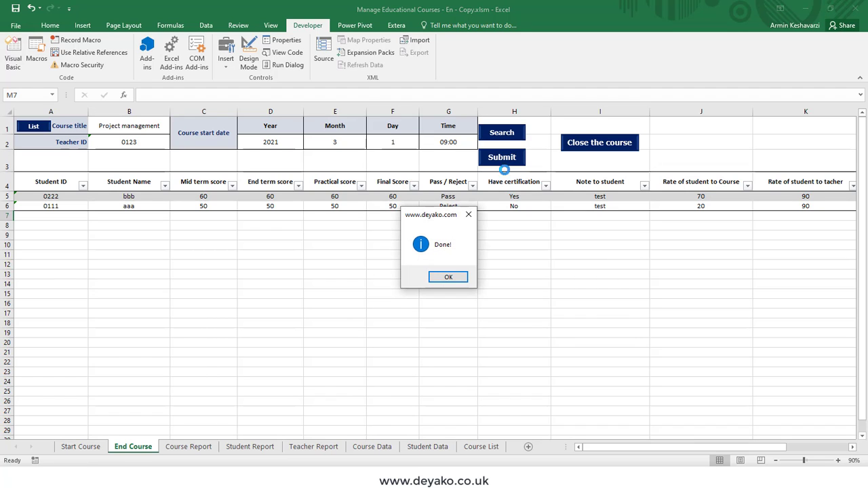
{"action": "left_click", "coordinate": [447, 277]}
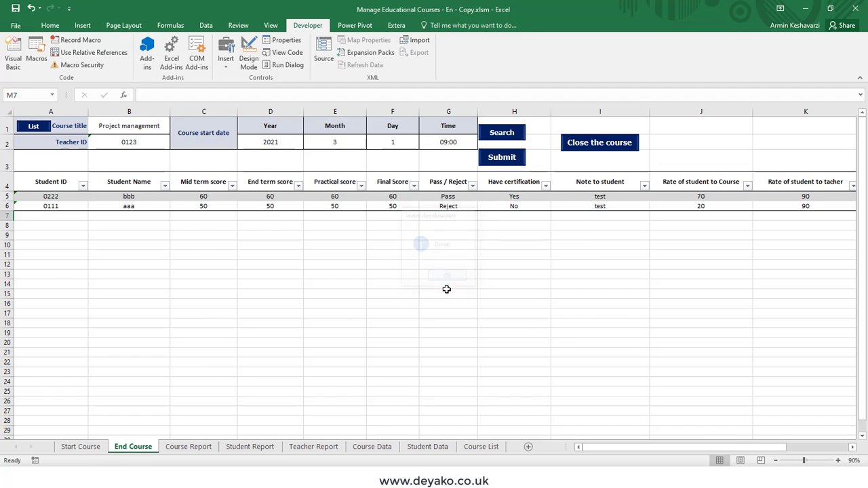
{"action": "left_click", "coordinate": [239, 448]}
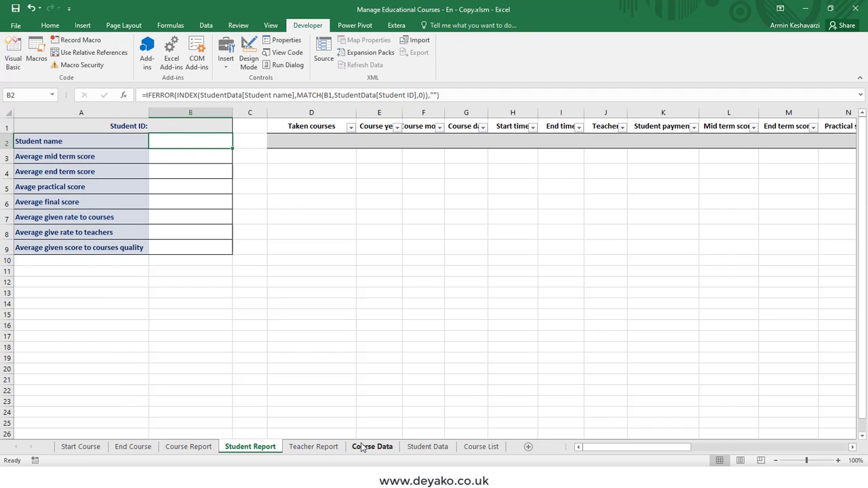
{"action": "left_click", "coordinate": [427, 447]}
{"action": "left_click_drag", "start_coordinate": [641, 447], "coordinate": [565, 451]}
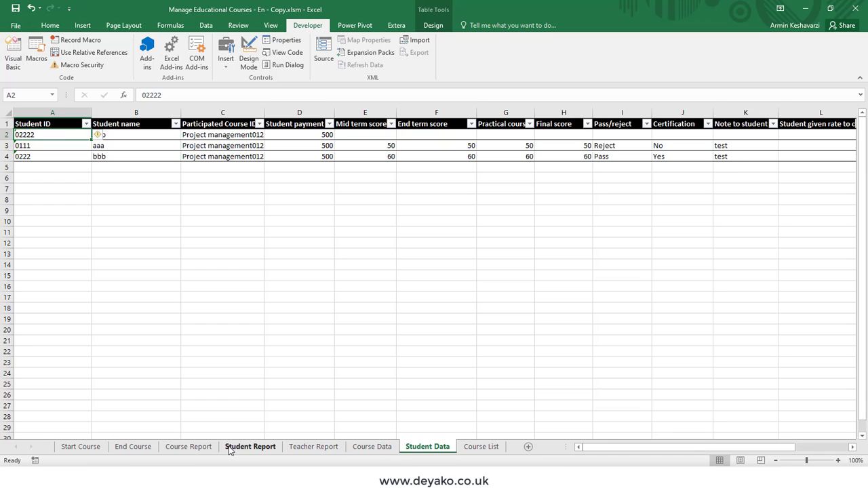
- Show the Course Data sheet scrolled to its Status column
{"action": "left_click", "coordinate": [383, 447]}
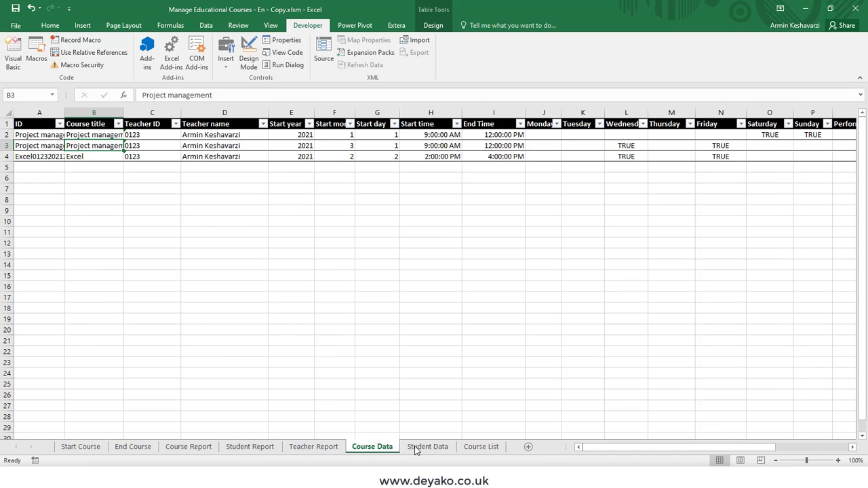
{"action": "left_click_drag", "start_coordinate": [590, 449], "coordinate": [700, 446]}
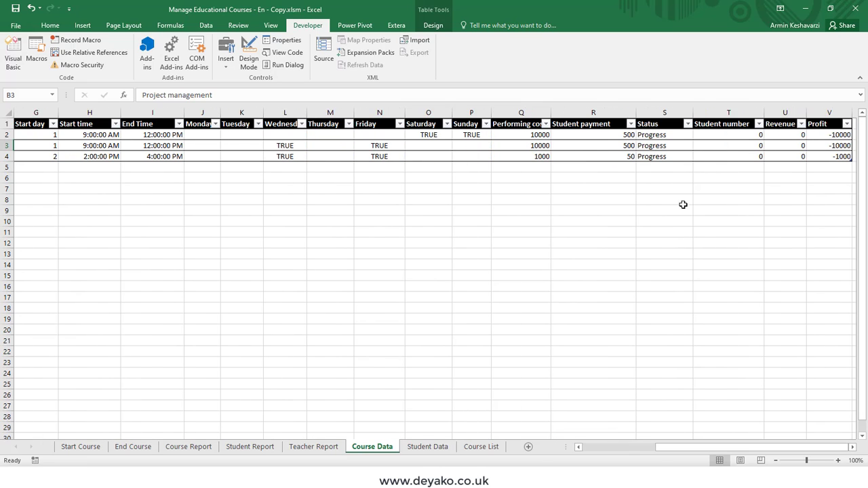
{"action": "left_click_drag", "start_coordinate": [662, 134], "coordinate": [663, 157]}
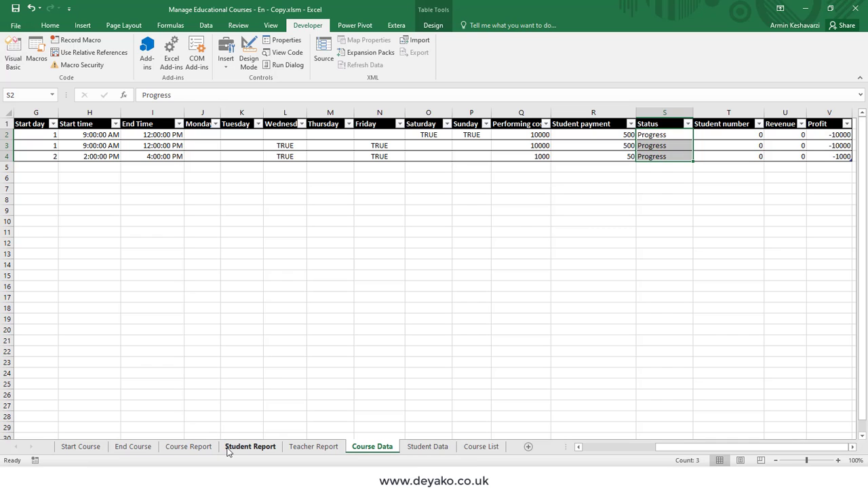
- Close the March Project management course, verify Closed in S3 on Course Data, then open List
{"action": "left_click", "coordinate": [134, 446]}
{"action": "left_click", "coordinate": [616, 148]}
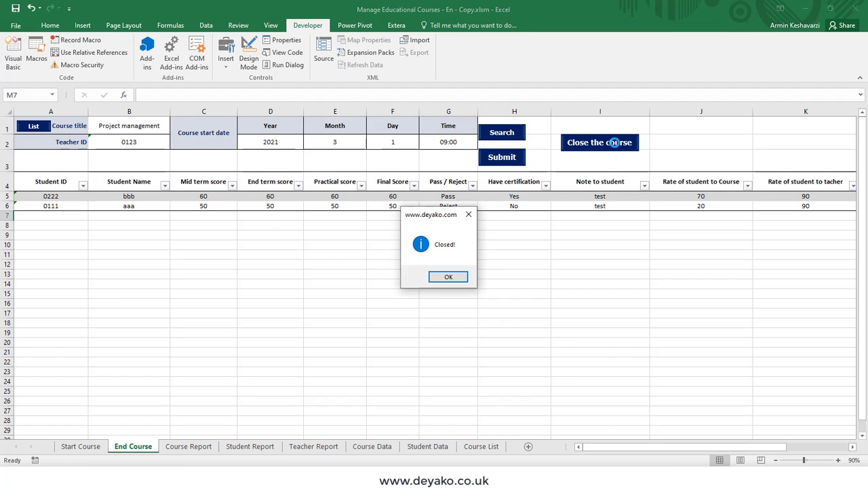
{"action": "left_click", "coordinate": [448, 278]}
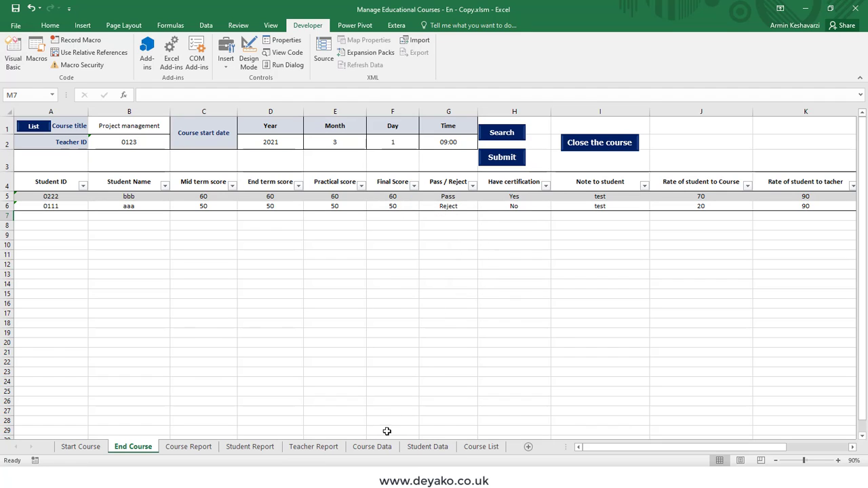
{"action": "left_click", "coordinate": [372, 447]}
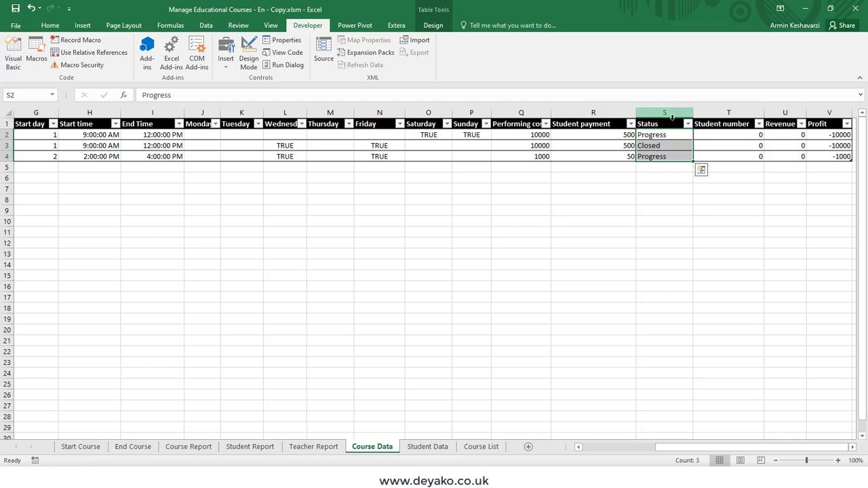
{"action": "left_click", "coordinate": [661, 146]}
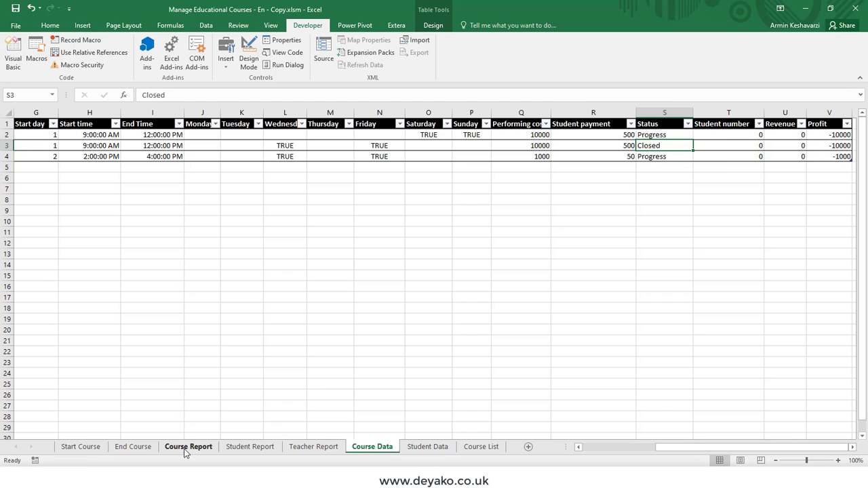
{"action": "left_click", "coordinate": [133, 447]}
{"action": "left_click", "coordinate": [48, 129]}
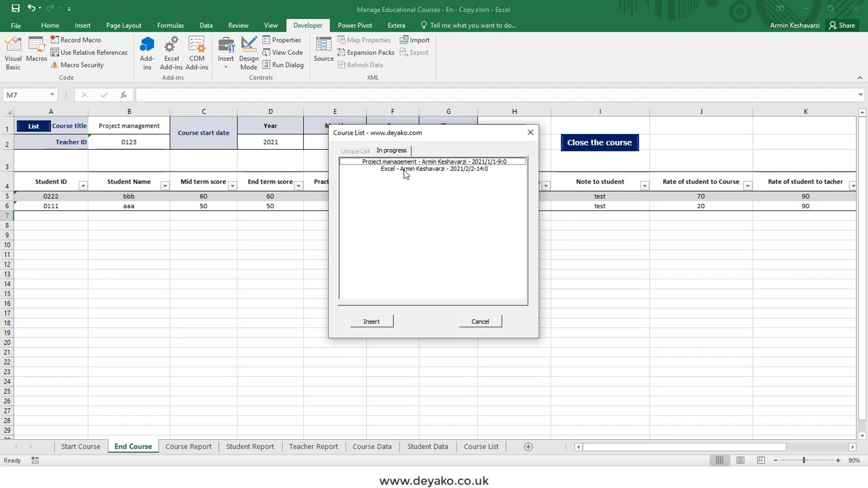
- Try the in-progress course list, loading Project management once, then cancel it
{"action": "left_click", "coordinate": [480, 321]}
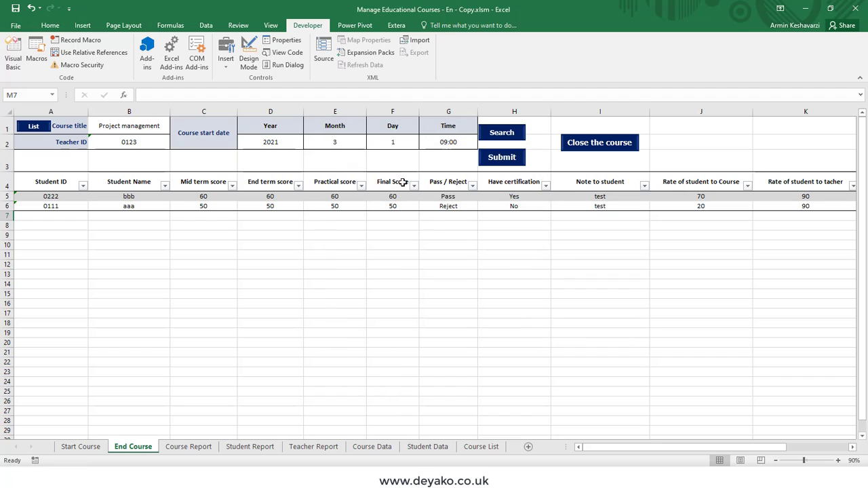
{"action": "left_click", "coordinate": [160, 127]}
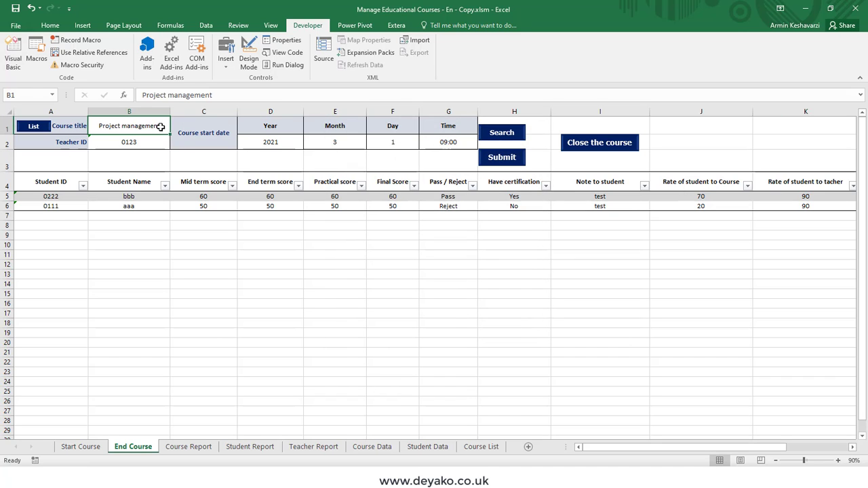
{"action": "left_click", "coordinate": [50, 129]}
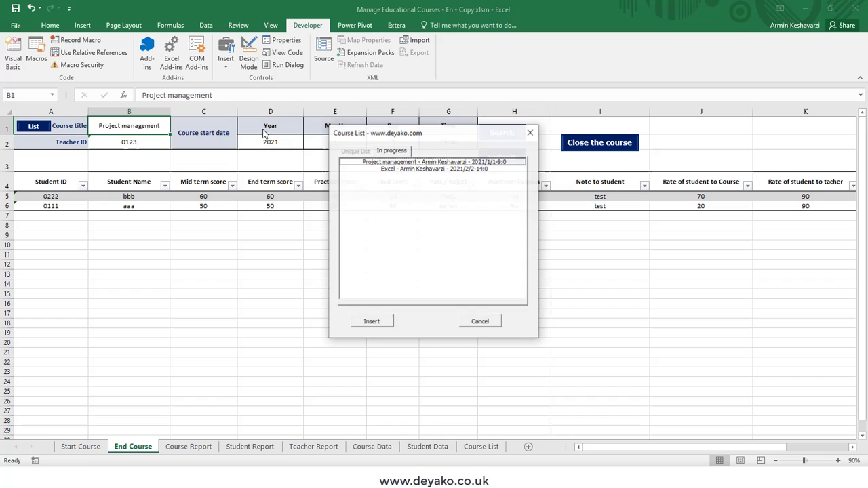
{"action": "double_click", "coordinate": [452, 163]}
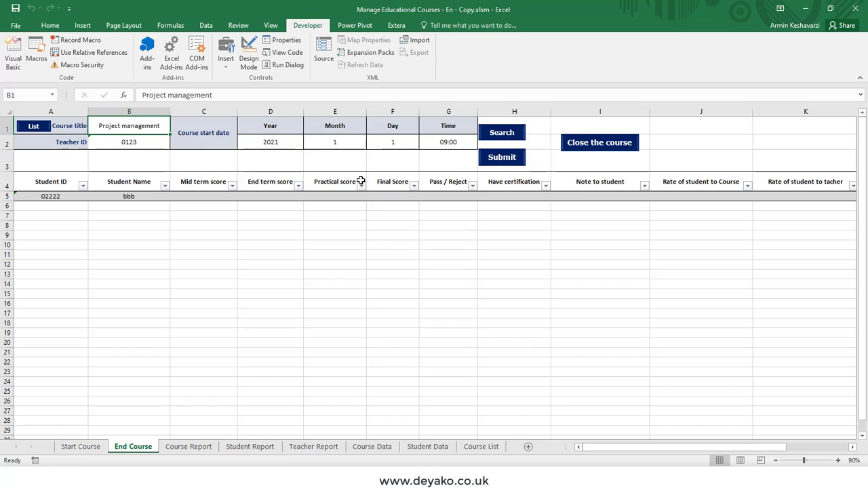
{"action": "left_click", "coordinate": [145, 145]}
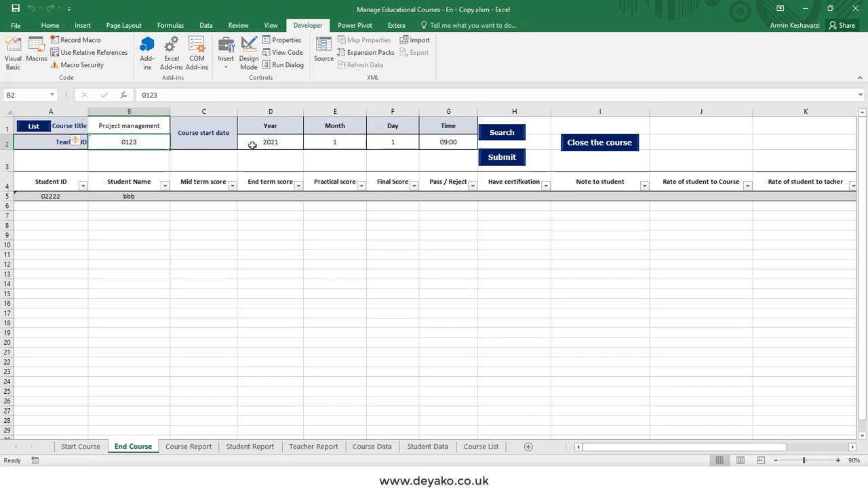
{"action": "left_click", "coordinate": [38, 131]}
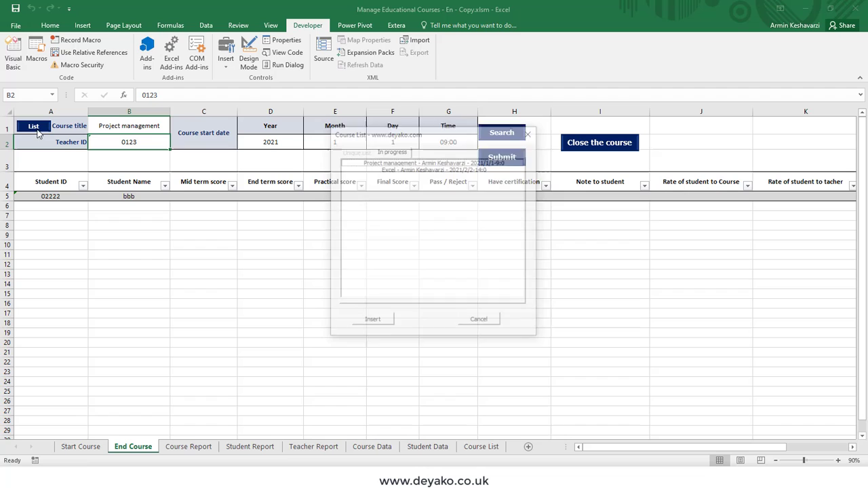
{"action": "left_click", "coordinate": [486, 324]}
- Search month 2 (no such course), then month 3 to find the closed March course
{"action": "left_click", "coordinate": [348, 145]}
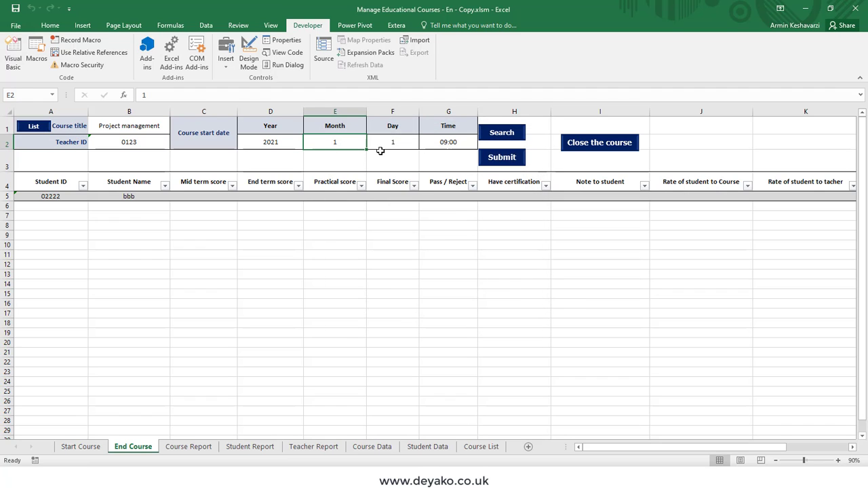
{"action": "type", "text": "2"}
{"action": "key", "text": "Return"}
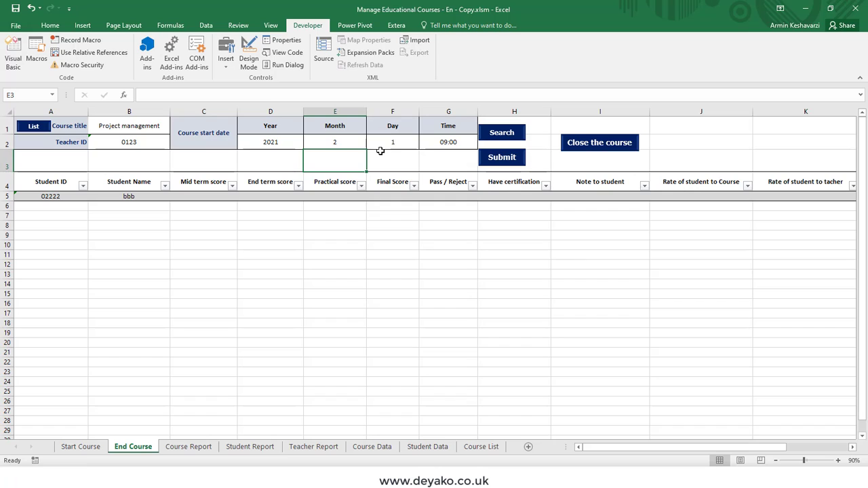
{"action": "left_click", "coordinate": [514, 137]}
{"action": "left_click", "coordinate": [474, 277]}
{"action": "left_click", "coordinate": [355, 142]}
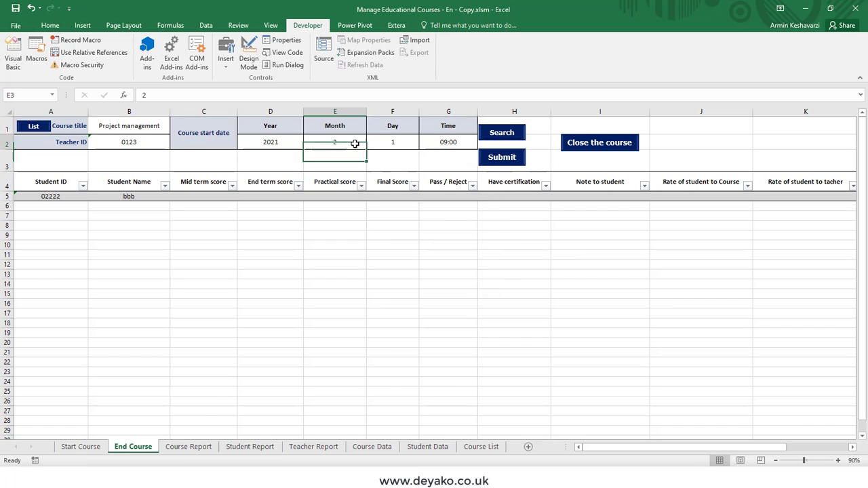
{"action": "type", "text": "3"}
{"action": "key", "text": "Return"}
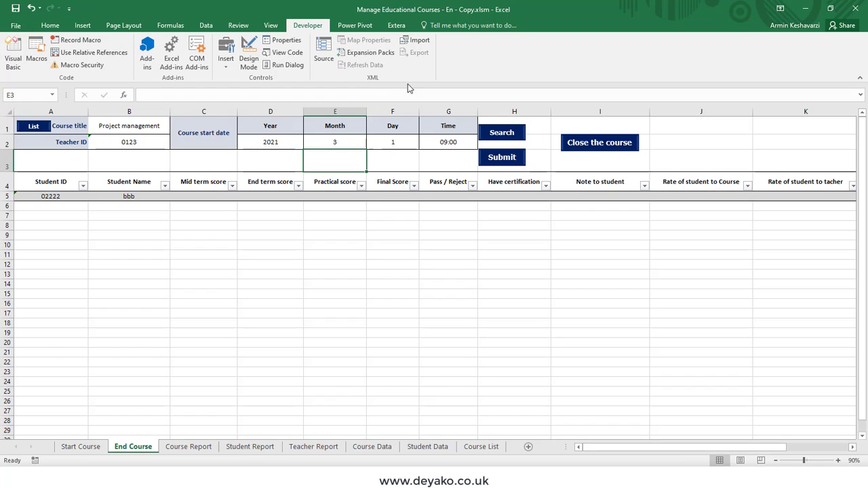
{"action": "left_click", "coordinate": [500, 129]}
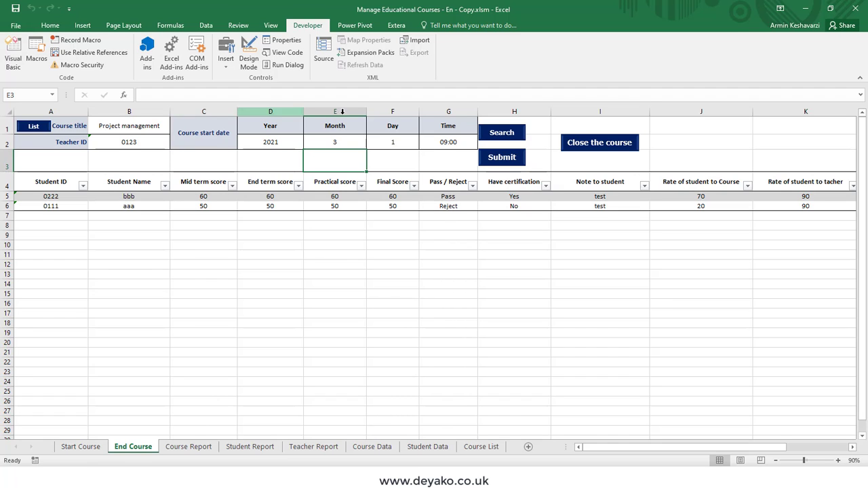
- Load the Project management course dated 2021/1/1 from the List dialog
{"action": "left_click", "coordinate": [34, 130]}
{"action": "left_click", "coordinate": [406, 161]}
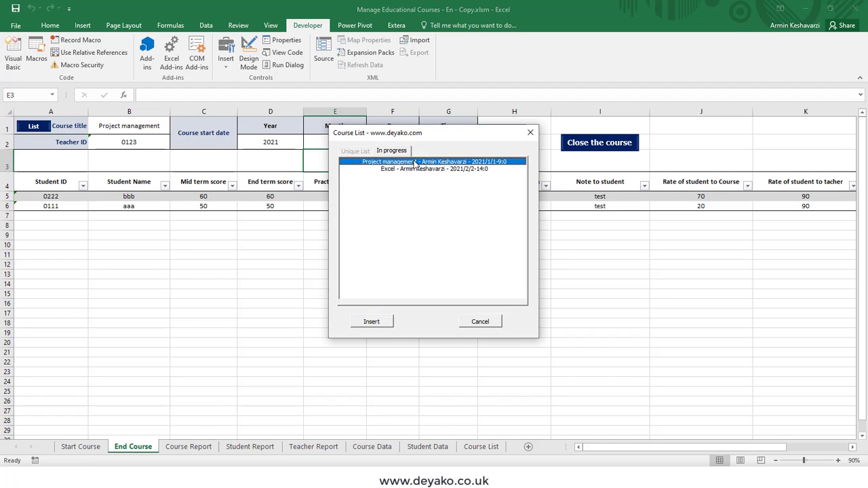
{"action": "left_click", "coordinate": [368, 267]}
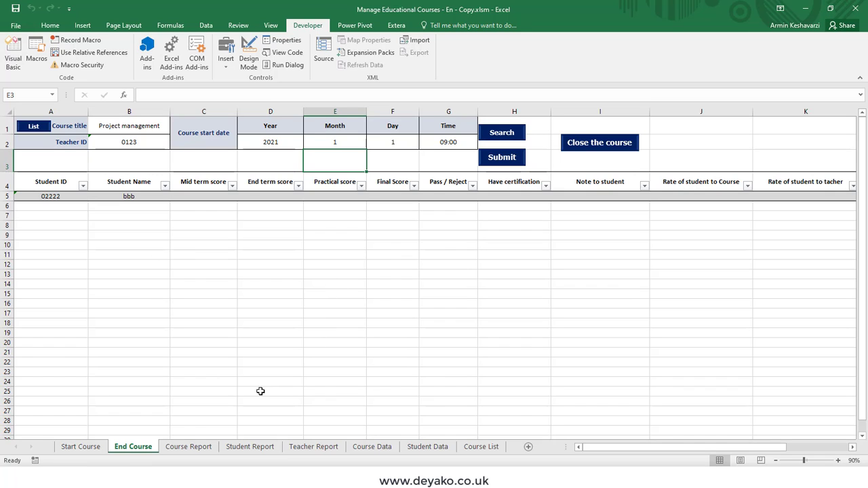
- Display the Course Report sheet after briefly returning to End Course
{"action": "left_click", "coordinate": [198, 449]}
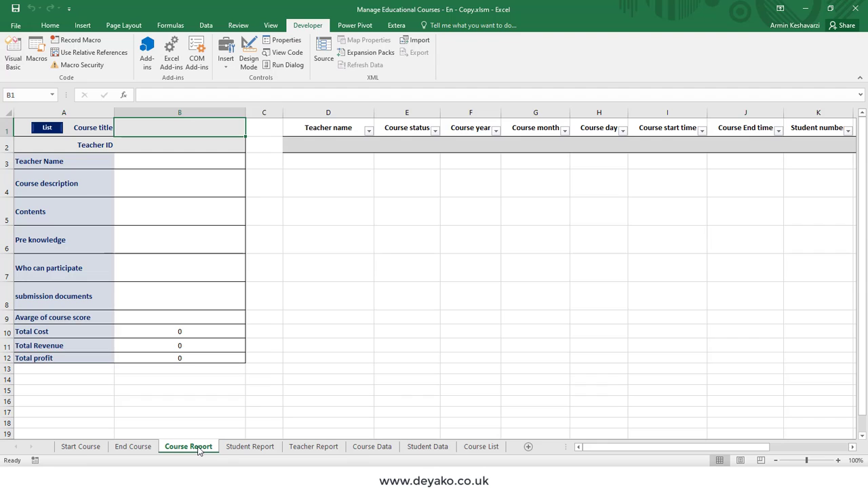
{"action": "left_click", "coordinate": [144, 446]}
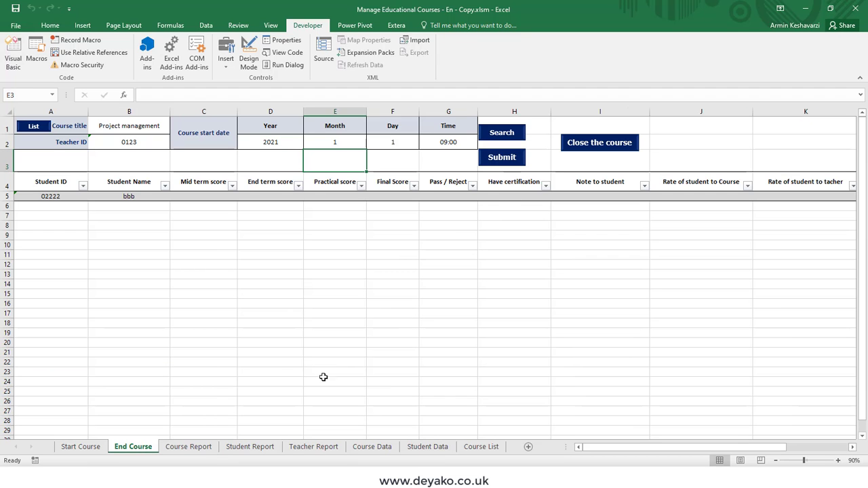
{"action": "left_click", "coordinate": [203, 444]}
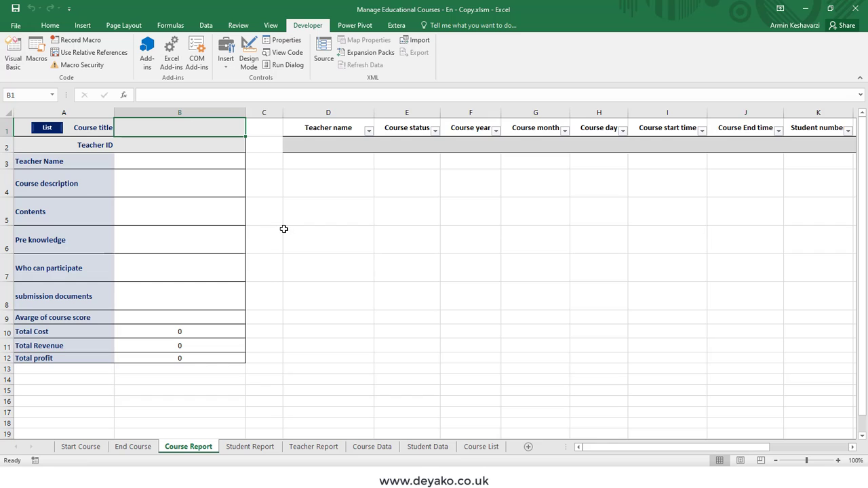
- Enter 'Project management' in B1 so the report shows average score 71.7 and profit -18,500
{"action": "mouse_move", "coordinate": [600, 449]}
{"action": "left_mouse_down"}
{"action": "mouse_move", "coordinate": [638, 451]}
{"action": "mouse_move", "coordinate": [586, 453]}
{"action": "left_mouse_up"}
{"action": "type", "text": "Proje"}
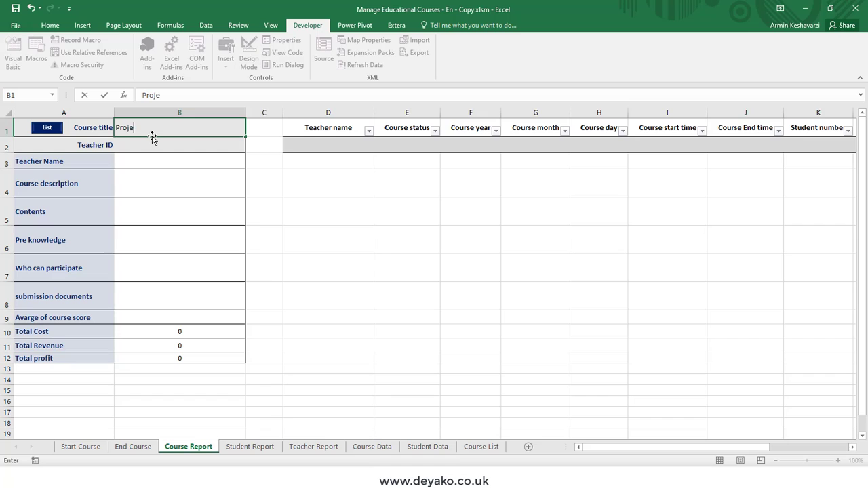
{"action": "type", "text": "ct management"}
{"action": "key", "text": "Return"}
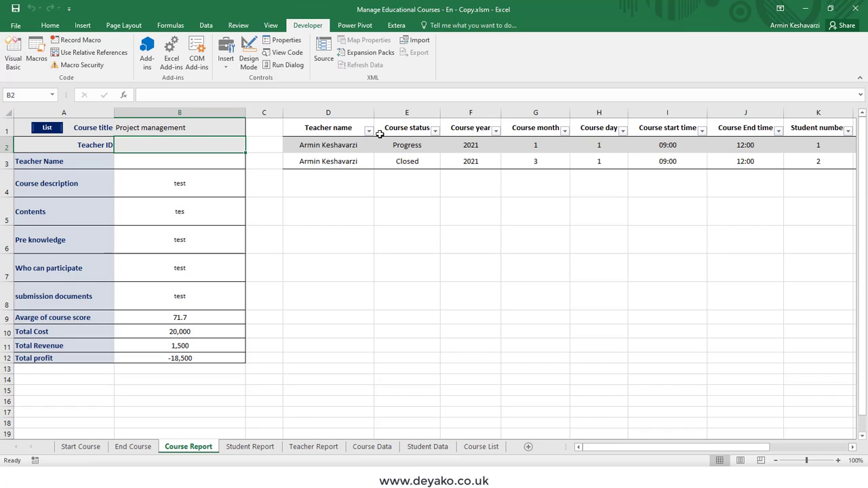
{"action": "left_click", "coordinate": [346, 123]}
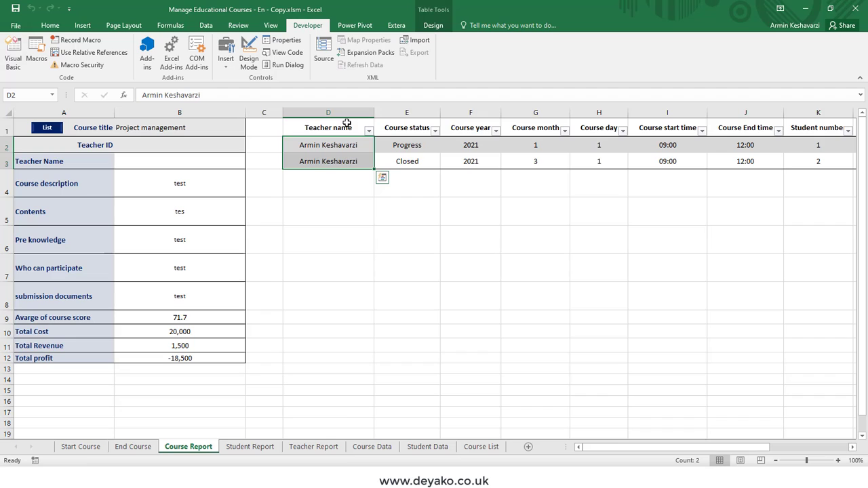
{"action": "left_click", "coordinate": [213, 127]}
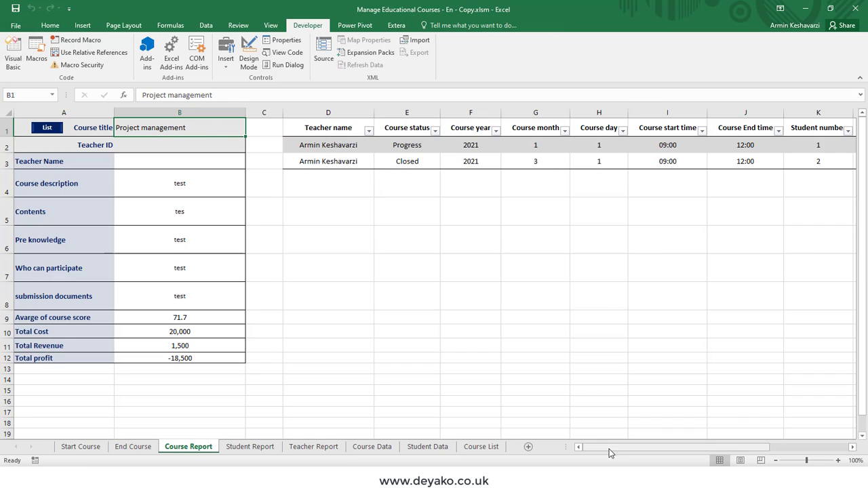
{"action": "left_click_drag", "start_coordinate": [611, 447], "coordinate": [593, 440]}
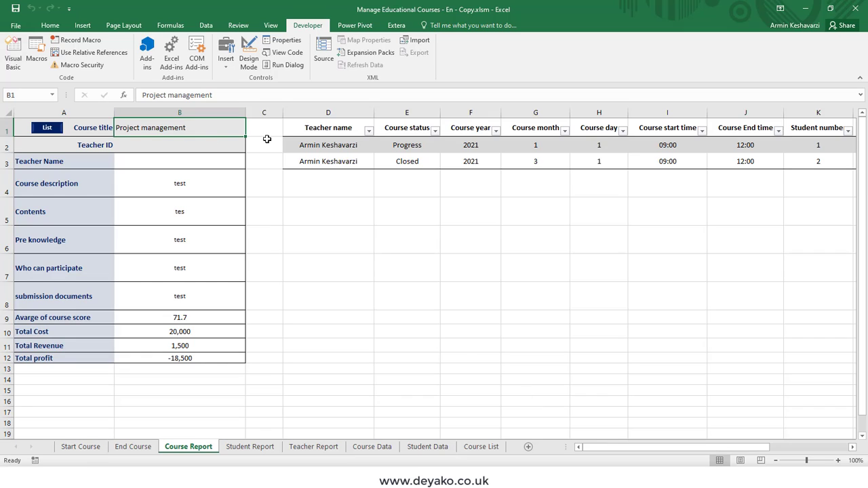
- Enter teacher ID 0123 in B2 and left-align it so the teacher name appears
{"action": "left_click", "coordinate": [154, 146]}
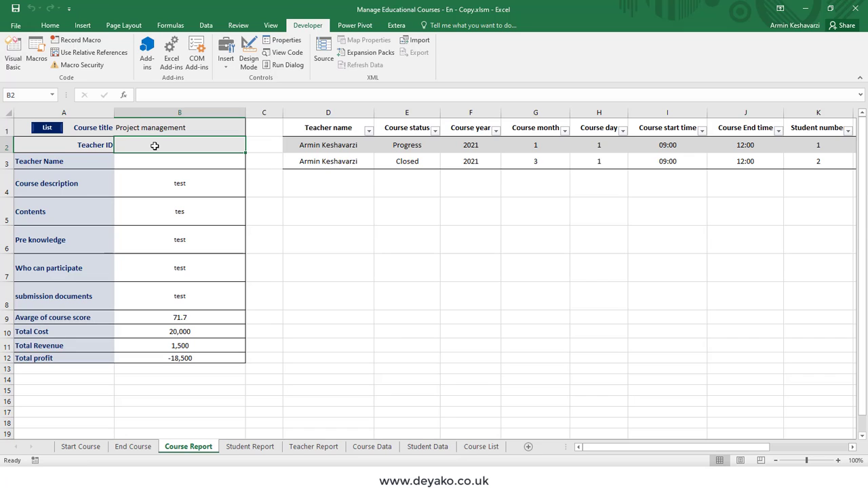
{"action": "type", "text": "0123"}
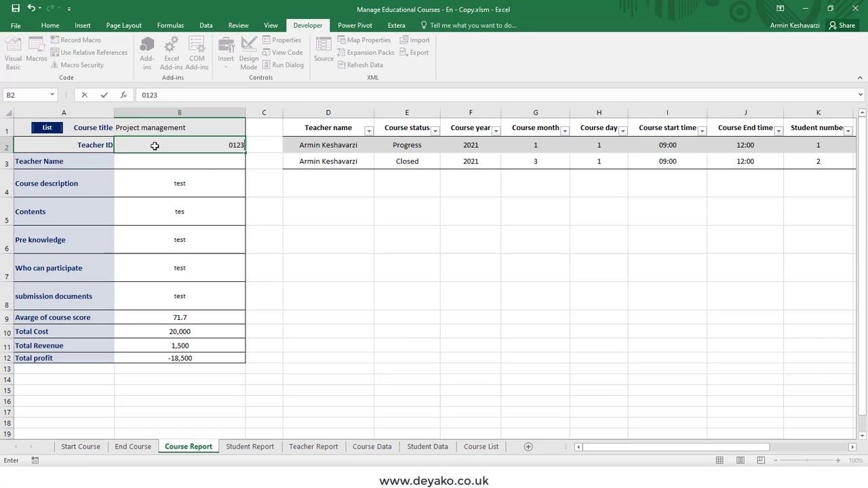
{"action": "key", "text": "Return"}
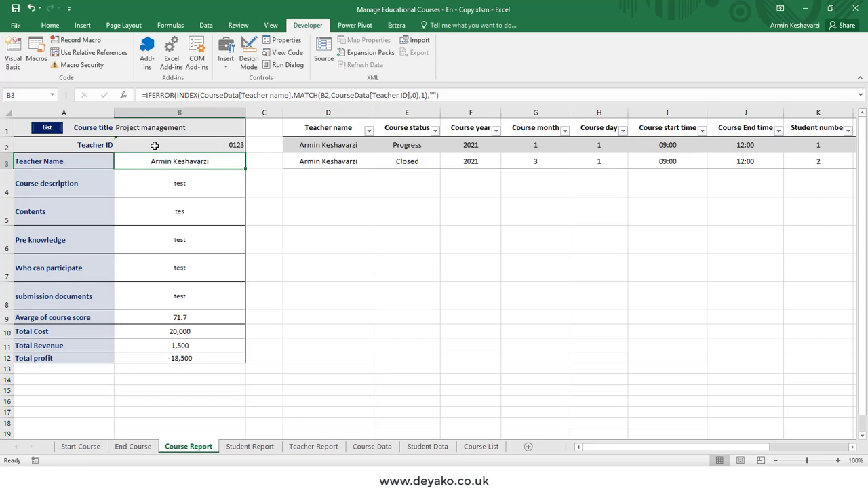
{"action": "left_click", "coordinate": [155, 146]}
{"action": "left_click", "coordinate": [53, 26]}
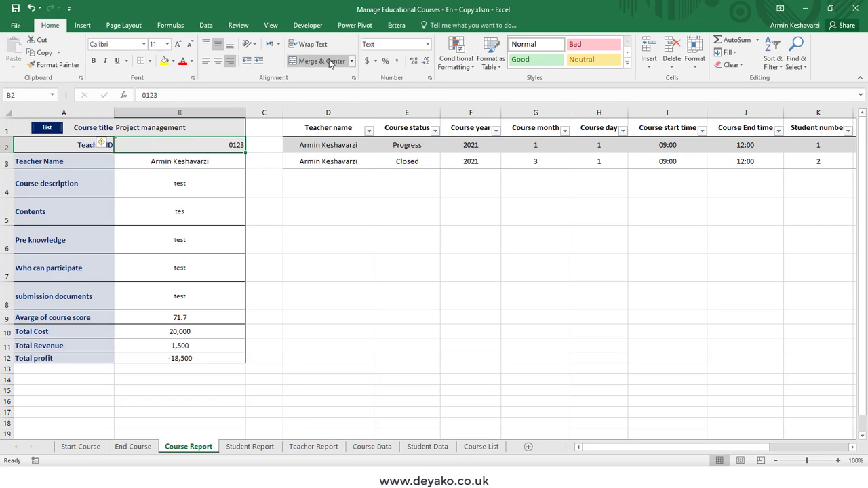
{"action": "left_click", "coordinate": [207, 60]}
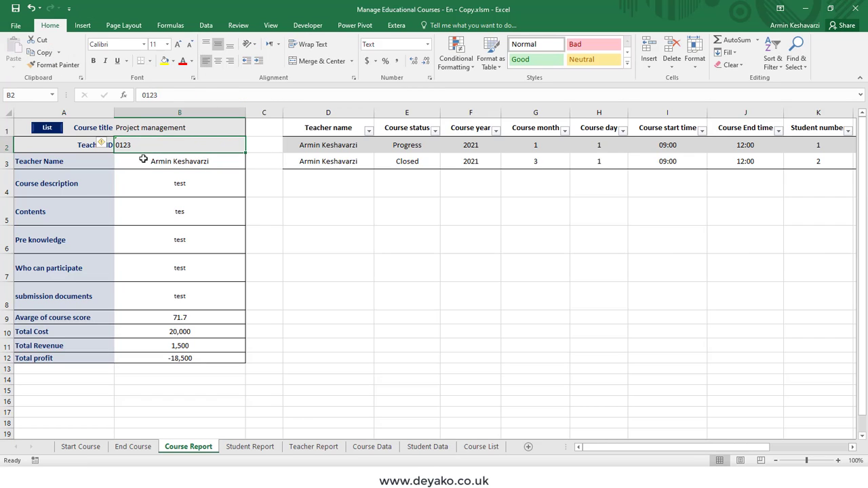
- Re-confirm the Project management title, then select the session row data and Teacher ID/Name cells
{"action": "double_click", "coordinate": [200, 127]}
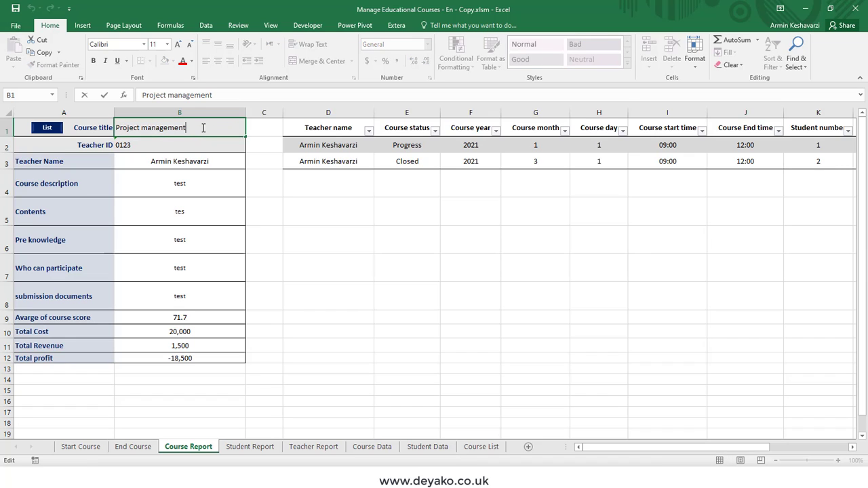
{"action": "key", "text": "Return"}
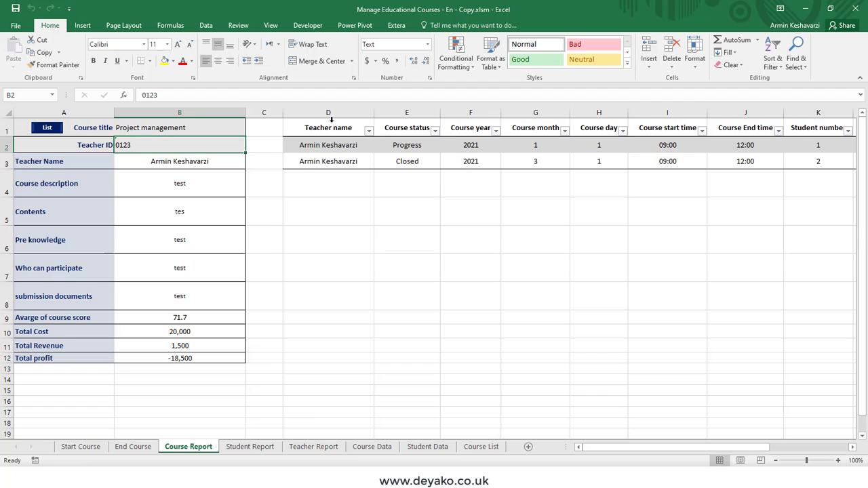
{"action": "left_click_drag", "start_coordinate": [330, 120], "coordinate": [535, 121]}
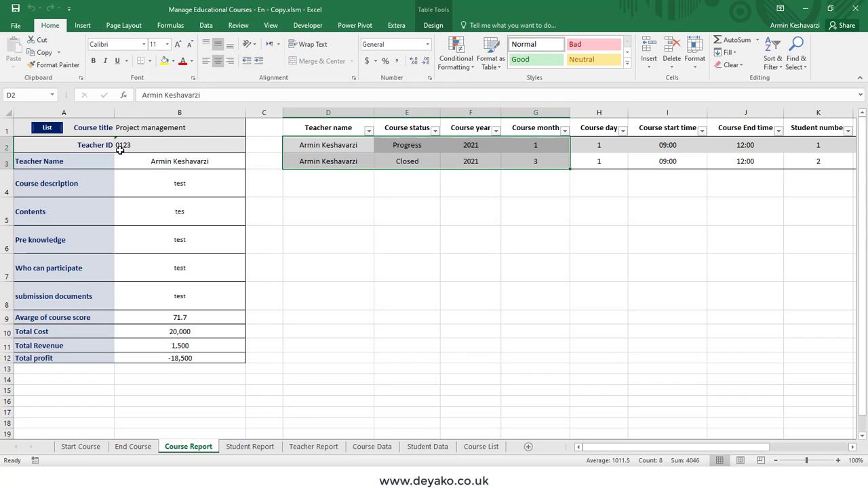
{"action": "left_click_drag", "start_coordinate": [121, 148], "coordinate": [132, 160]}
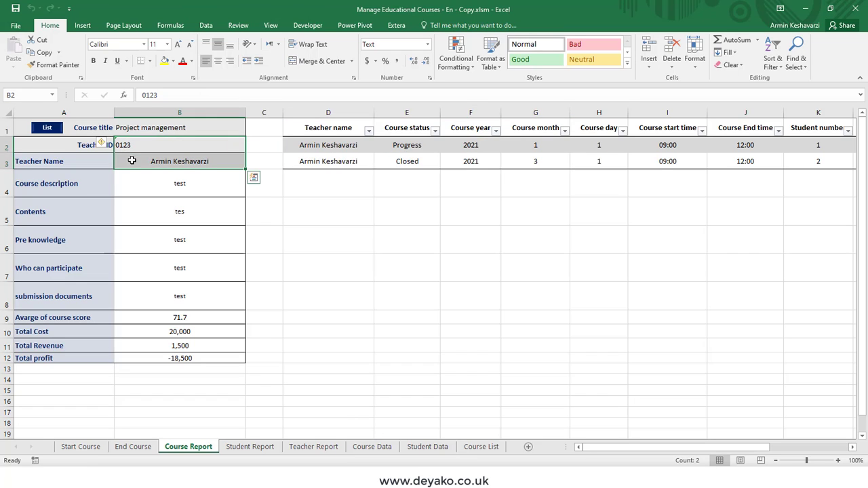
- Load the Excel course from the Course List, then switch back to Project management
{"action": "left_click", "coordinate": [51, 128]}
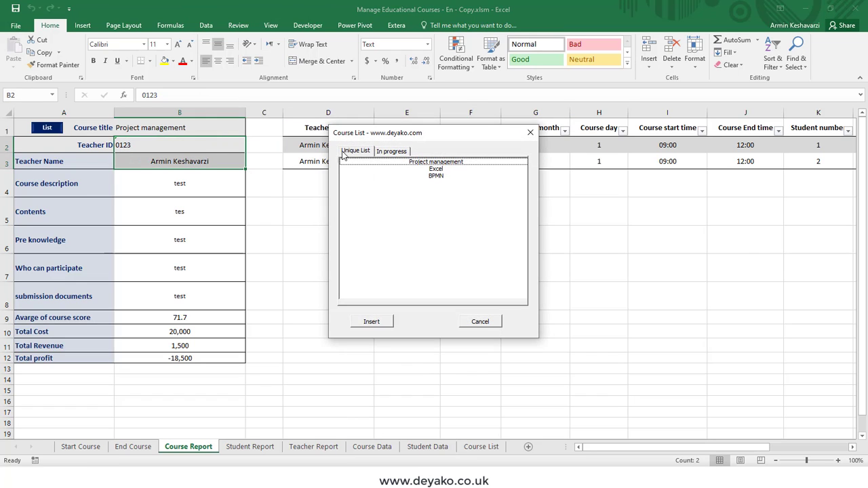
{"action": "left_click", "coordinate": [391, 152]}
{"action": "left_click", "coordinate": [362, 152]}
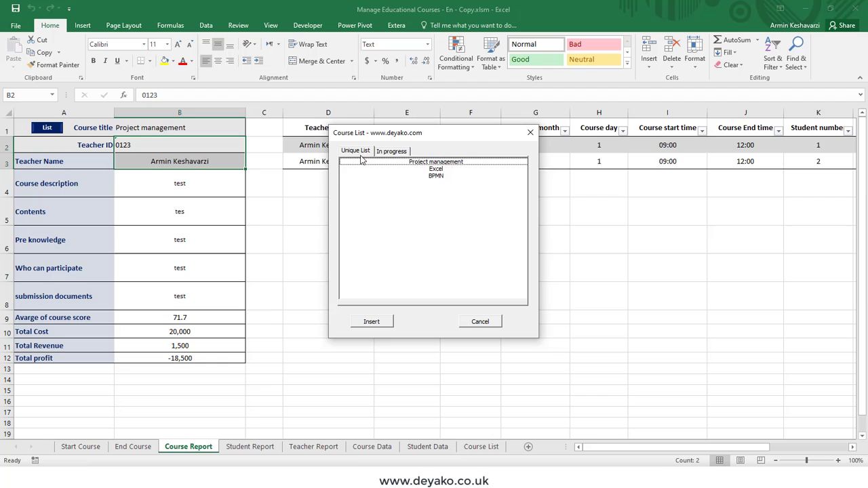
{"action": "double_click", "coordinate": [436, 169]}
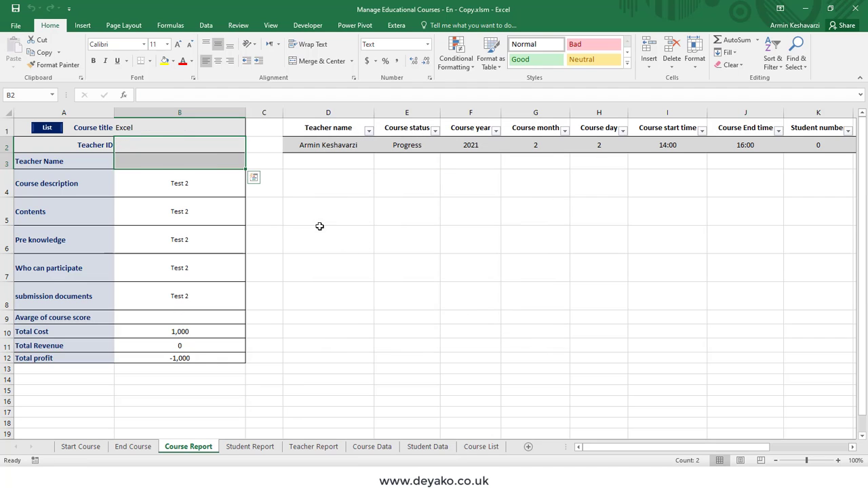
{"action": "left_click", "coordinate": [178, 129]}
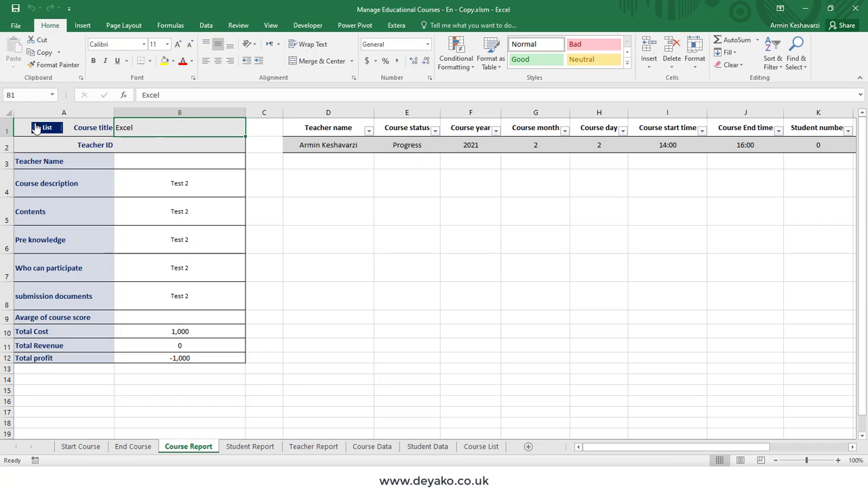
{"action": "left_click", "coordinate": [37, 128]}
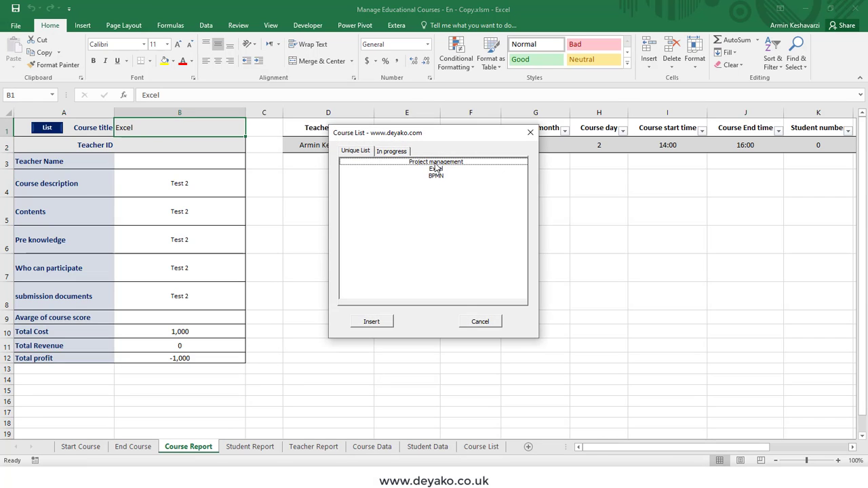
{"action": "double_click", "coordinate": [436, 163]}
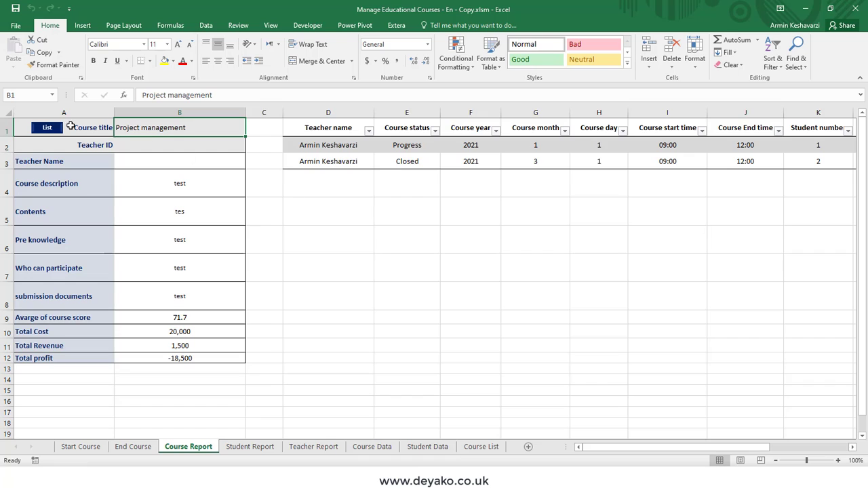
- Load the BPMN course, then the in-progress Excel course from the In progress list
{"action": "left_click", "coordinate": [47, 128]}
{"action": "double_click", "coordinate": [438, 175]}
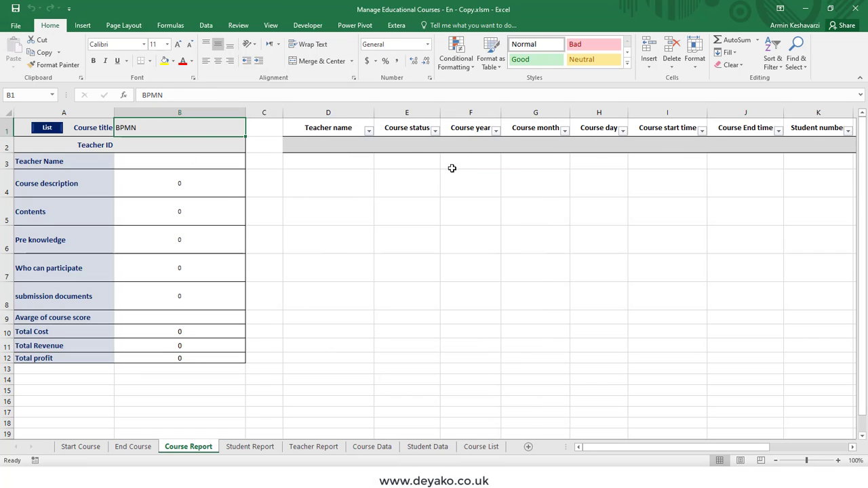
{"action": "left_click", "coordinate": [59, 128]}
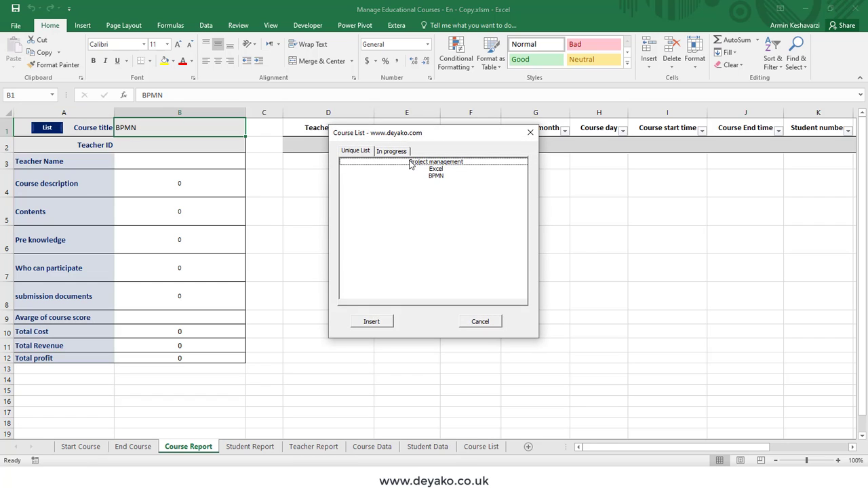
{"action": "left_click", "coordinate": [393, 152]}
{"action": "double_click", "coordinate": [429, 169]}
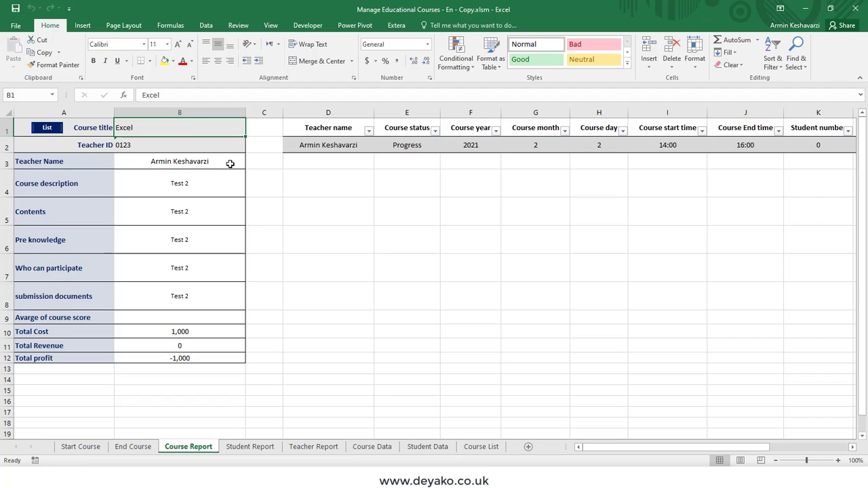
{"action": "left_click_drag", "start_coordinate": [156, 145], "coordinate": [156, 158]}
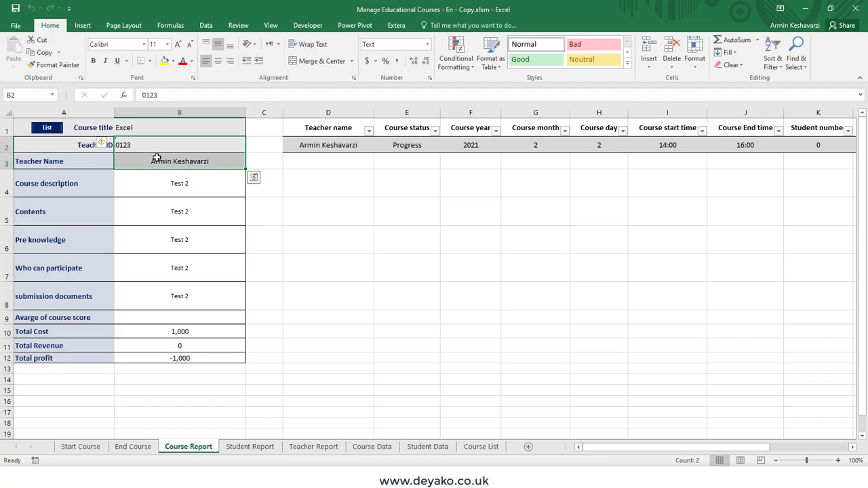
{"action": "left_click_drag", "start_coordinate": [87, 167], "coordinate": [193, 361]}
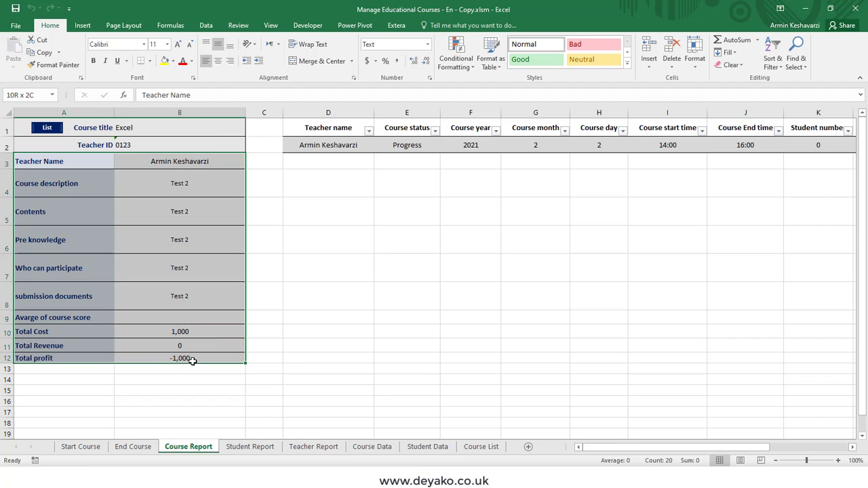
{"action": "left_click", "coordinate": [179, 167]}
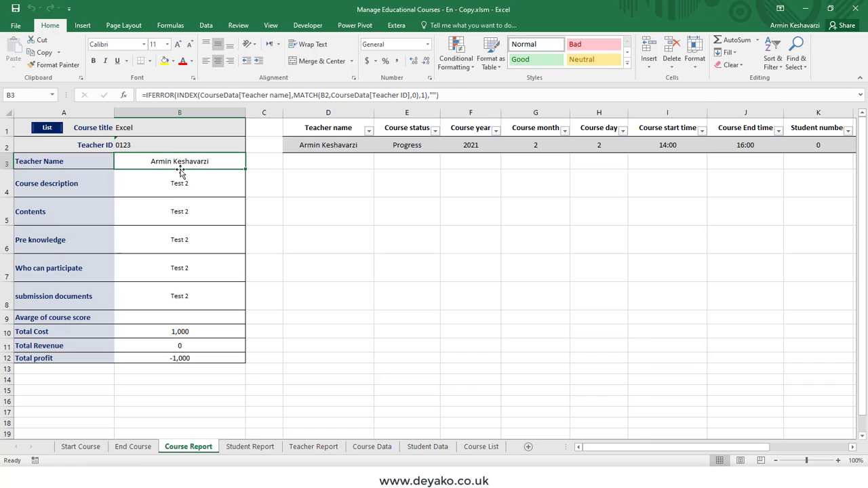
{"action": "left_click", "coordinate": [180, 181]}
{"action": "left_click", "coordinate": [182, 212]}
{"action": "left_click", "coordinate": [181, 249]}
{"action": "left_click", "coordinate": [180, 301]}
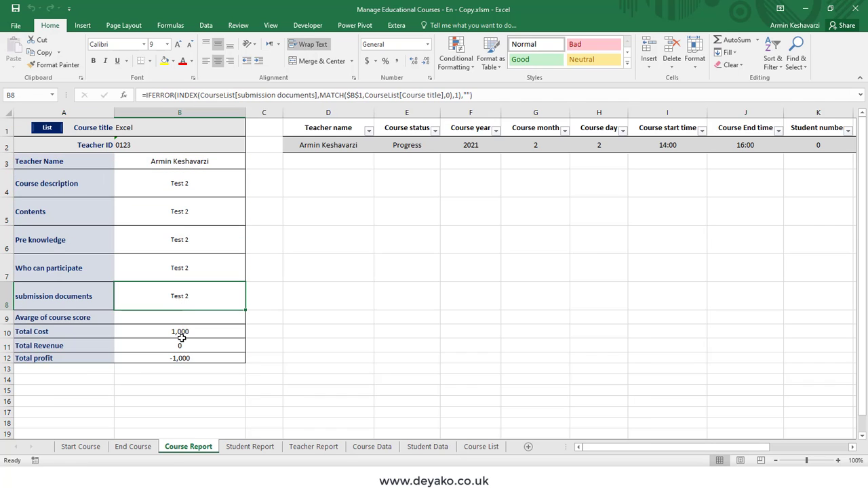
{"action": "left_click", "coordinate": [181, 334]}
{"action": "left_click", "coordinate": [180, 345]}
{"action": "left_click", "coordinate": [179, 357]}
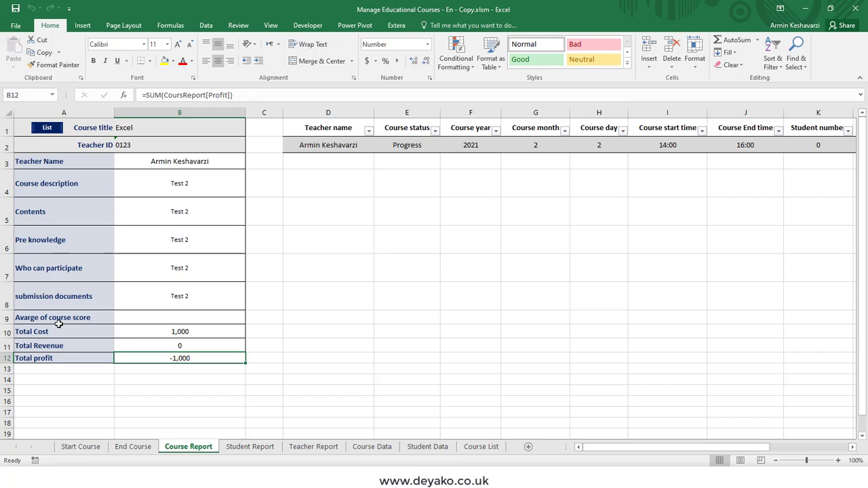
{"action": "left_click_drag", "start_coordinate": [49, 358], "coordinate": [210, 347]}
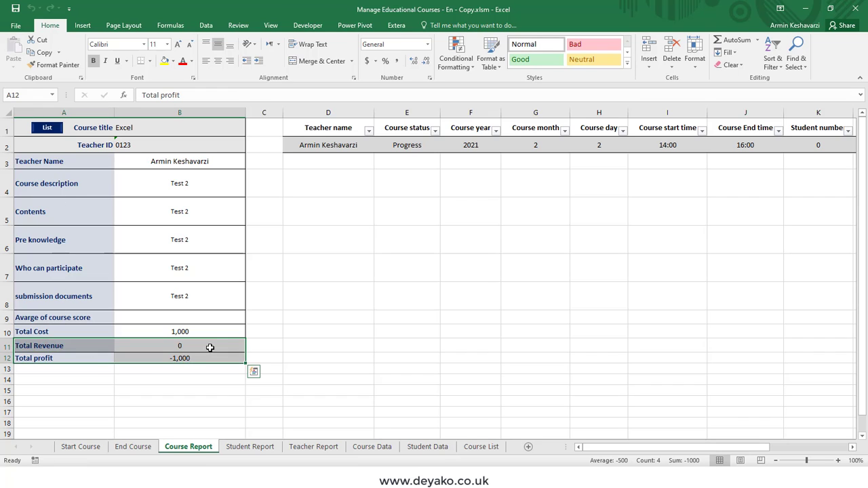
- Type the label 'fff' in A13 under Total profit, abandoning a started =SUM formula in B13
{"action": "left_click", "coordinate": [79, 369]}
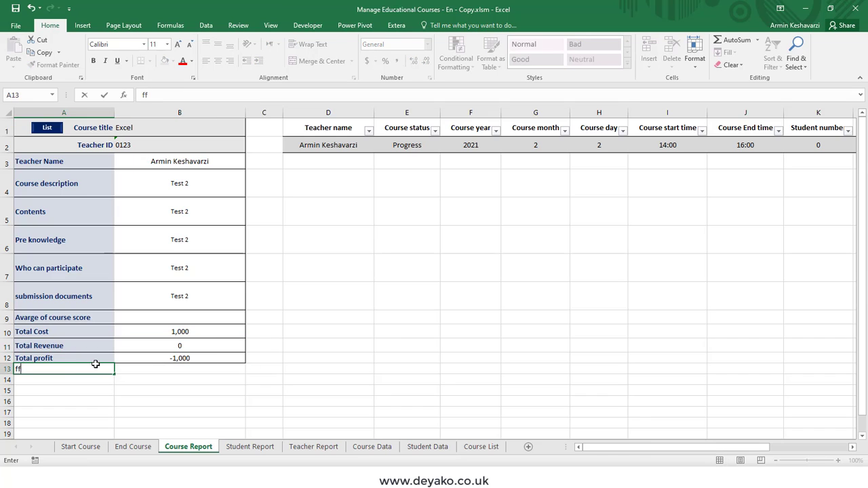
{"action": "type", "text": "fff"}
{"action": "key", "text": "Tab"}
{"action": "type", "text": "="}
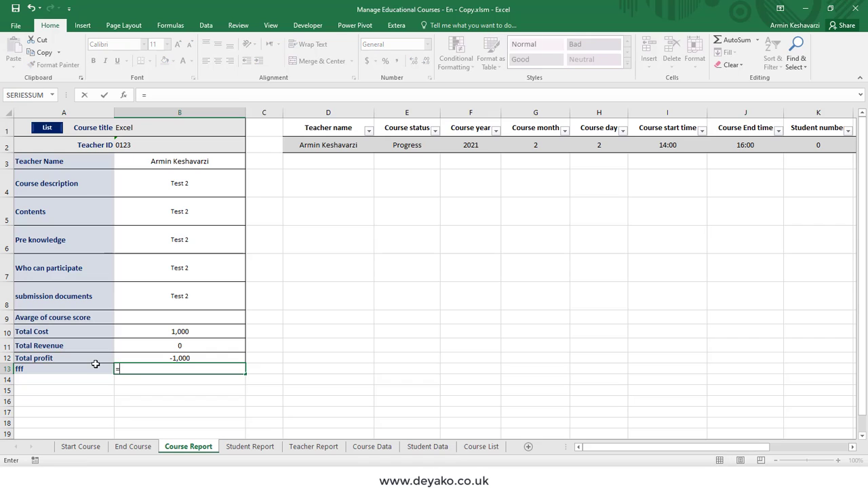
{"action": "type", "text": "sum"}
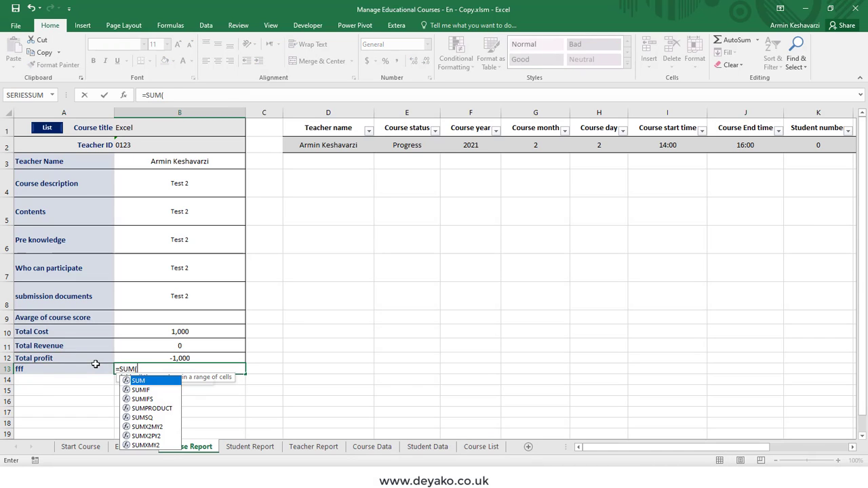
{"action": "key", "text": "Tab"}
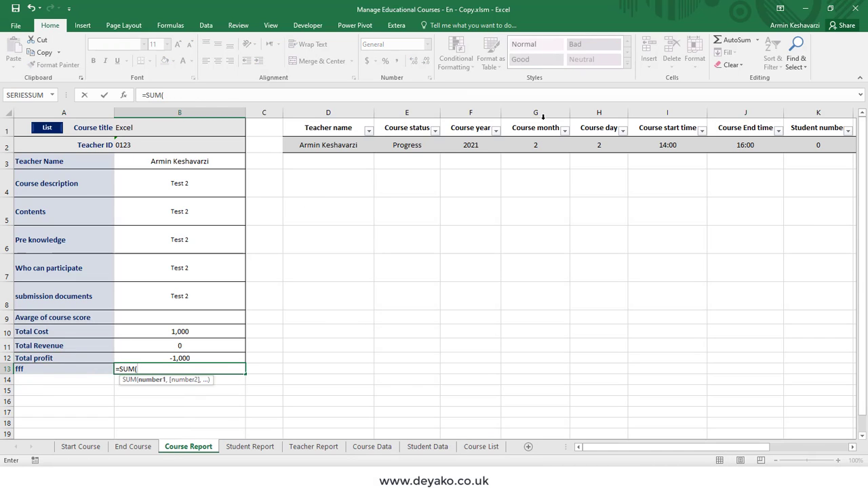
{"action": "left_click", "coordinate": [543, 117]}
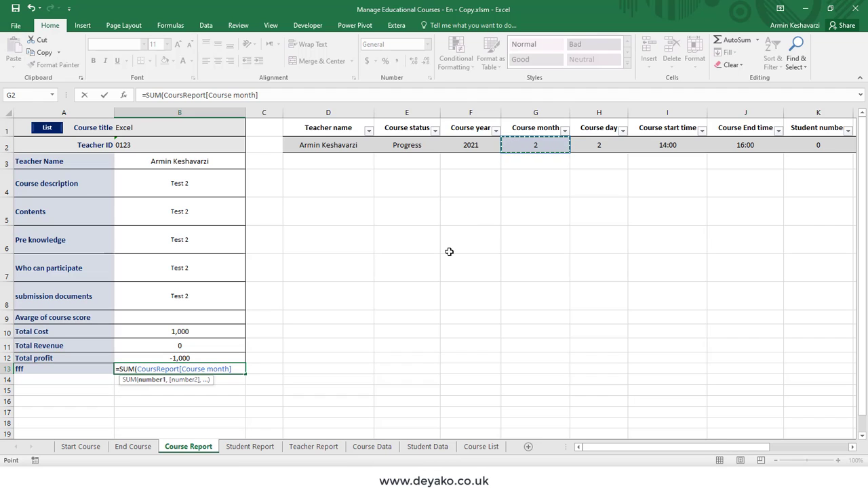
{"action": "key", "text": "Escape"}
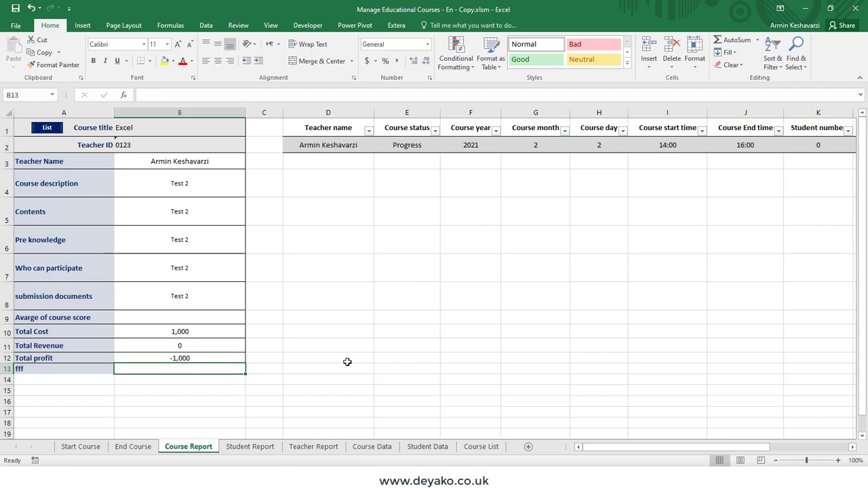
- Look over the Course Data and Student Data sheets, then return to Course Report
{"action": "left_click", "coordinate": [369, 447]}
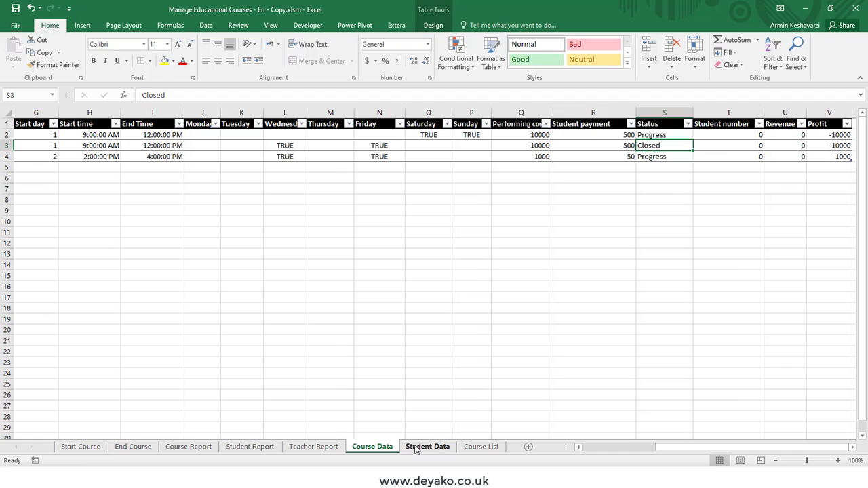
{"action": "left_click", "coordinate": [406, 450]}
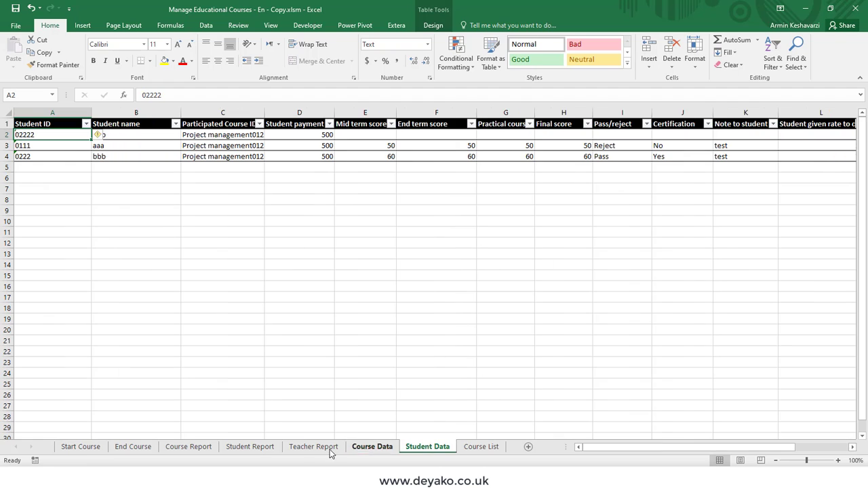
{"action": "left_click", "coordinate": [165, 450]}
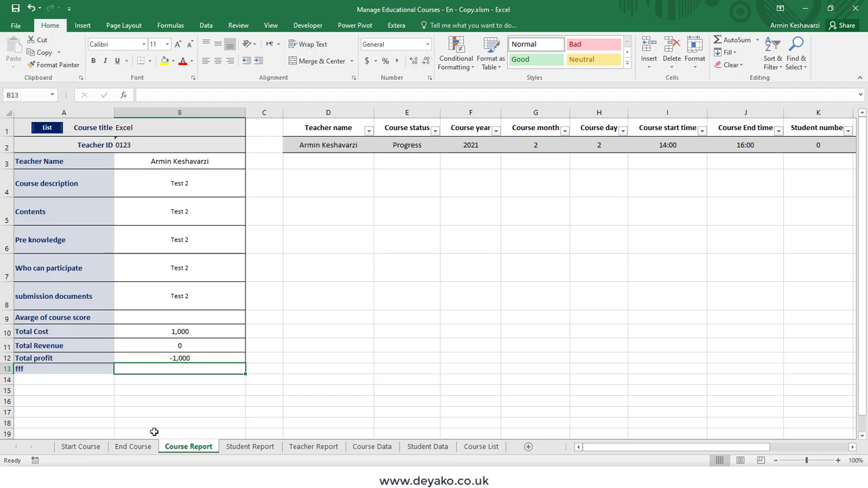
- Inspect the report's teacher, status, year, month, day and start time columns, then display the Start Course form
{"action": "left_click", "coordinate": [328, 145]}
{"action": "left_click", "coordinate": [412, 145]}
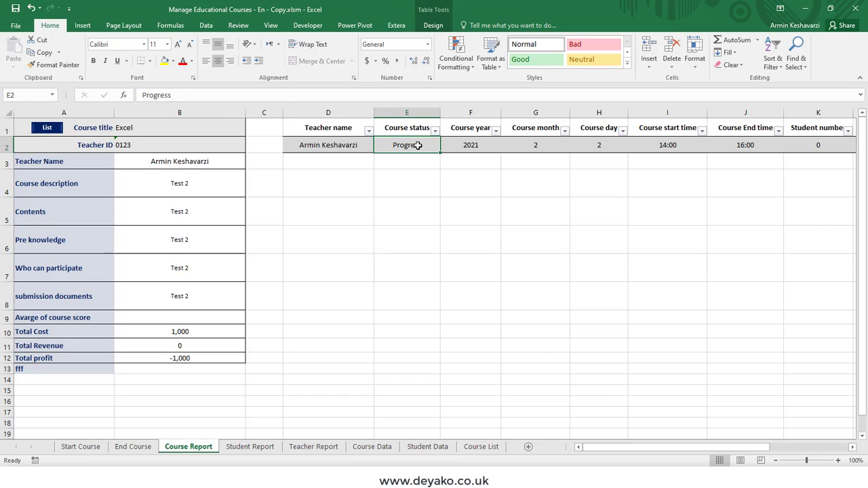
{"action": "left_click", "coordinate": [407, 113]}
{"action": "left_click", "coordinate": [474, 113]}
{"action": "left_click", "coordinate": [539, 113]}
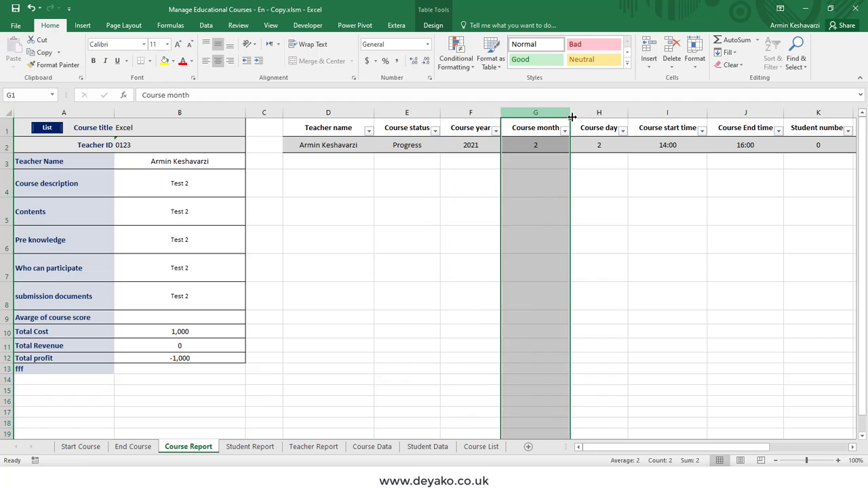
{"action": "left_click", "coordinate": [614, 114]}
{"action": "left_click", "coordinate": [663, 115]}
{"action": "left_click", "coordinate": [333, 112]}
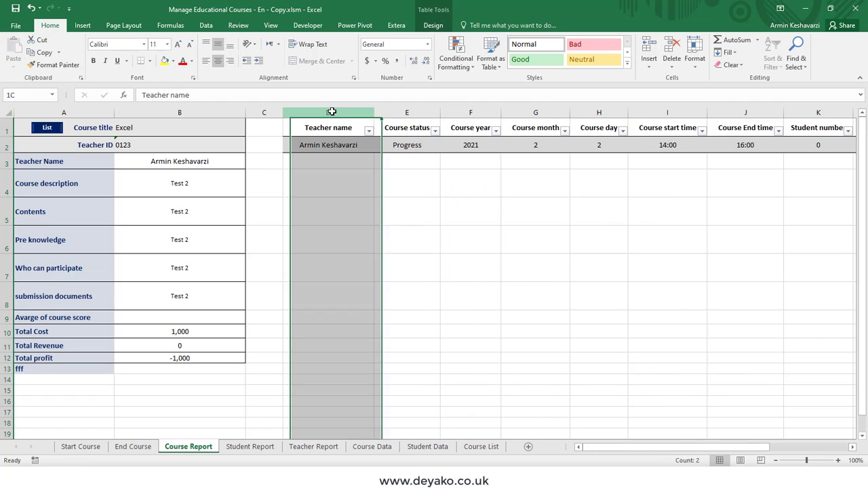
{"action": "left_click", "coordinate": [423, 112]}
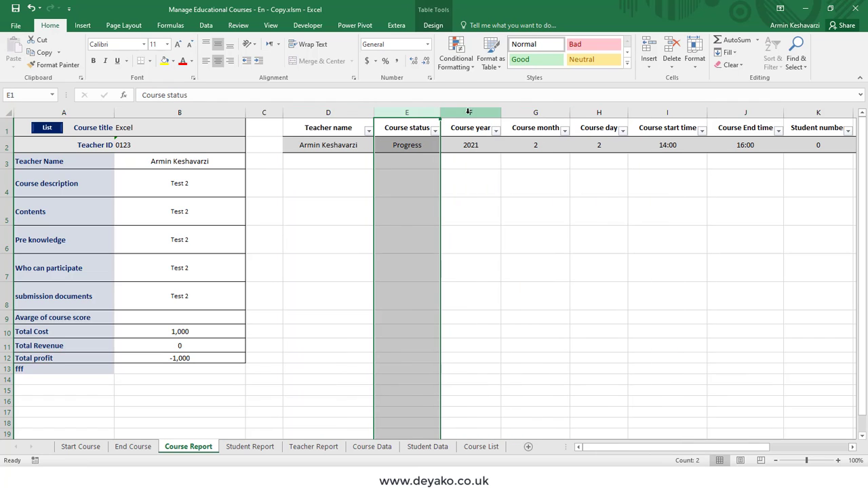
{"action": "left_click", "coordinate": [93, 447]}
{"action": "left_click_drag", "start_coordinate": [115, 149], "coordinate": [306, 280]}
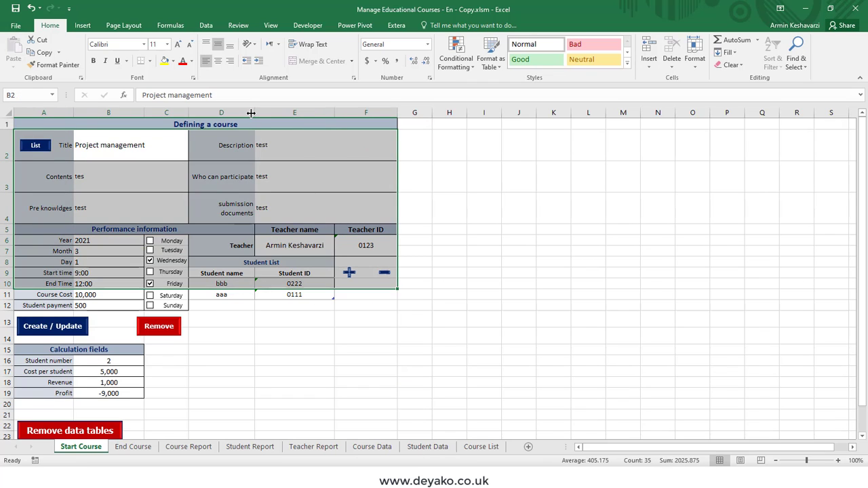
- Show the Developer tab and inspect the Start Course form's title and description labels
{"action": "left_click", "coordinate": [182, 152]}
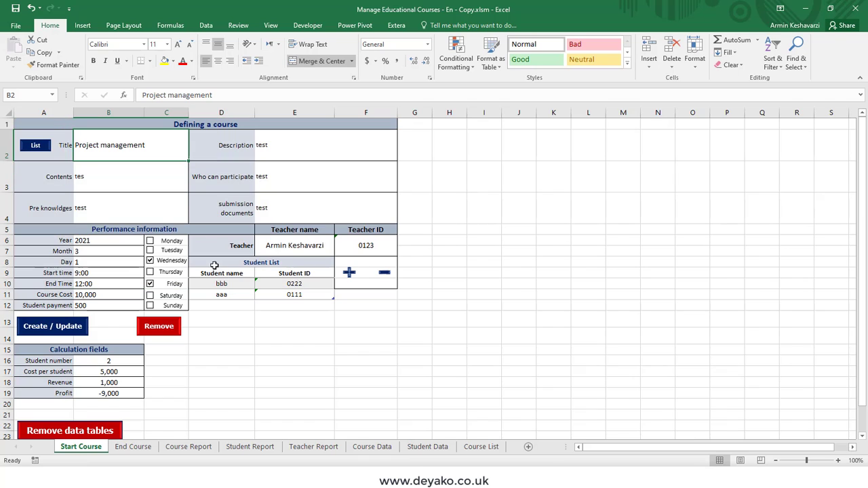
{"action": "left_click", "coordinate": [308, 26]}
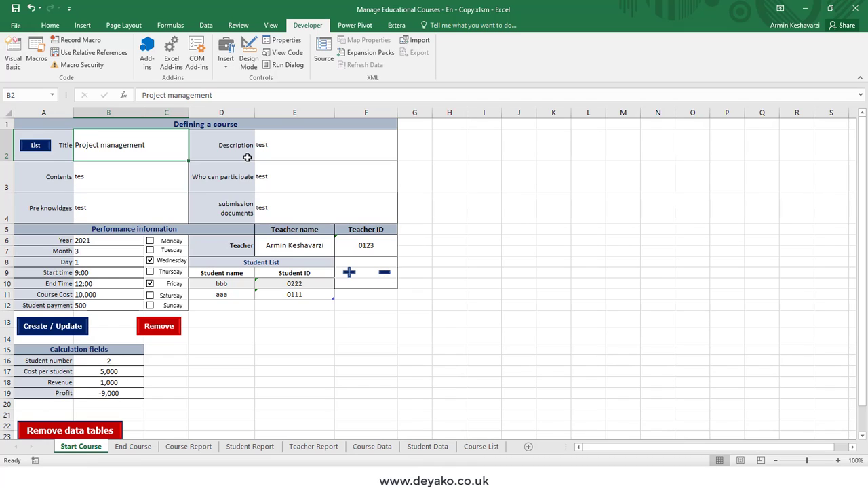
{"action": "left_click_drag", "start_coordinate": [241, 151], "coordinate": [242, 217]}
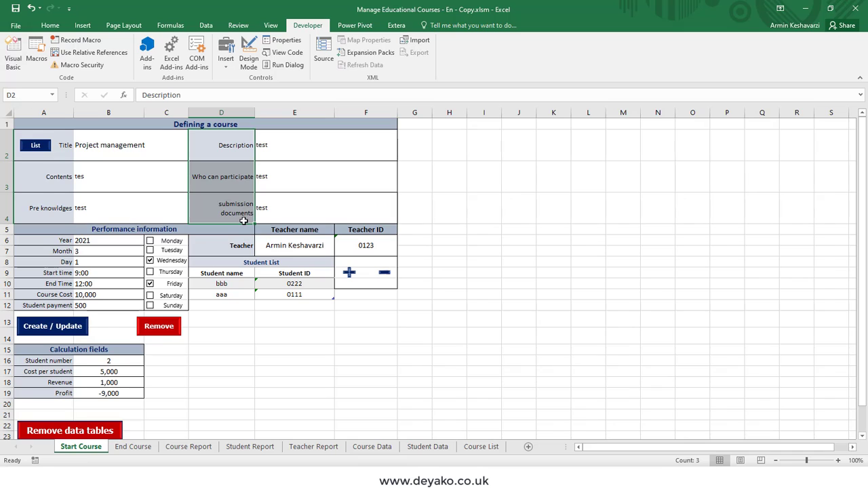
{"action": "left_click", "coordinate": [186, 394]}
{"action": "left_click", "coordinate": [246, 385]}
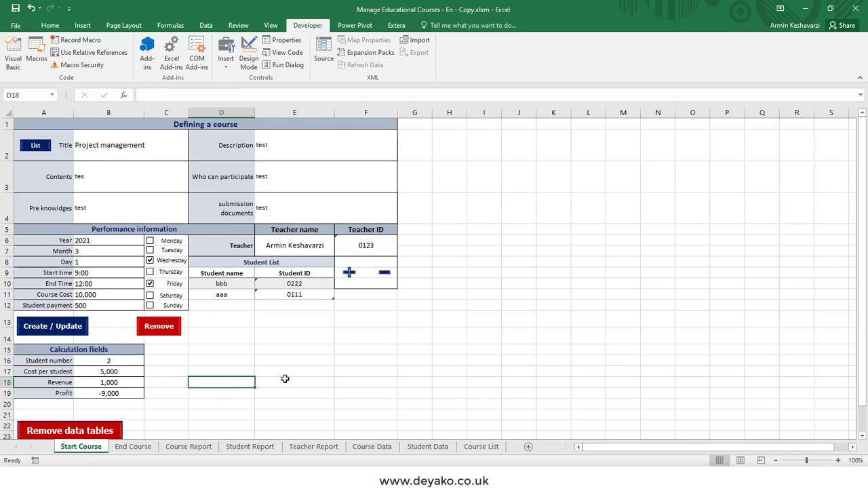
{"action": "left_click", "coordinate": [319, 363]}
{"action": "left_click", "coordinate": [373, 358]}
{"action": "left_click", "coordinate": [479, 350]}
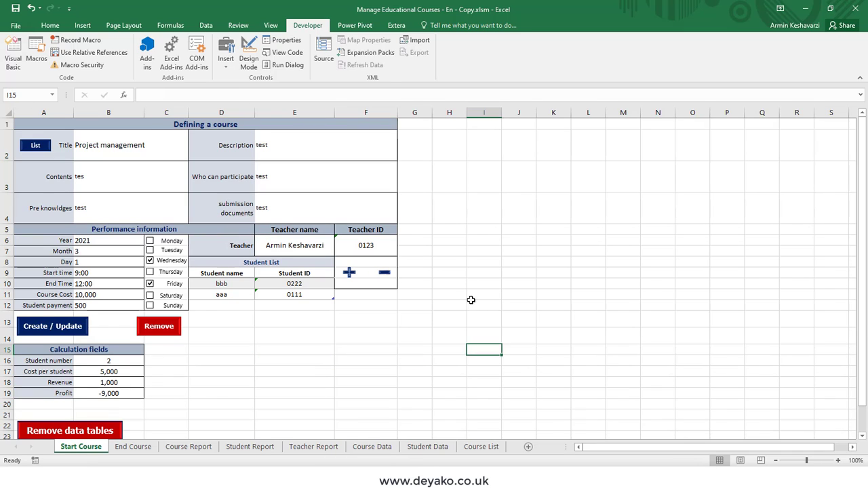
{"action": "left_click", "coordinate": [451, 241]}
- Add a blank Sheet1 from End Course, then delete it and return to Course Report
{"action": "left_click", "coordinate": [136, 447]}
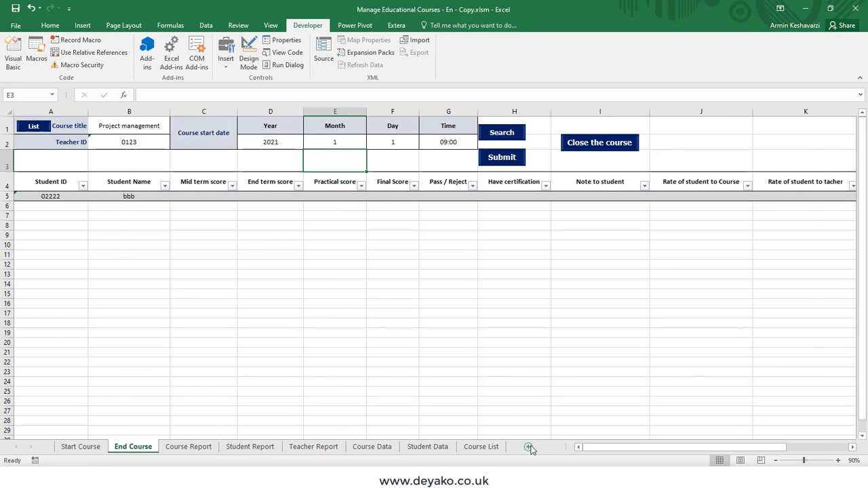
{"action": "left_click", "coordinate": [531, 448]}
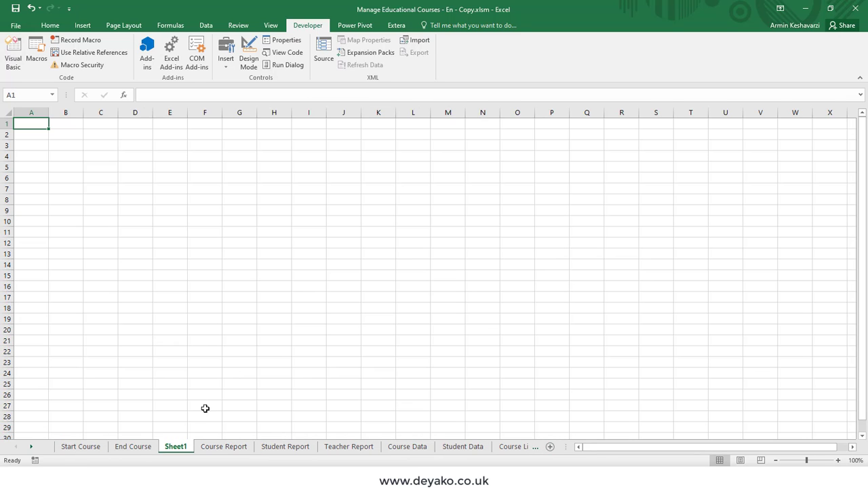
{"action": "left_click", "coordinate": [211, 447]}
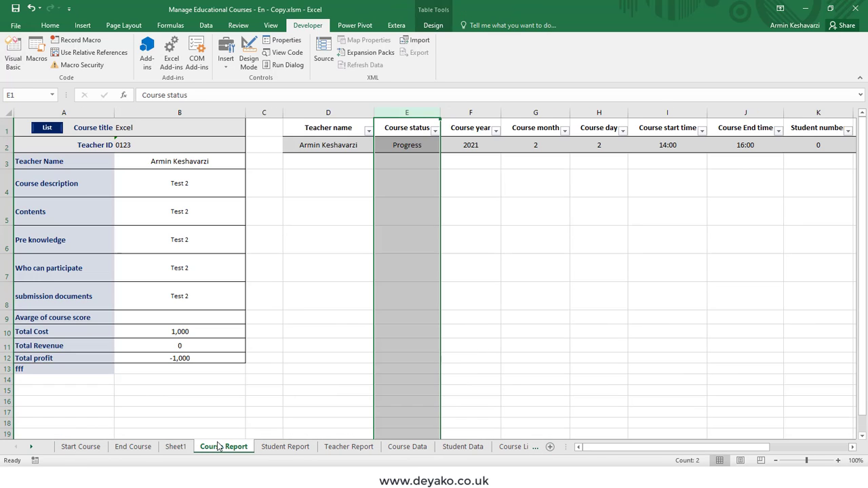
{"action": "left_click", "coordinate": [179, 448]}
{"action": "right_click", "coordinate": [179, 450]}
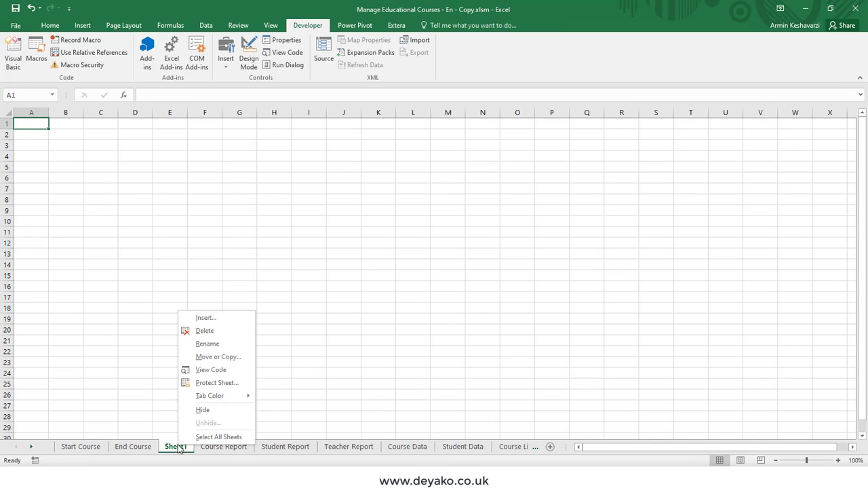
{"action": "left_click", "coordinate": [211, 332]}
{"action": "left_click", "coordinate": [412, 270]}
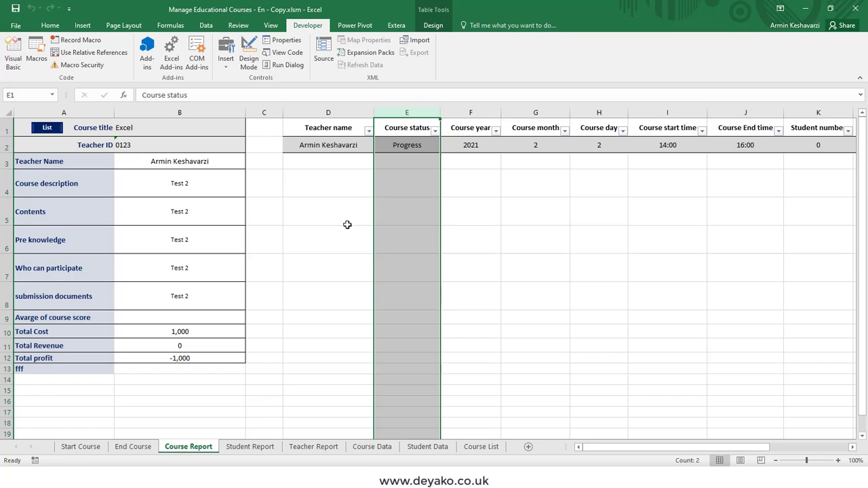
- Enter student ID 0111 on the Student Report so its data fills in
{"action": "left_click", "coordinate": [244, 450]}
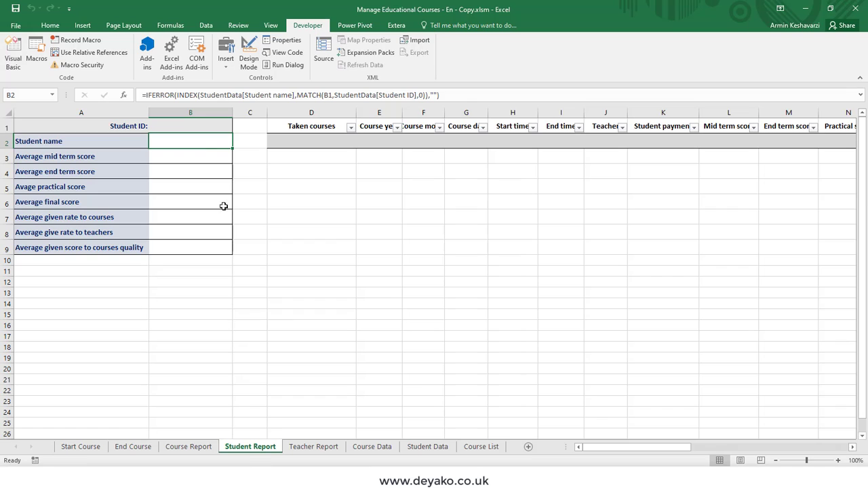
{"action": "left_click", "coordinate": [185, 125]}
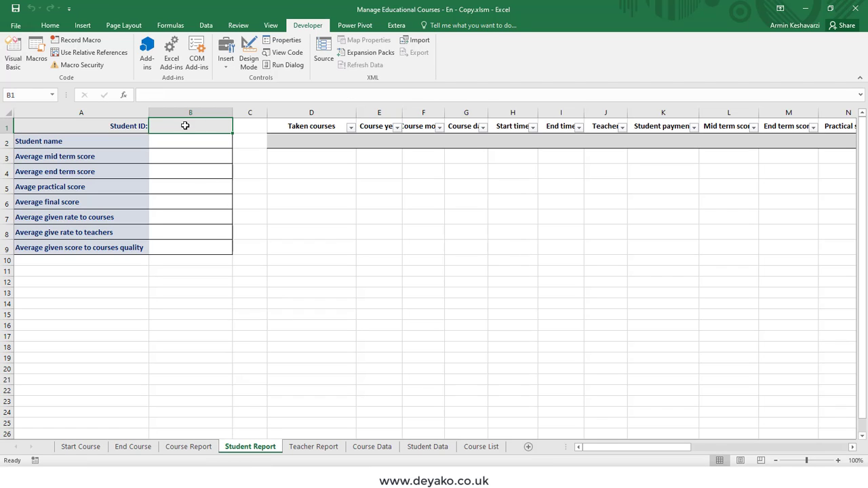
{"action": "type", "text": "01"}
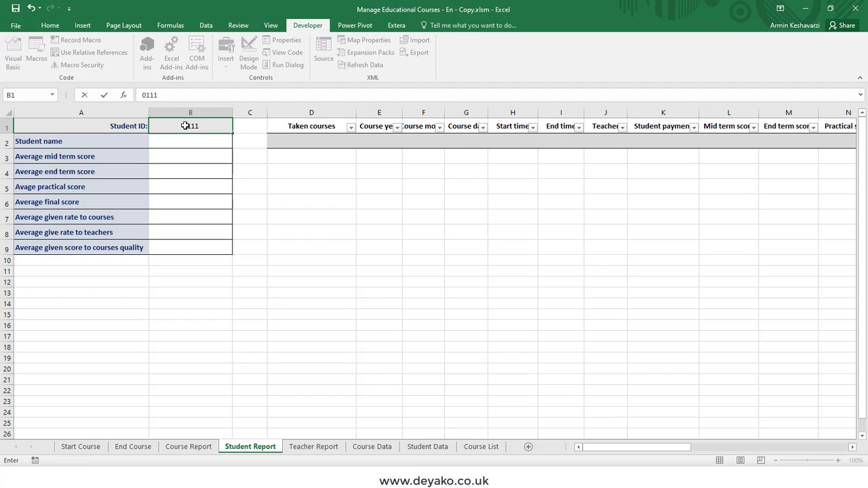
{"action": "type", "text": "11"}
{"action": "key", "text": "Return"}
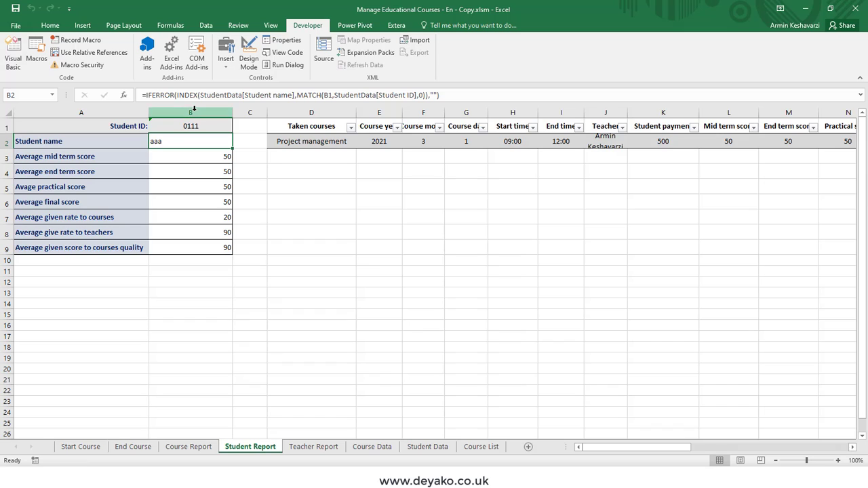
- Select the taken courses and autofit the Teacher column to fit the names
{"action": "left_click", "coordinate": [50, 26]}
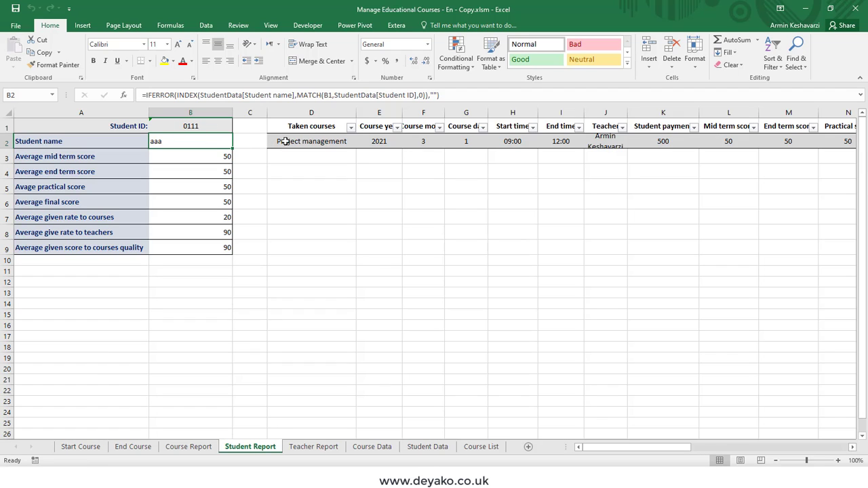
{"action": "left_click", "coordinate": [304, 141]}
{"action": "left_click_drag", "start_coordinate": [304, 141], "coordinate": [303, 158]}
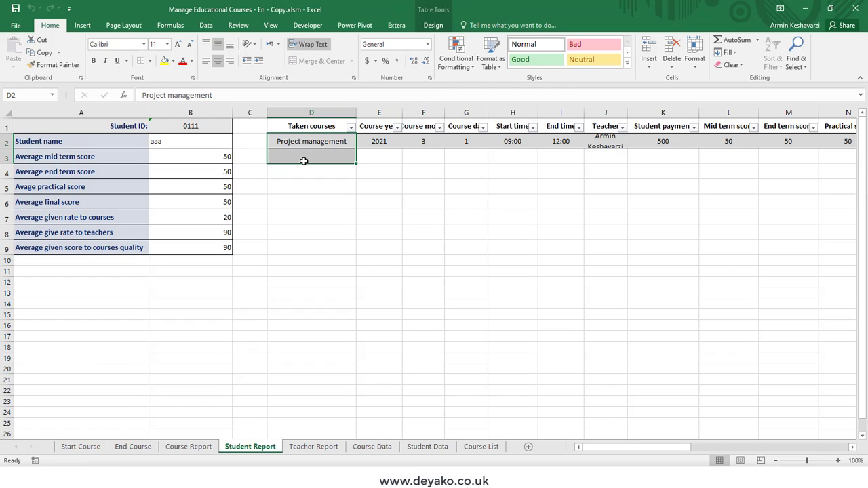
{"action": "left_click_drag", "start_coordinate": [630, 114], "coordinate": [640, 116]}
{"action": "left_click_drag", "start_coordinate": [619, 445], "coordinate": [635, 445]}
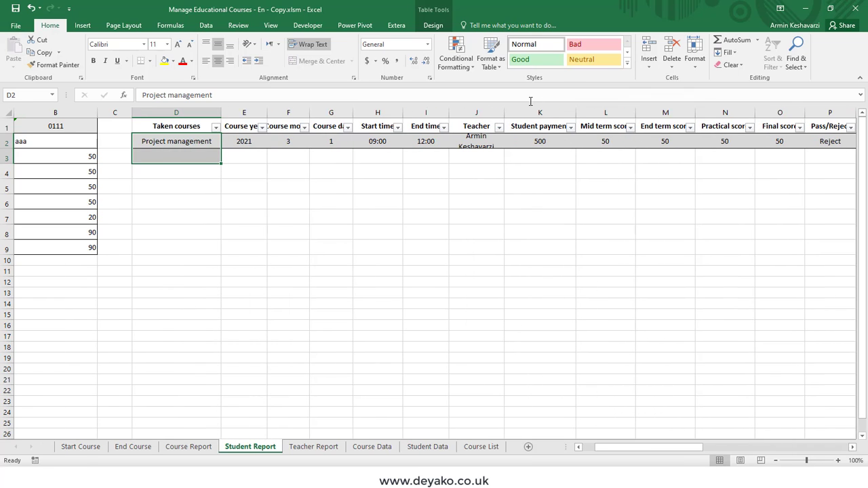
{"action": "double_click", "coordinate": [505, 109]}
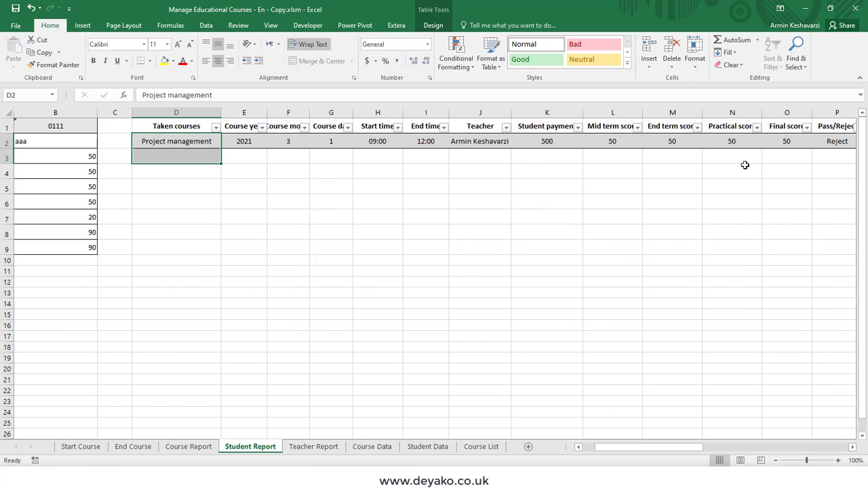
{"action": "left_click_drag", "start_coordinate": [610, 448], "coordinate": [598, 383]}
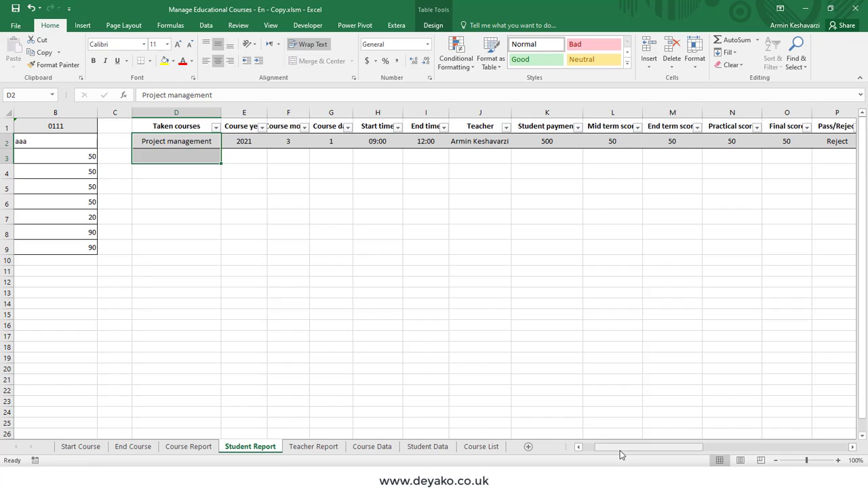
{"action": "left_click_drag", "start_coordinate": [619, 450], "coordinate": [608, 450]}
- Inspect the formulas behind the student averages, from end term through courses quality
{"action": "left_click_drag", "start_coordinate": [95, 156], "coordinate": [194, 248]}
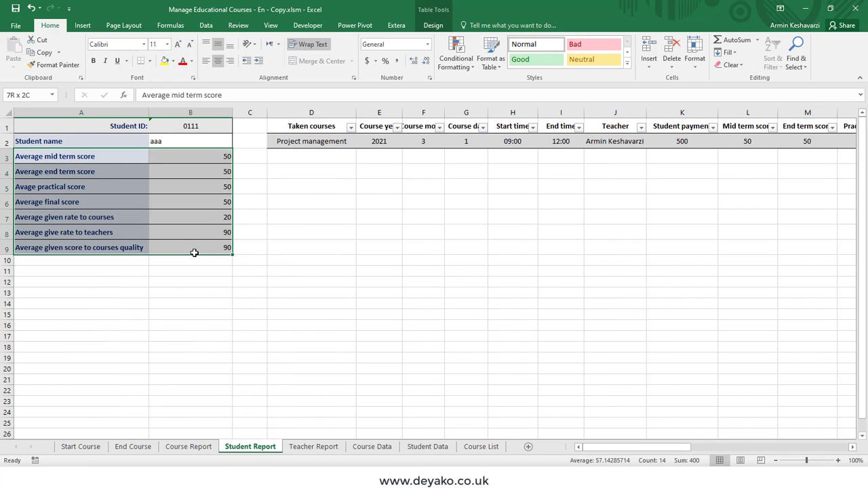
{"action": "left_click", "coordinate": [196, 170]}
{"action": "left_click", "coordinate": [200, 187]}
{"action": "left_click", "coordinate": [196, 217]}
{"action": "left_click", "coordinate": [195, 232]}
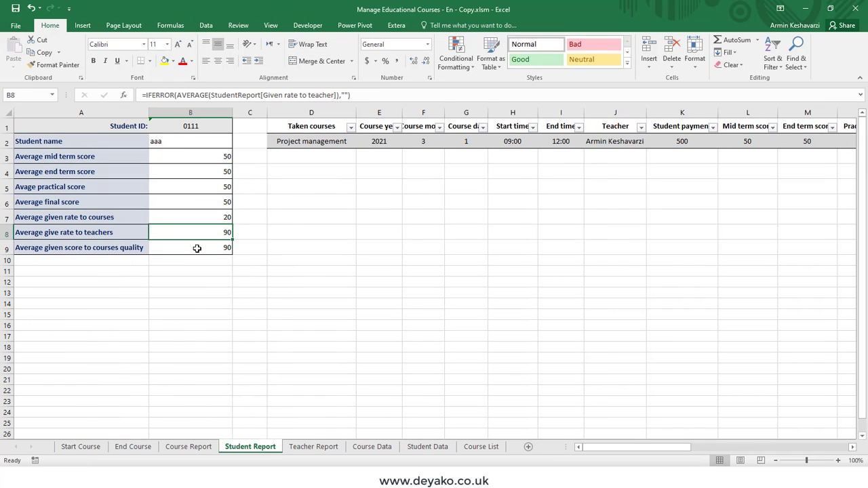
{"action": "left_click", "coordinate": [195, 247]}
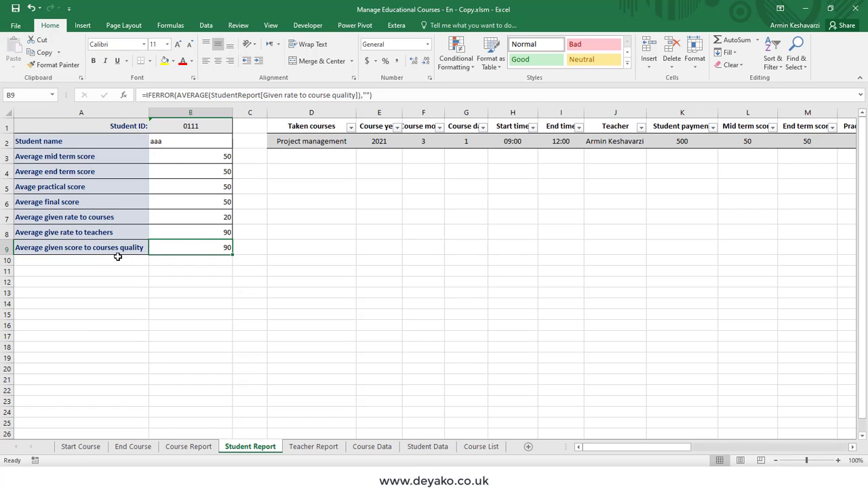
- Compare the Course Report Teacher ID with the Student ID, then display the Teacher Report
{"action": "left_click", "coordinate": [187, 446]}
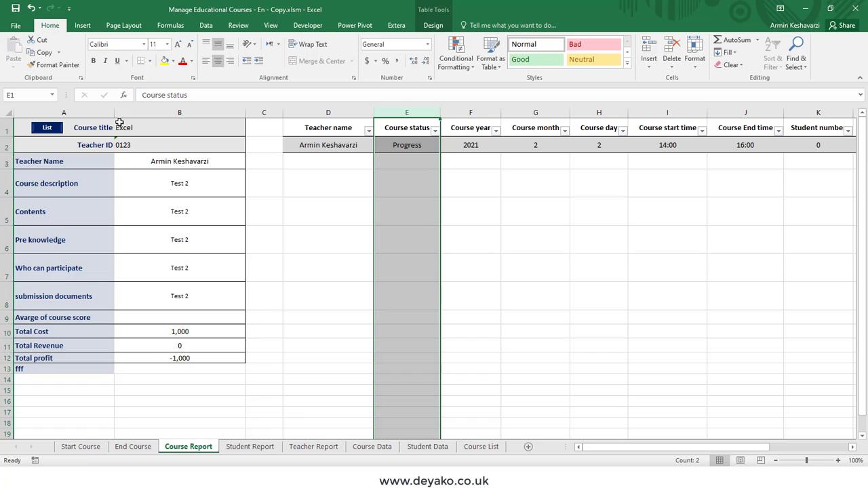
{"action": "left_click", "coordinate": [135, 144]}
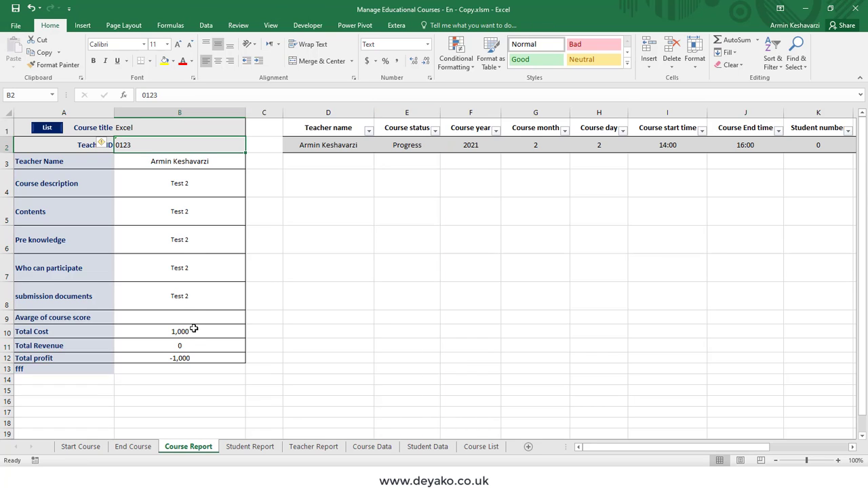
{"action": "left_click", "coordinate": [230, 445]}
{"action": "left_click", "coordinate": [184, 127]}
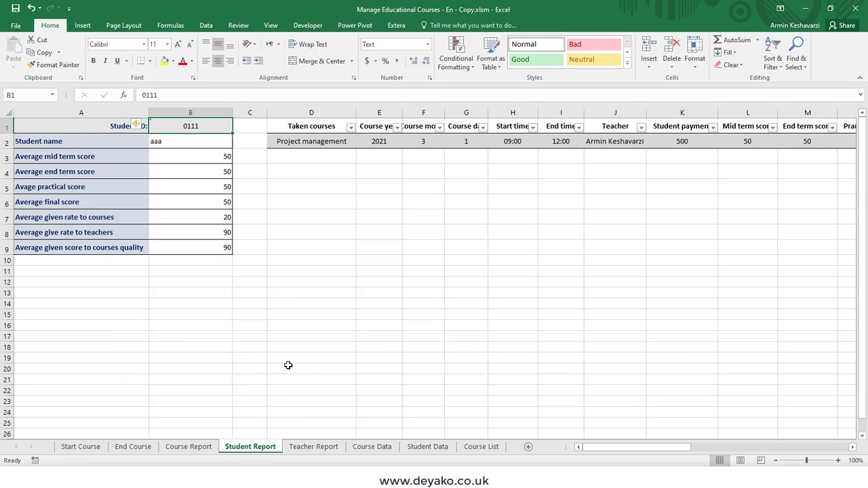
{"action": "left_click", "coordinate": [313, 447]}
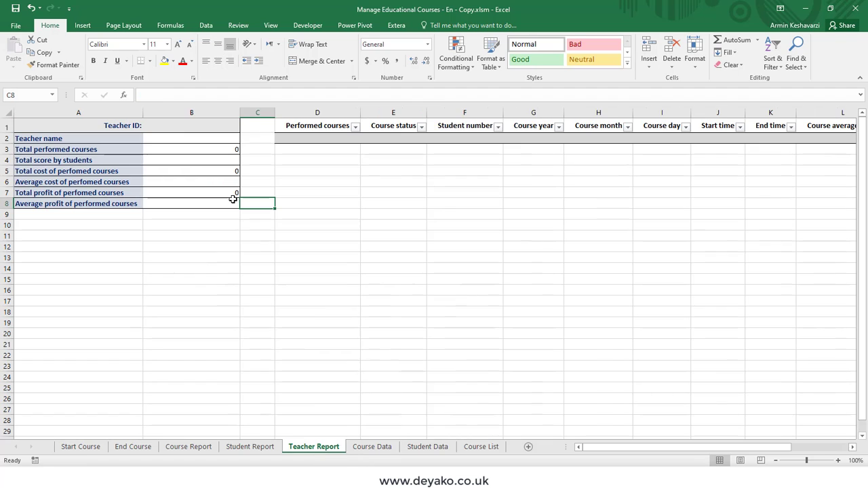
- Format the Teacher Report's Teacher ID cell B1 as Text
{"action": "left_click", "coordinate": [173, 127]}
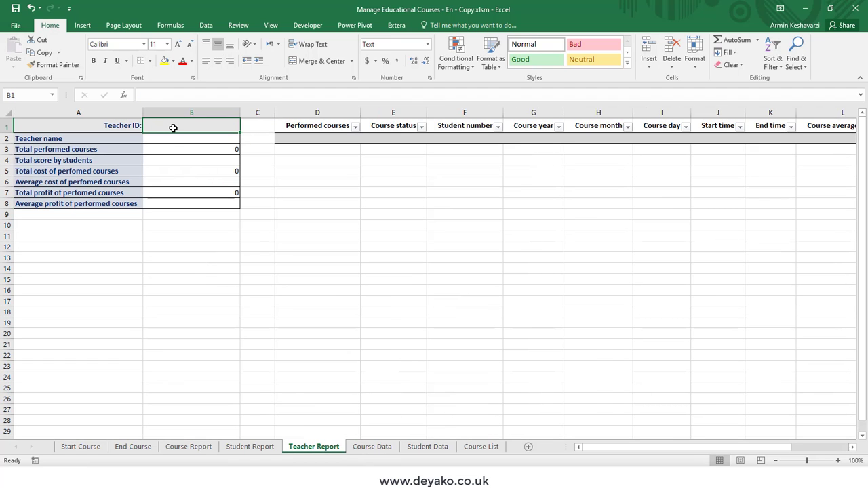
{"action": "left_click", "coordinate": [428, 44]}
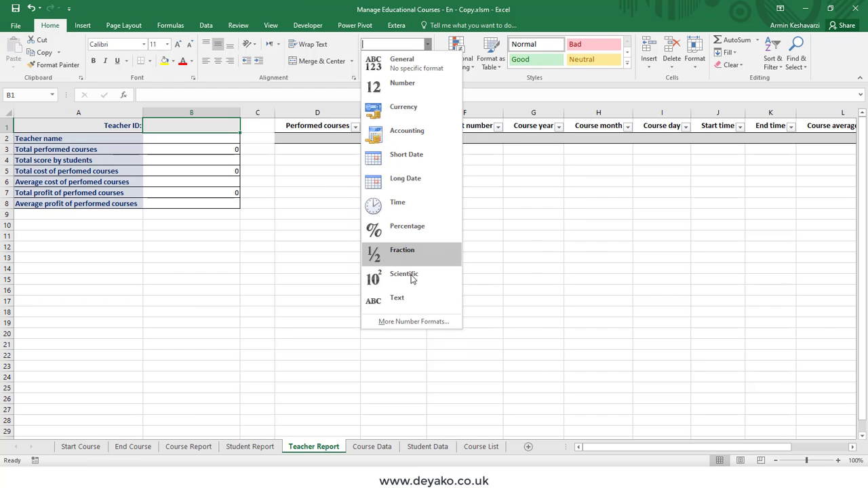
{"action": "left_click", "coordinate": [399, 299]}
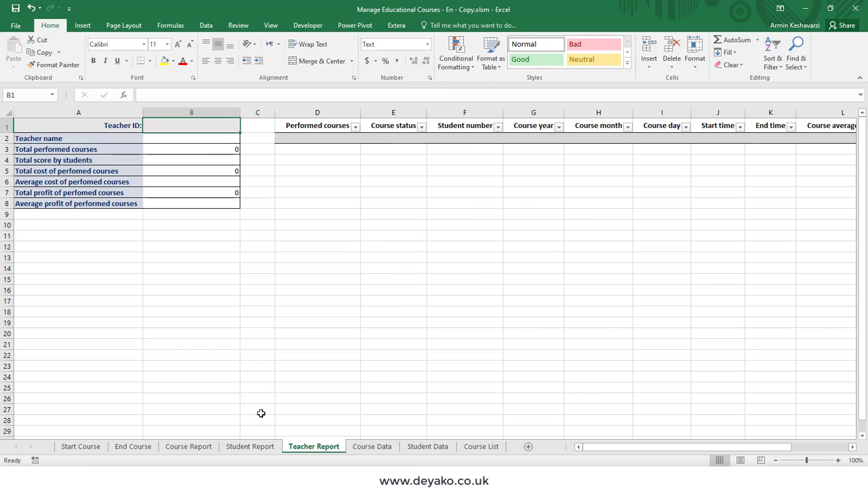
{"action": "left_click", "coordinate": [265, 448]}
{"action": "left_click", "coordinate": [312, 447]}
- Enter teacher ID 0123 to list three courses: cost 21,000, profit -21,000, average profit -7,000
{"action": "type", "text": "0123"}
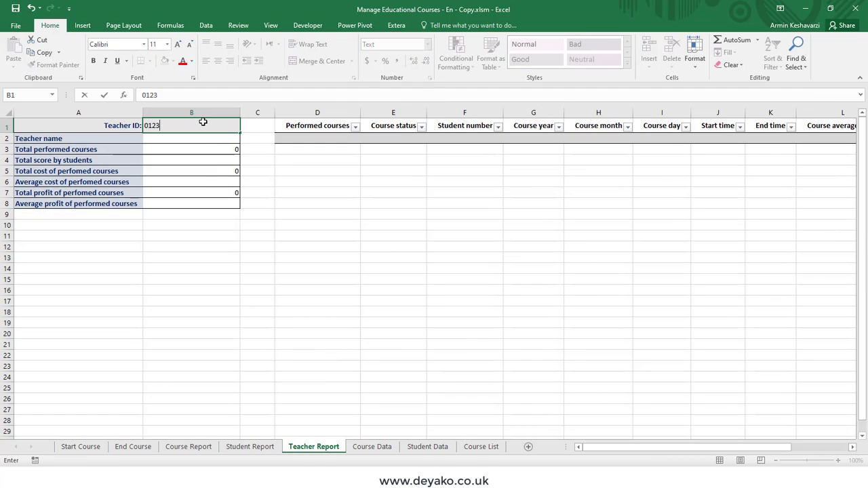
{"action": "key", "text": "Return"}
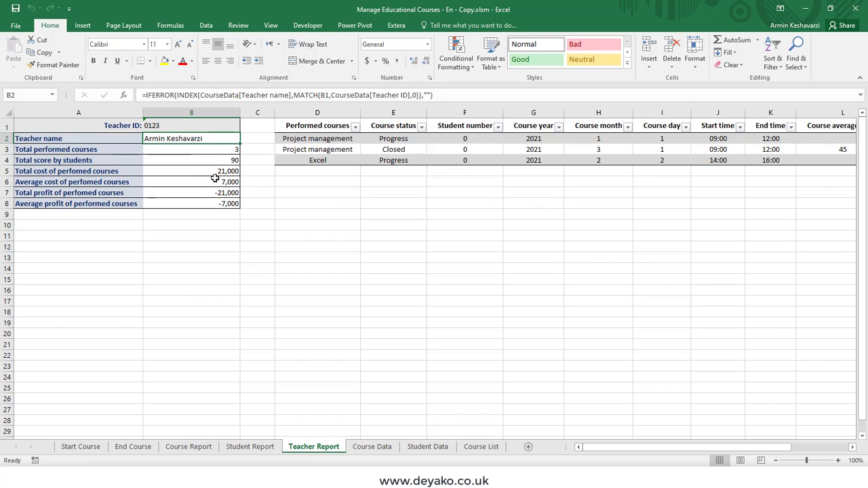
{"action": "left_click_drag", "start_coordinate": [81, 150], "coordinate": [82, 160]}
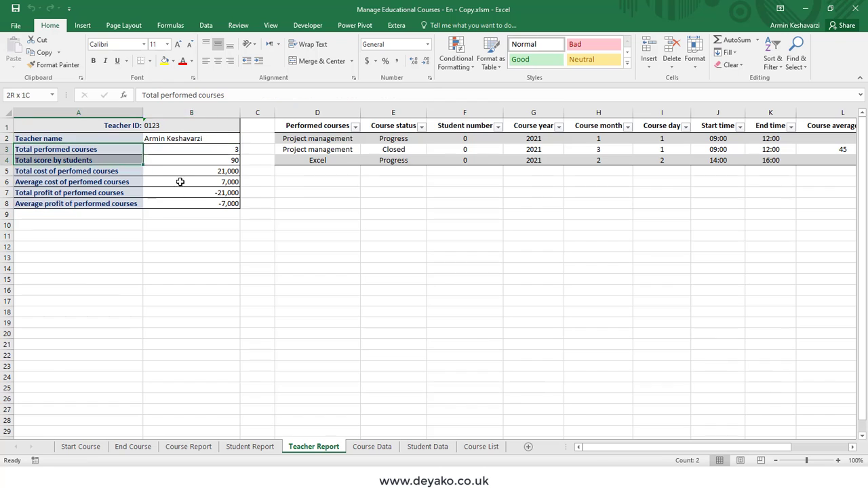
{"action": "left_click_drag", "start_coordinate": [181, 181], "coordinate": [203, 203]}
{"action": "left_click", "coordinate": [102, 217]}
{"action": "left_click", "coordinate": [192, 215]}
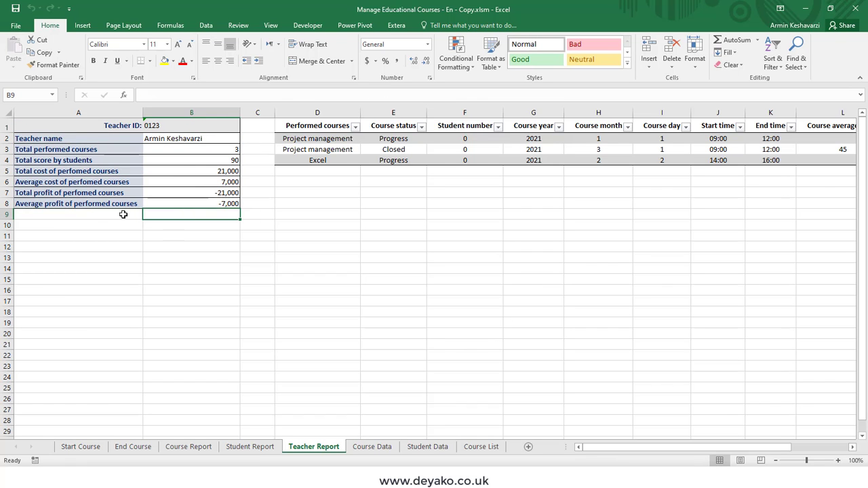
{"action": "left_click_drag", "start_coordinate": [66, 202], "coordinate": [204, 205]}
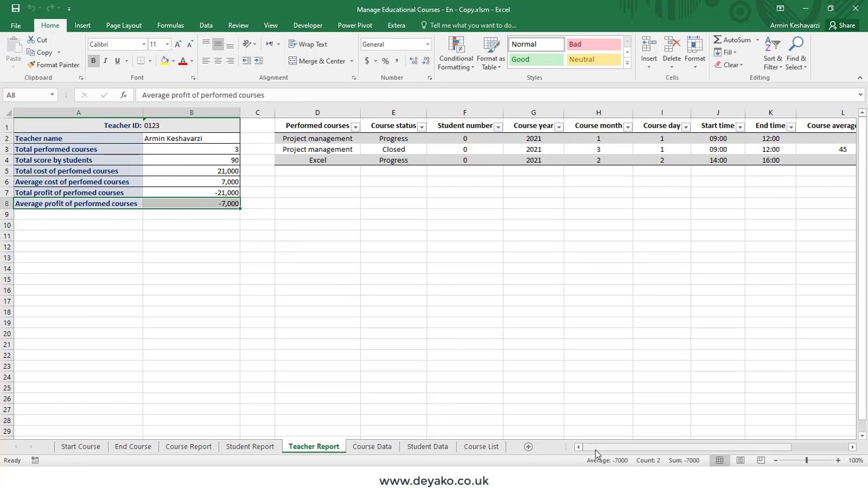
{"action": "left_click_drag", "start_coordinate": [597, 451], "coordinate": [577, 454]}
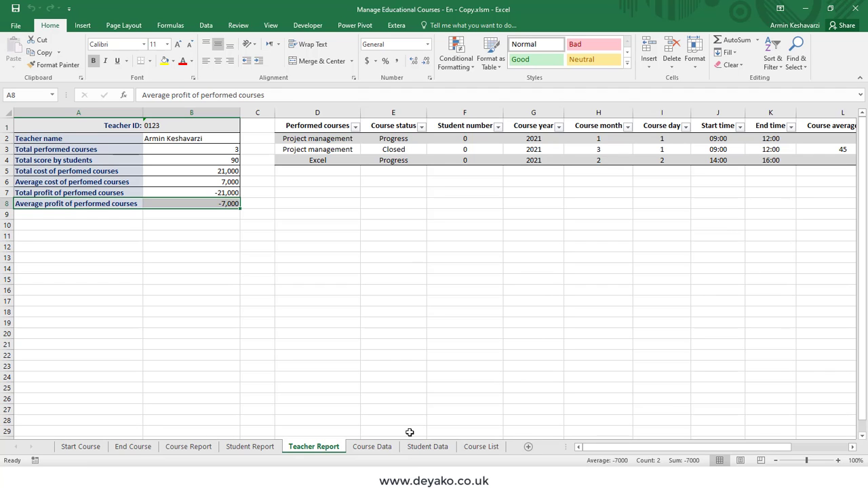
- Leave the Start Course sheet and bring up the deyako.co.uk home page in the browser
{"action": "left_click", "coordinate": [80, 447]}
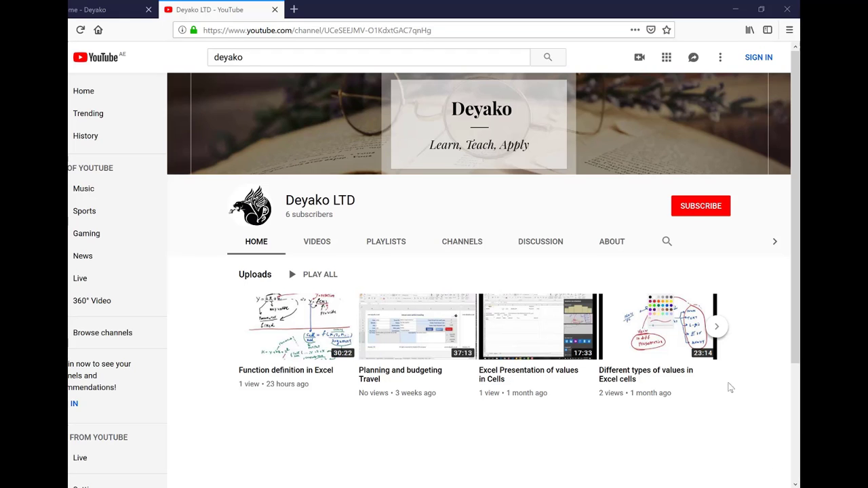
{"action": "key", "text": "ctrl+shift+Tab"}
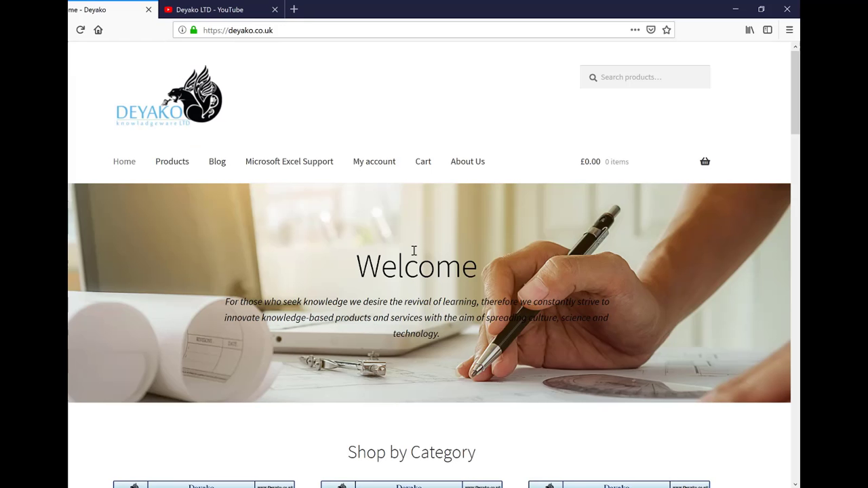